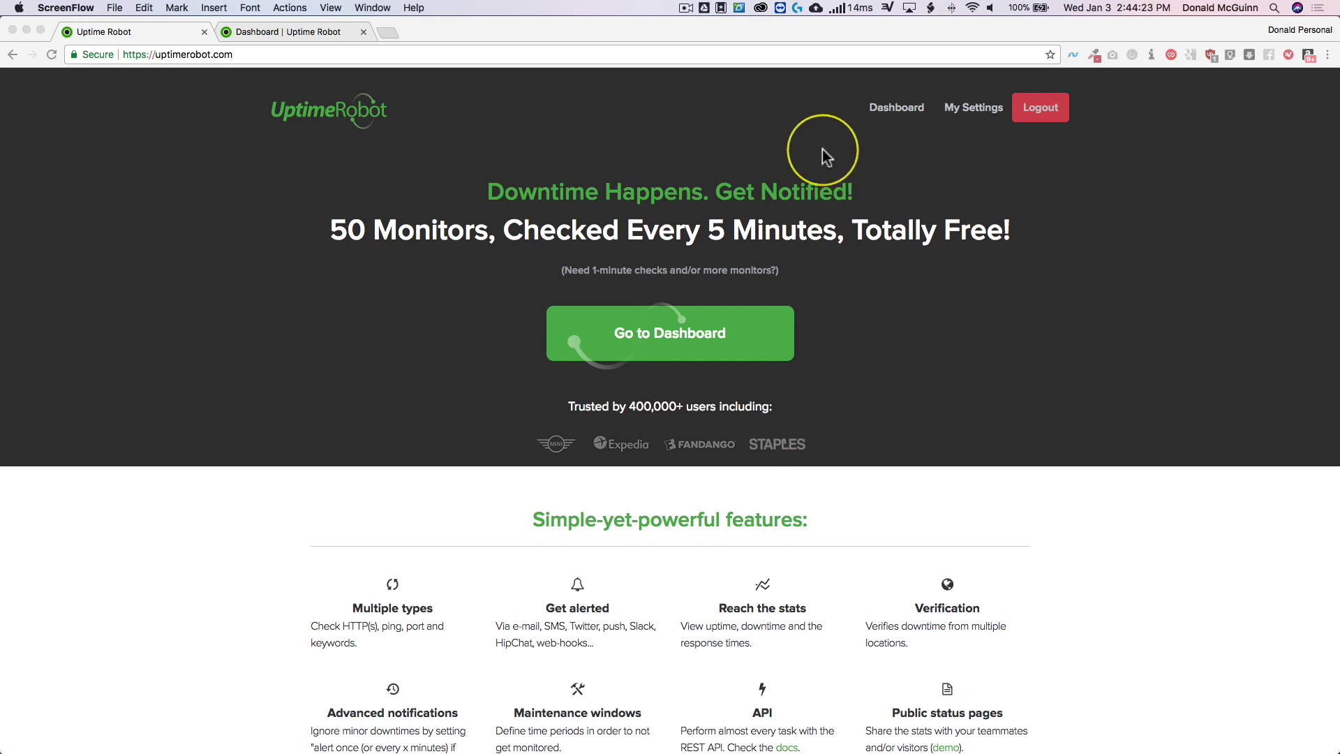
- Bring the browser forward, go to the empty account dashboard and begin adding a monitor
left_click(113, 325)
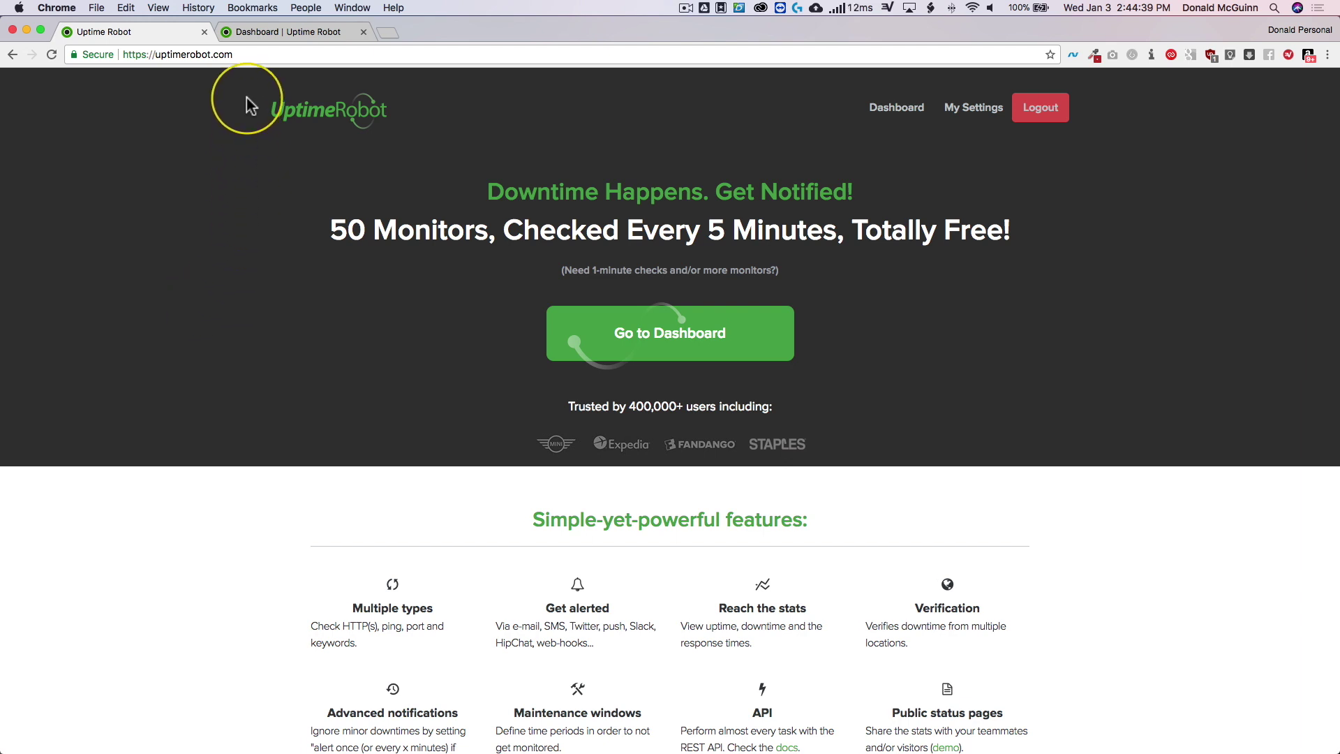
left_click(244, 55)
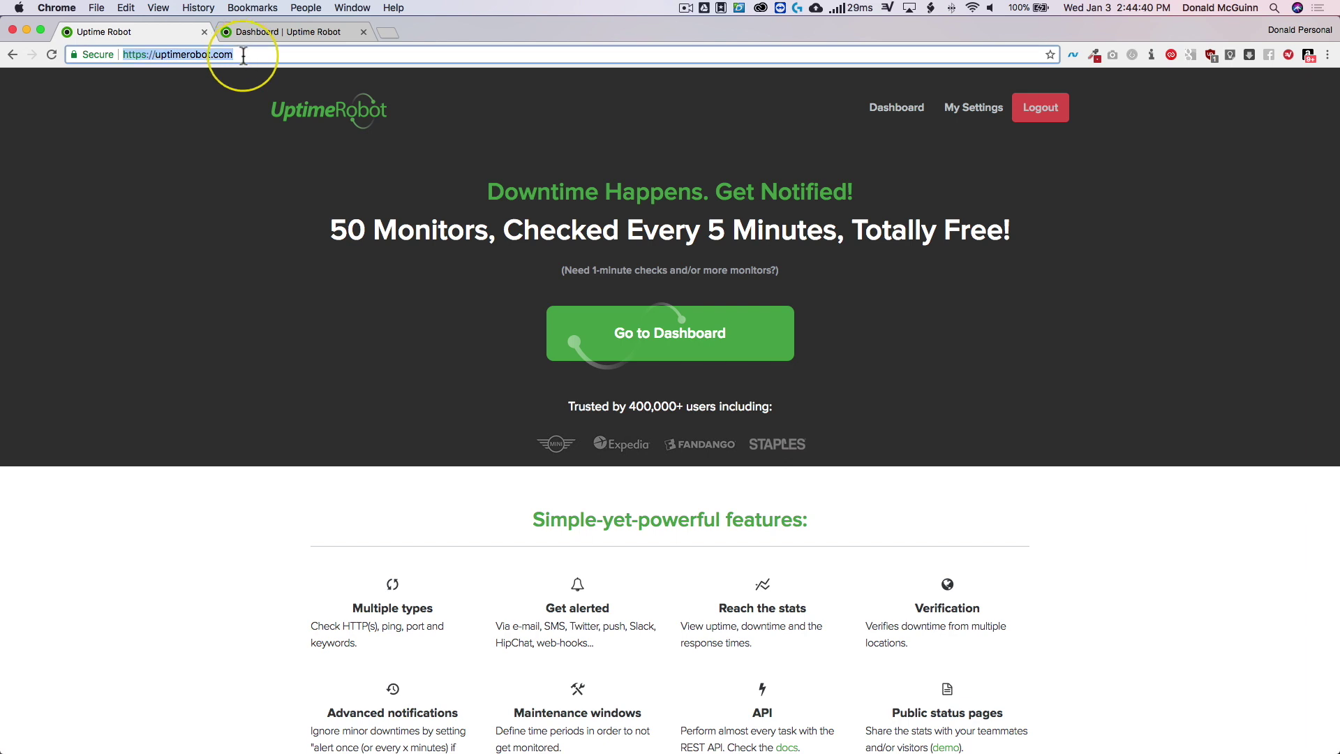
left_click(161, 260)
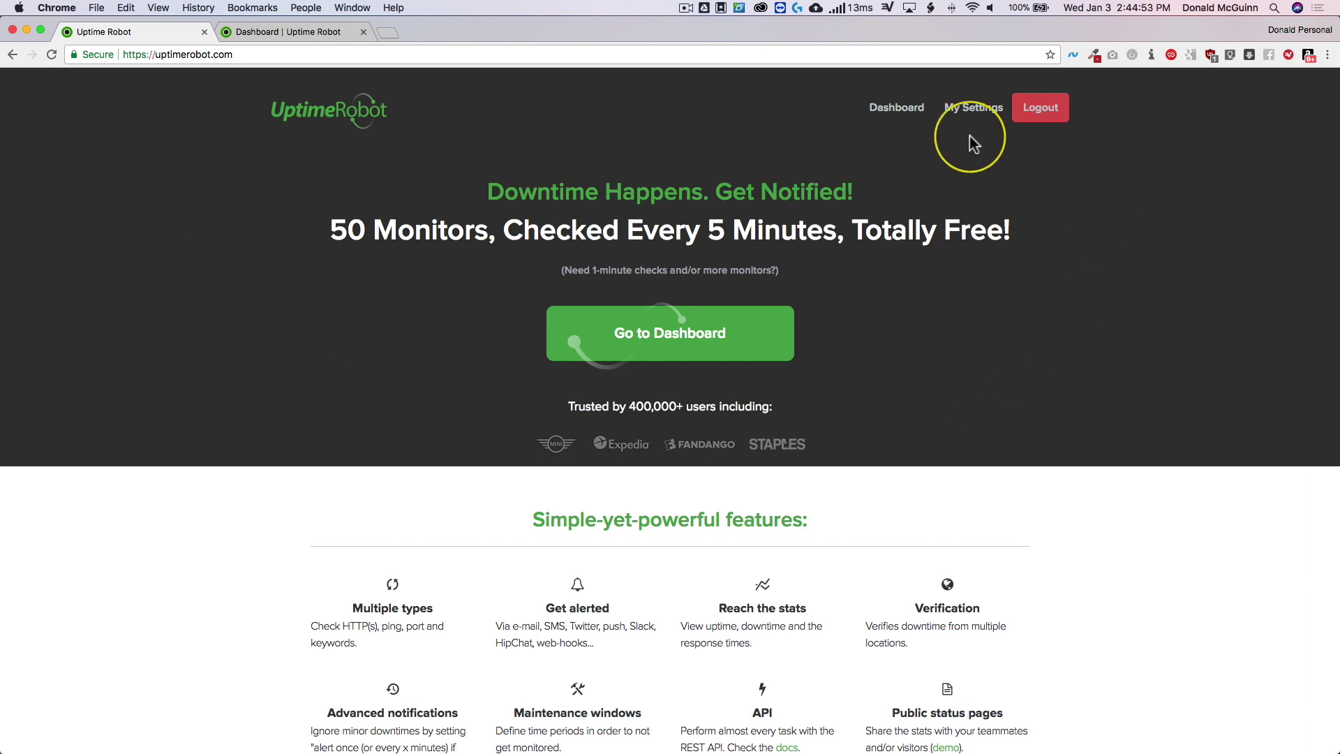
left_click(897, 108)
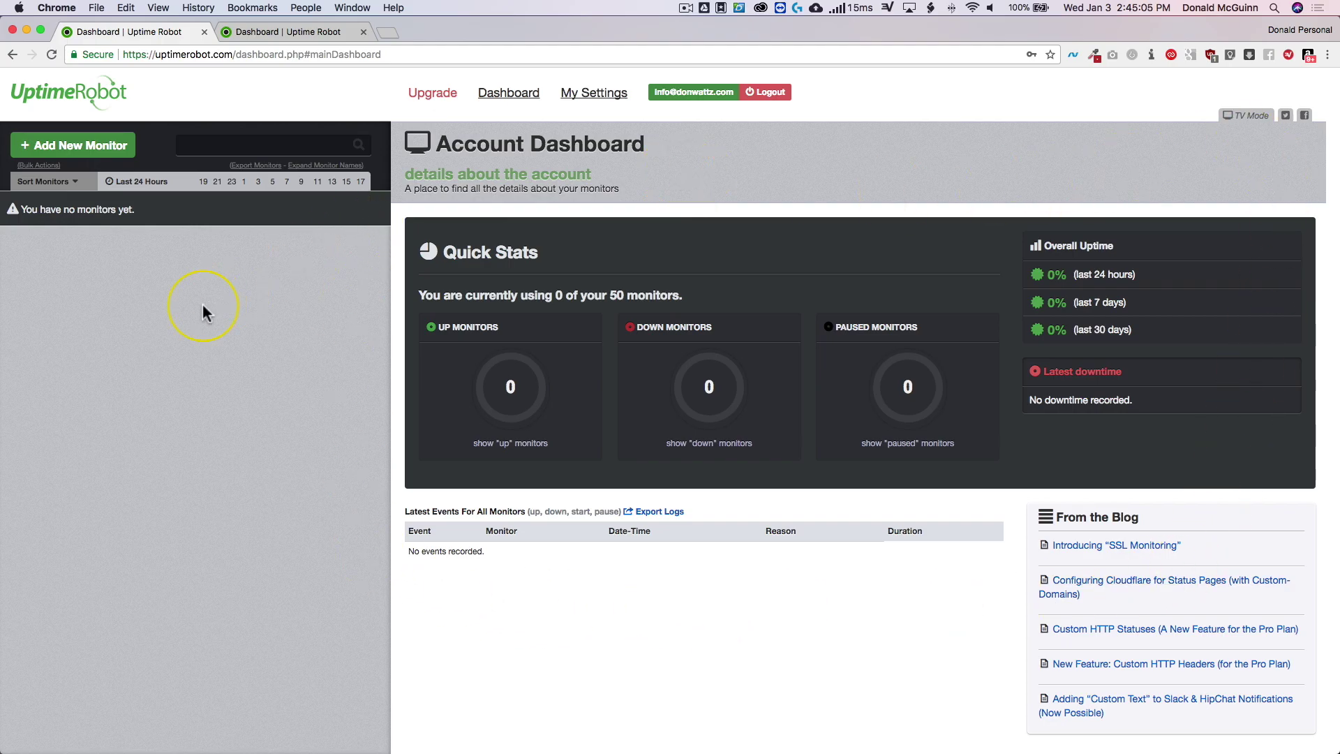
left_click(70, 148)
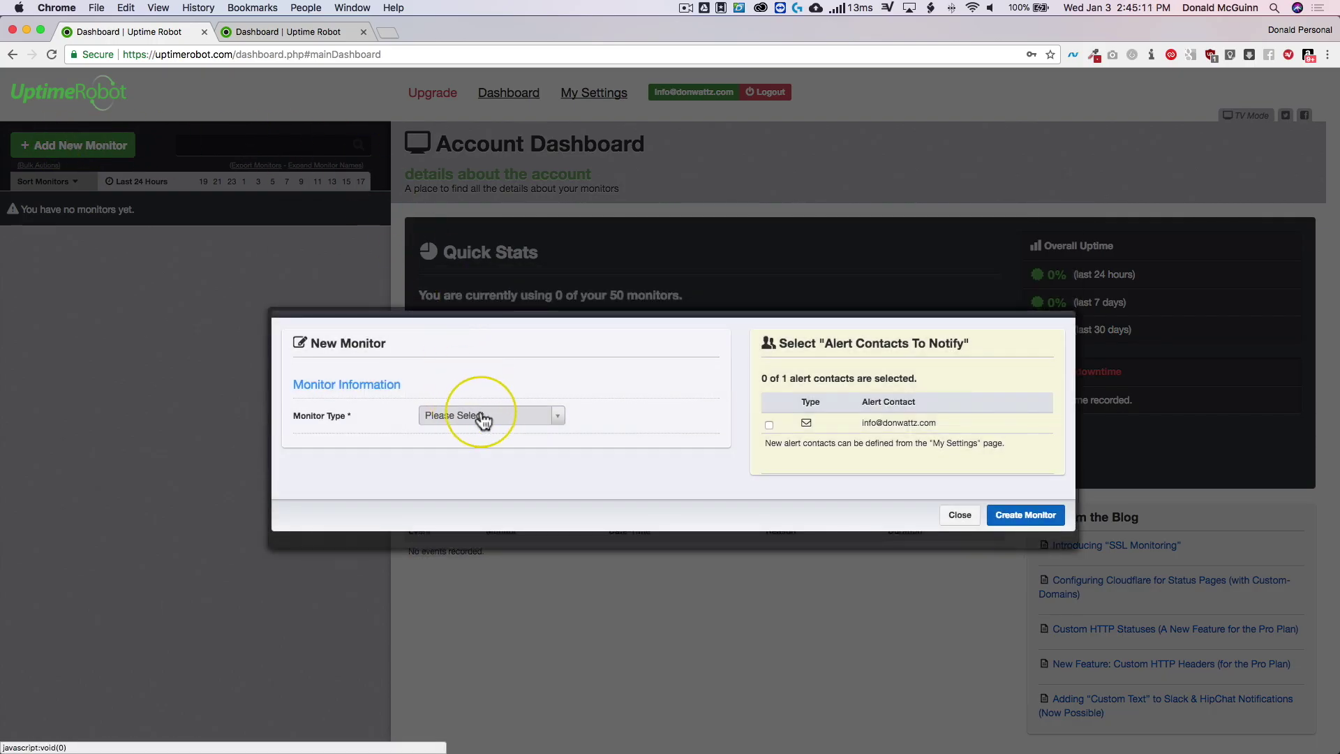
left_click(485, 415)
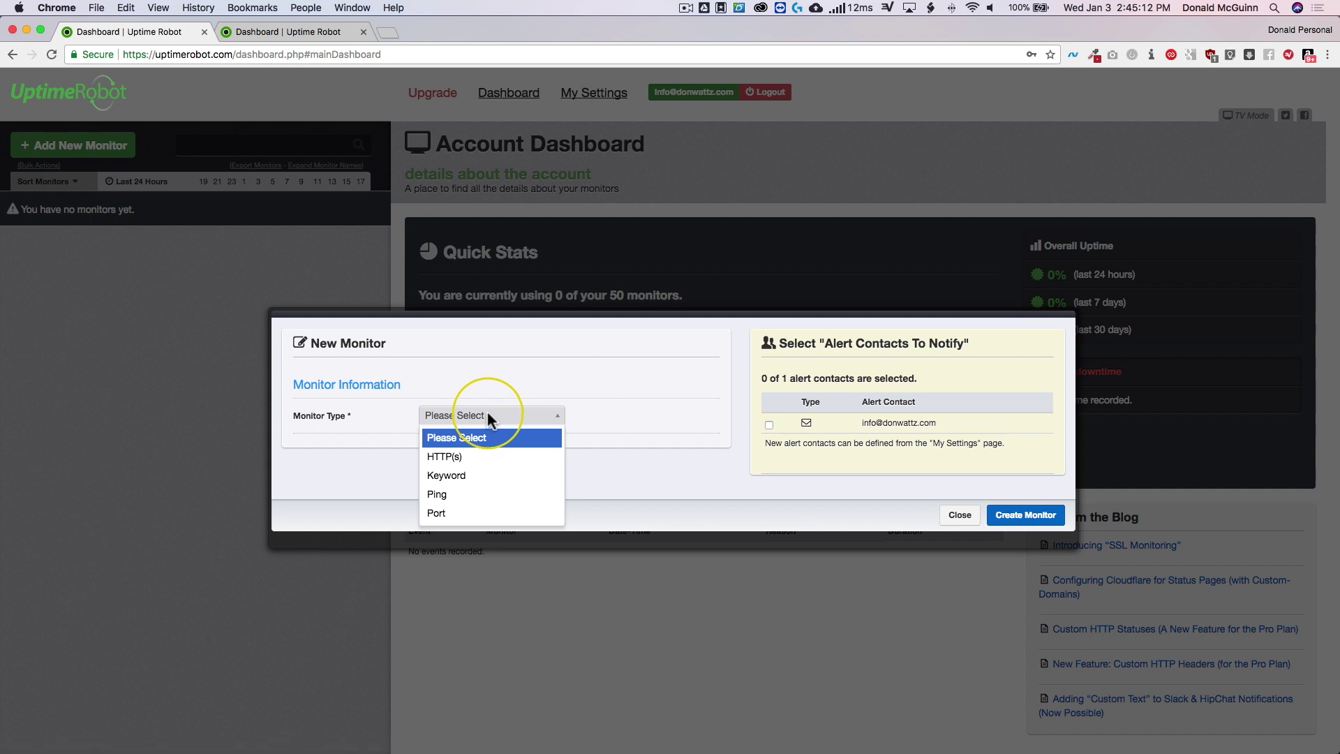
left_click(444, 460)
left_click(467, 450)
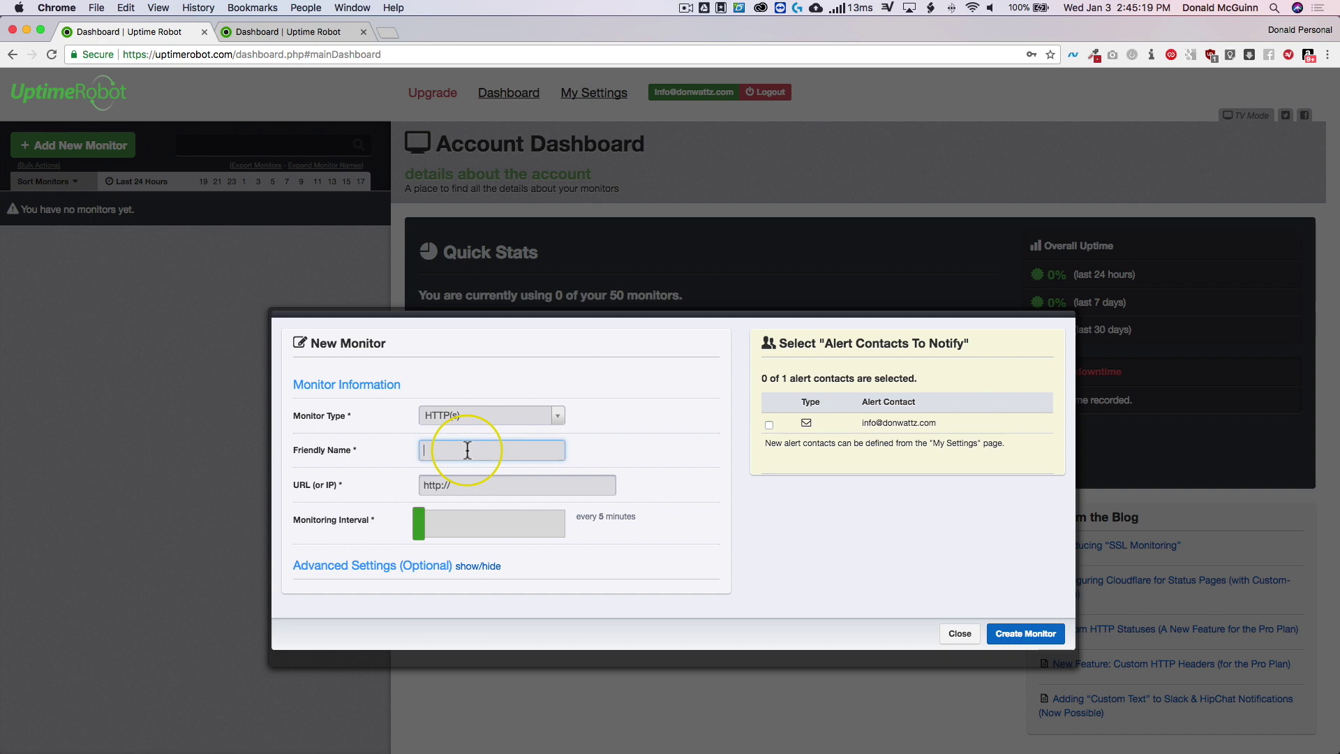
type("Facebook")
key("Tab")
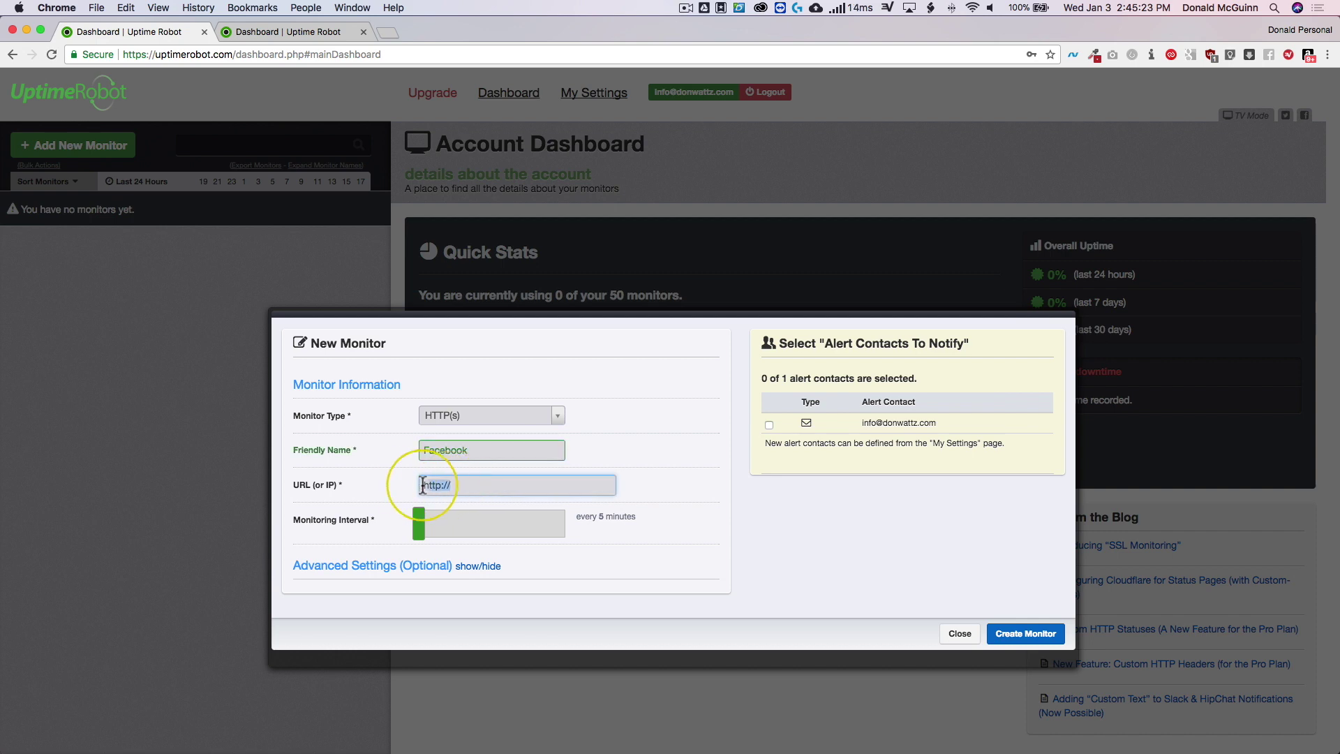
key("BackSpace")
type("https:")
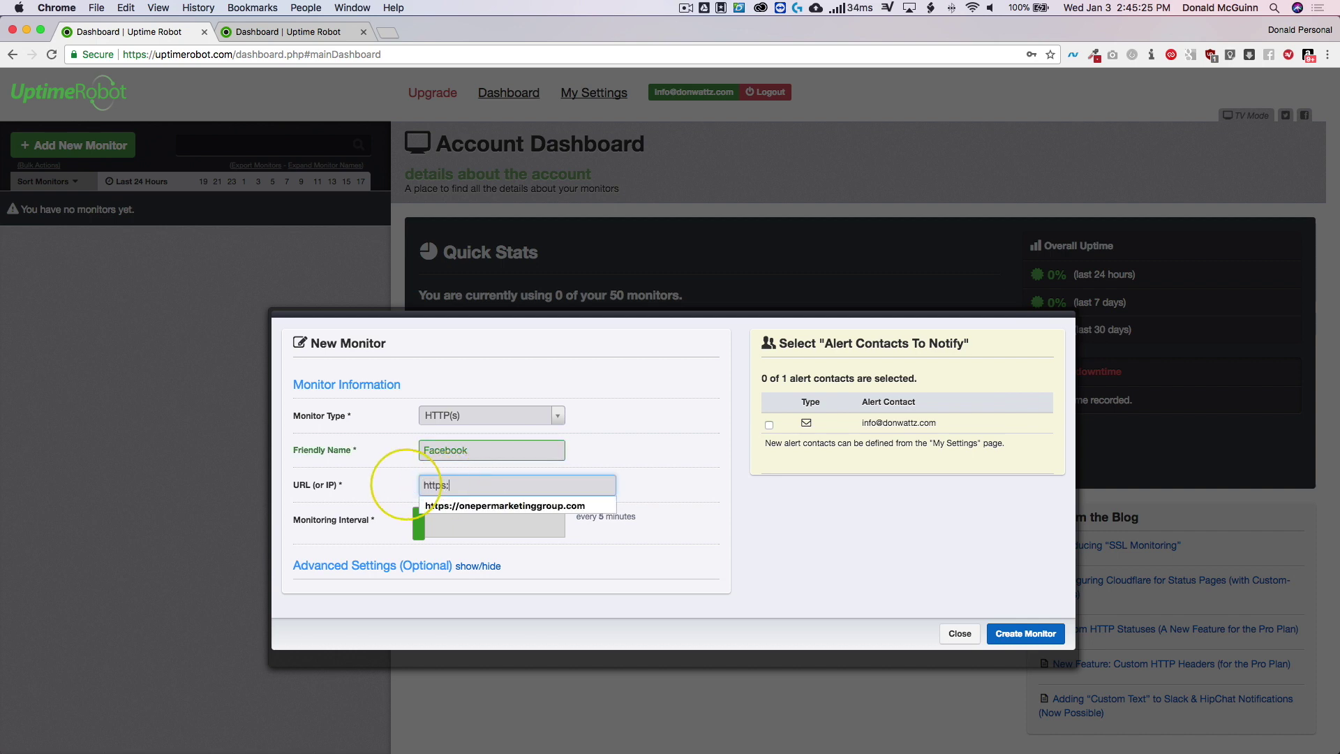
type("//facebook")
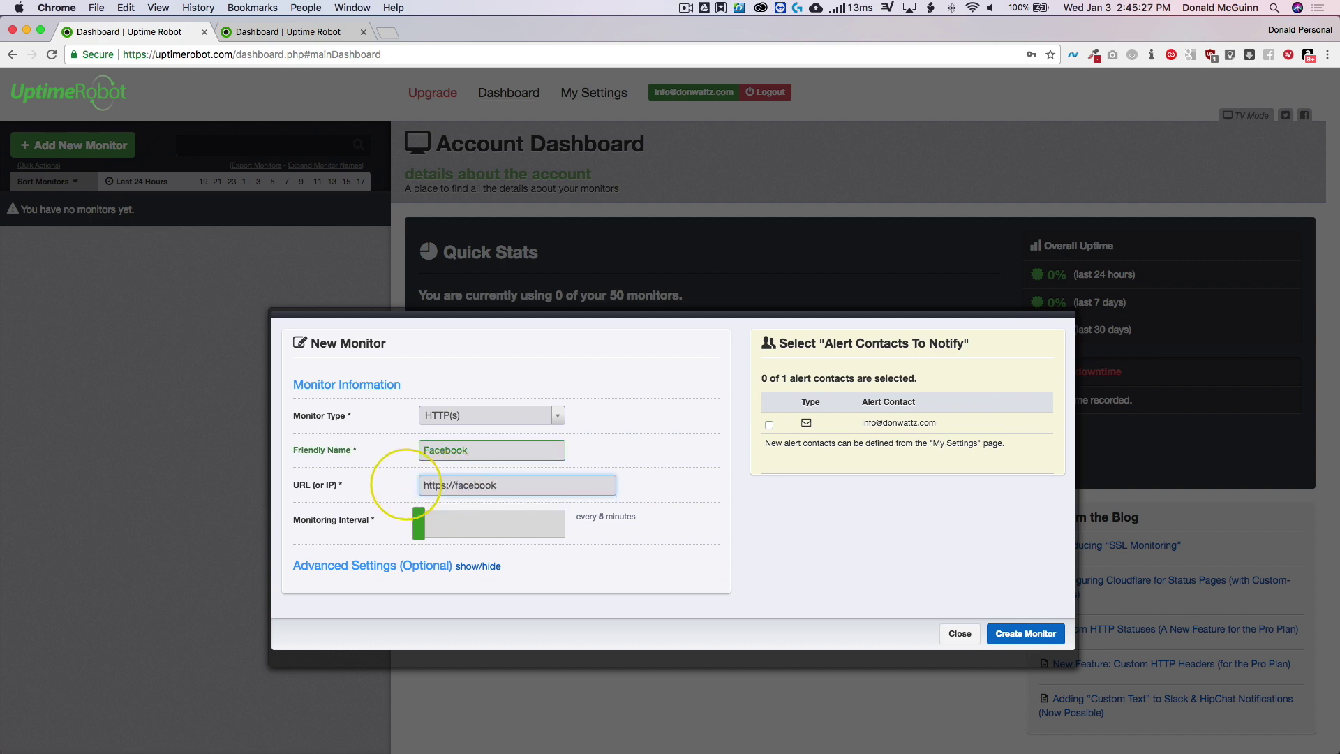
type(".com")
left_click(631, 412)
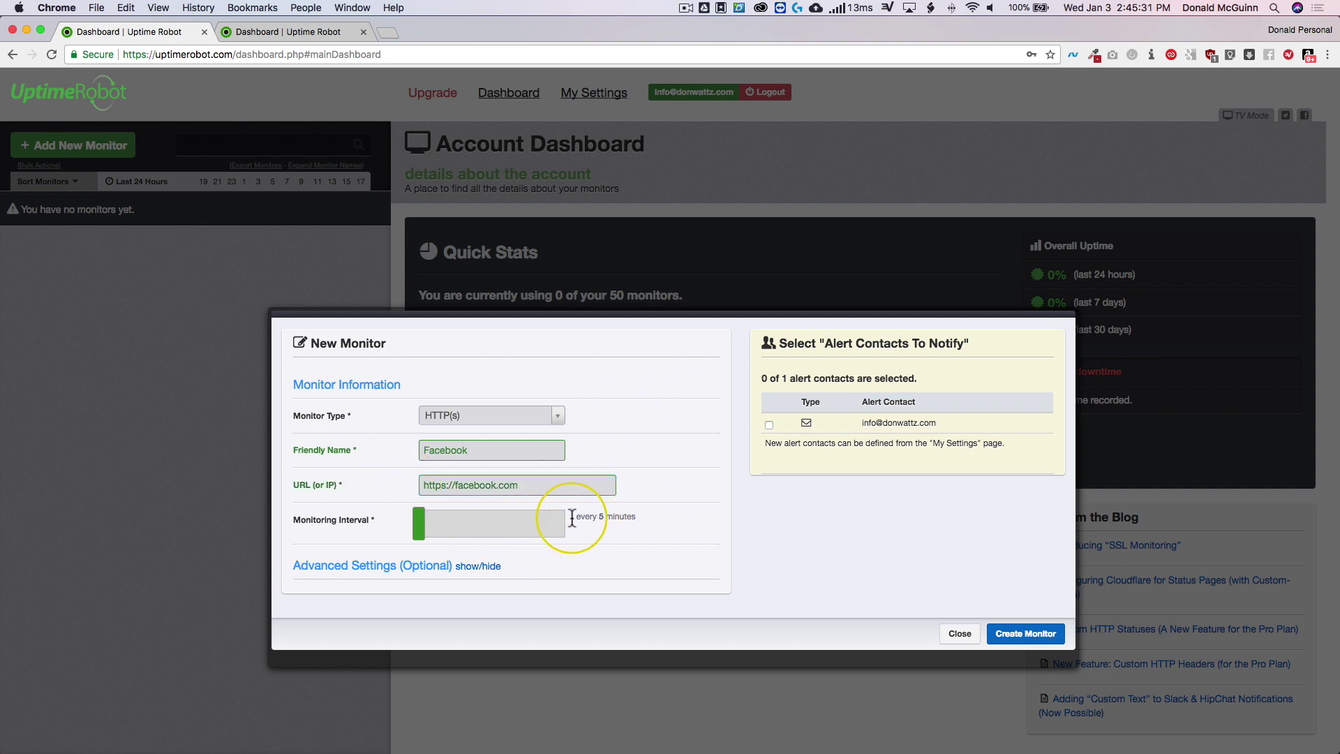
- Check the 5-minute check interval and look over the advanced monitor settings
left_click_drag(574, 516, 635, 517)
left_click(635, 517)
scroll(469, 562, "down", 2)
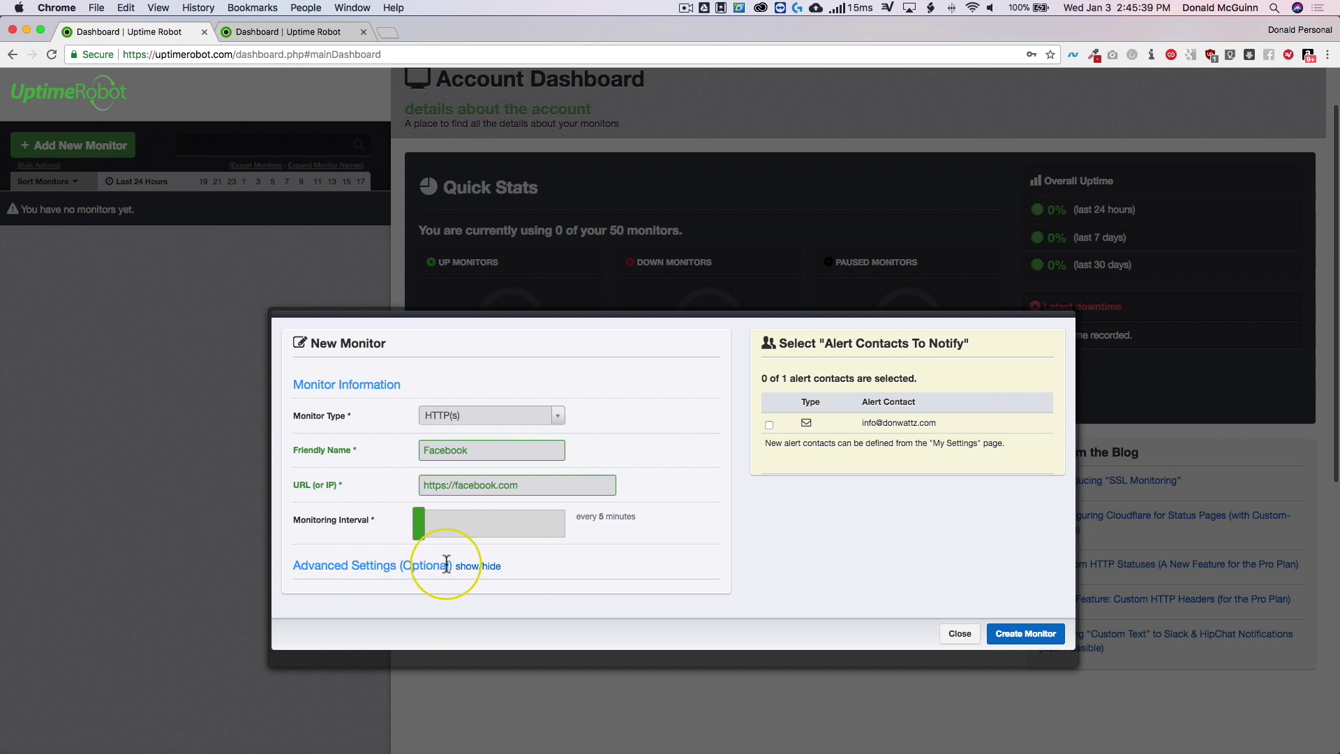
left_click(477, 566)
scroll(478, 566, "down", 1)
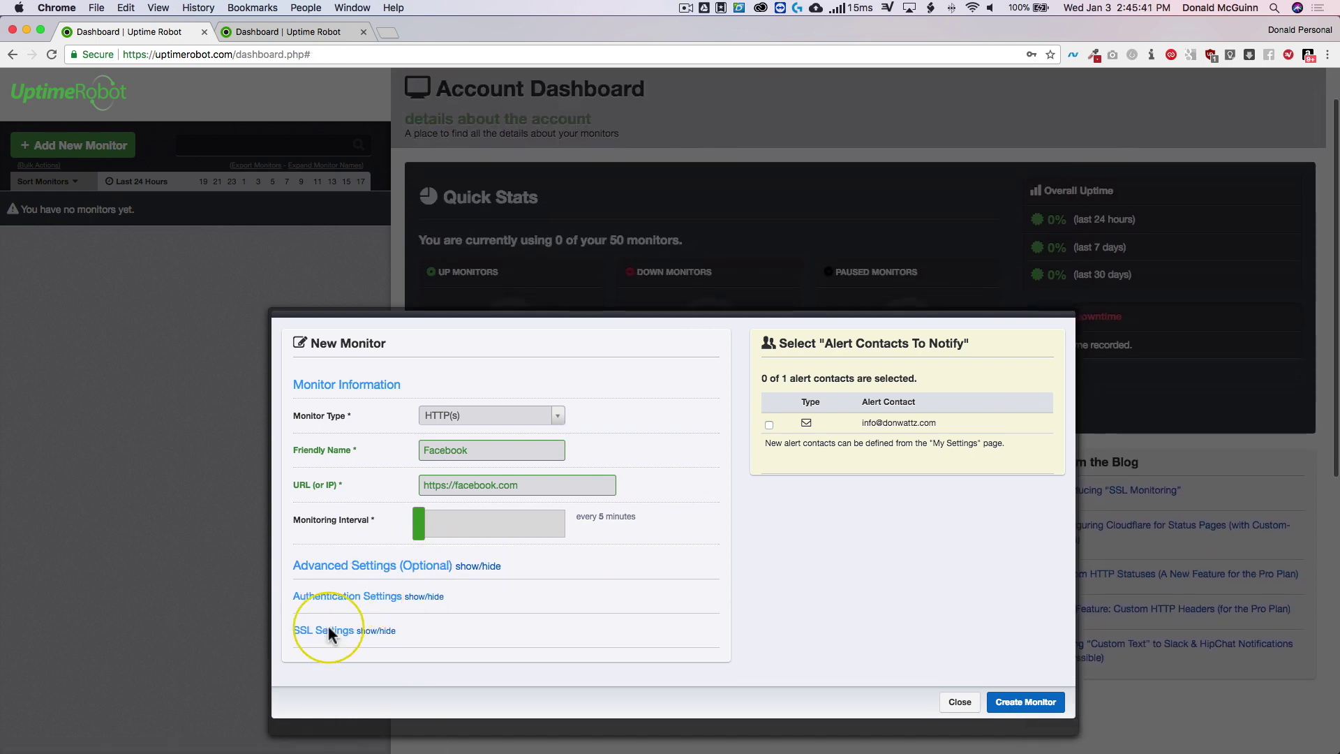
left_click(467, 568)
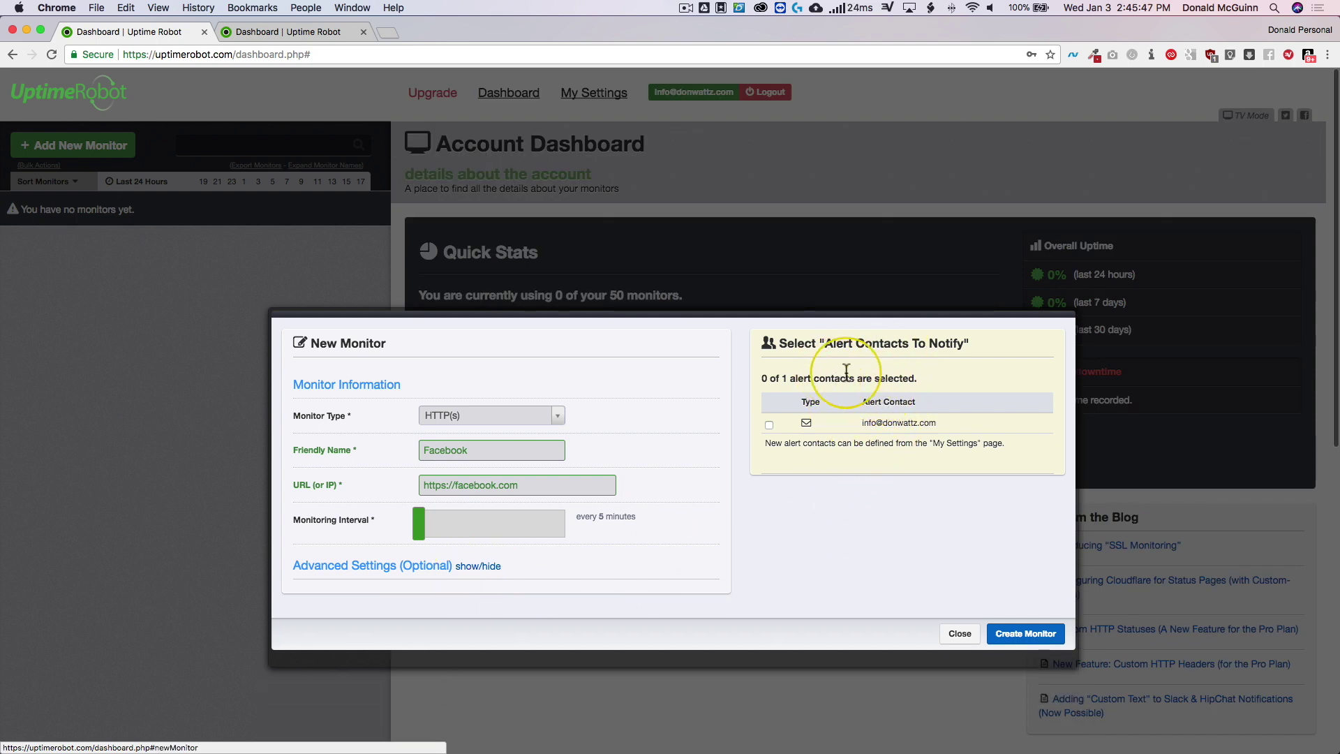
- Select the account's alert contact and create the Facebook monitor
left_click(769, 425)
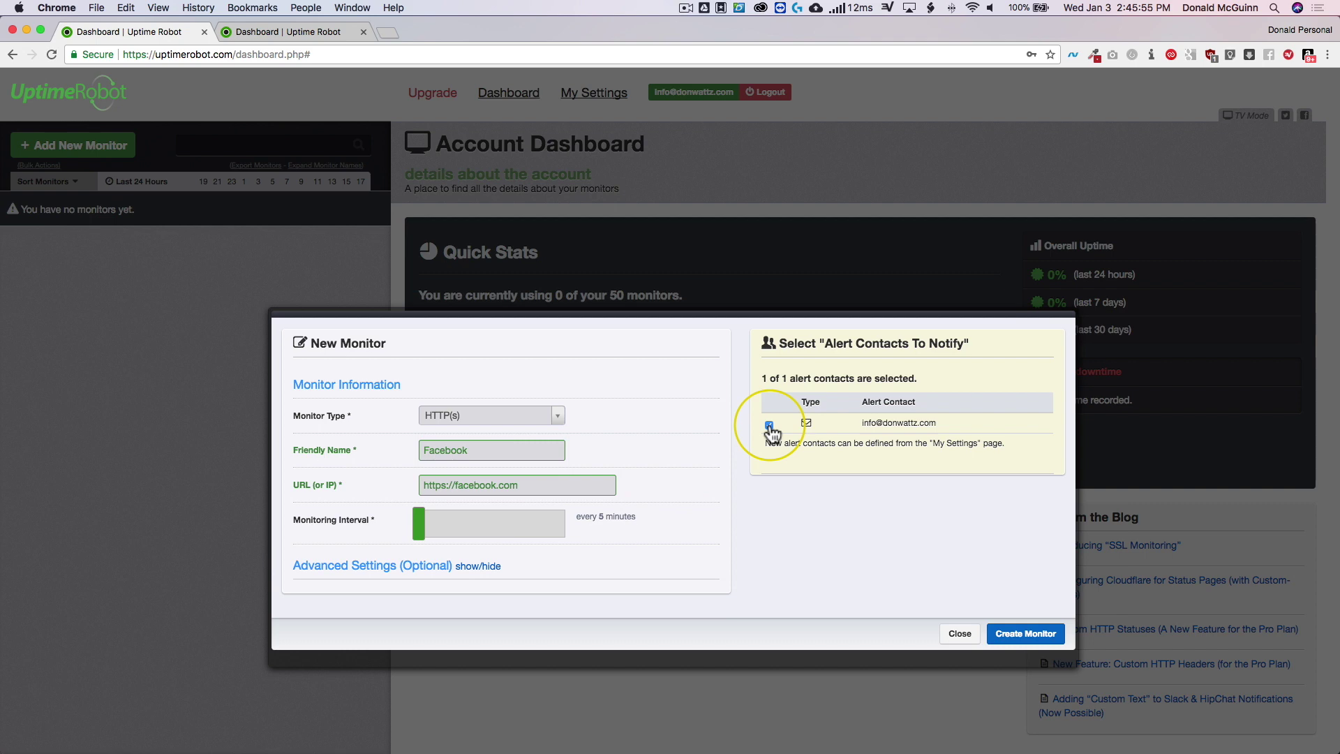
left_click(769, 425)
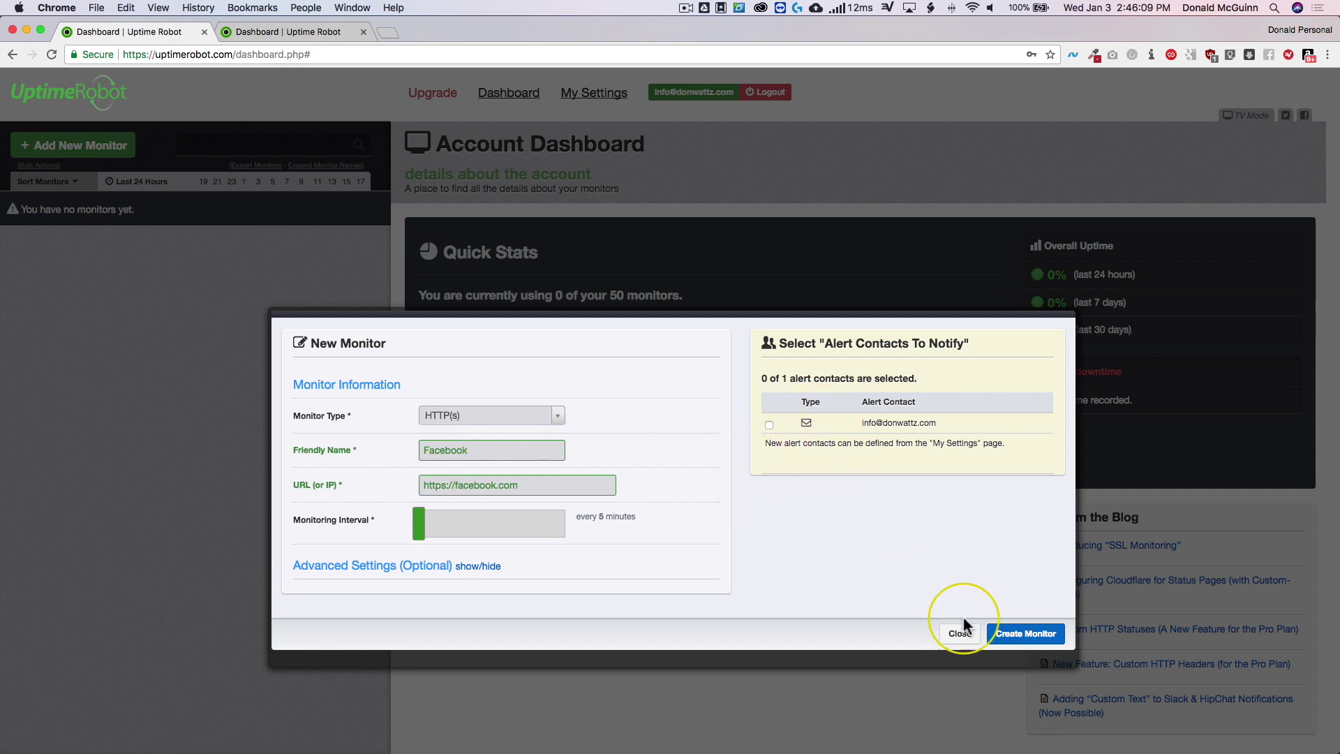
left_click(1023, 633)
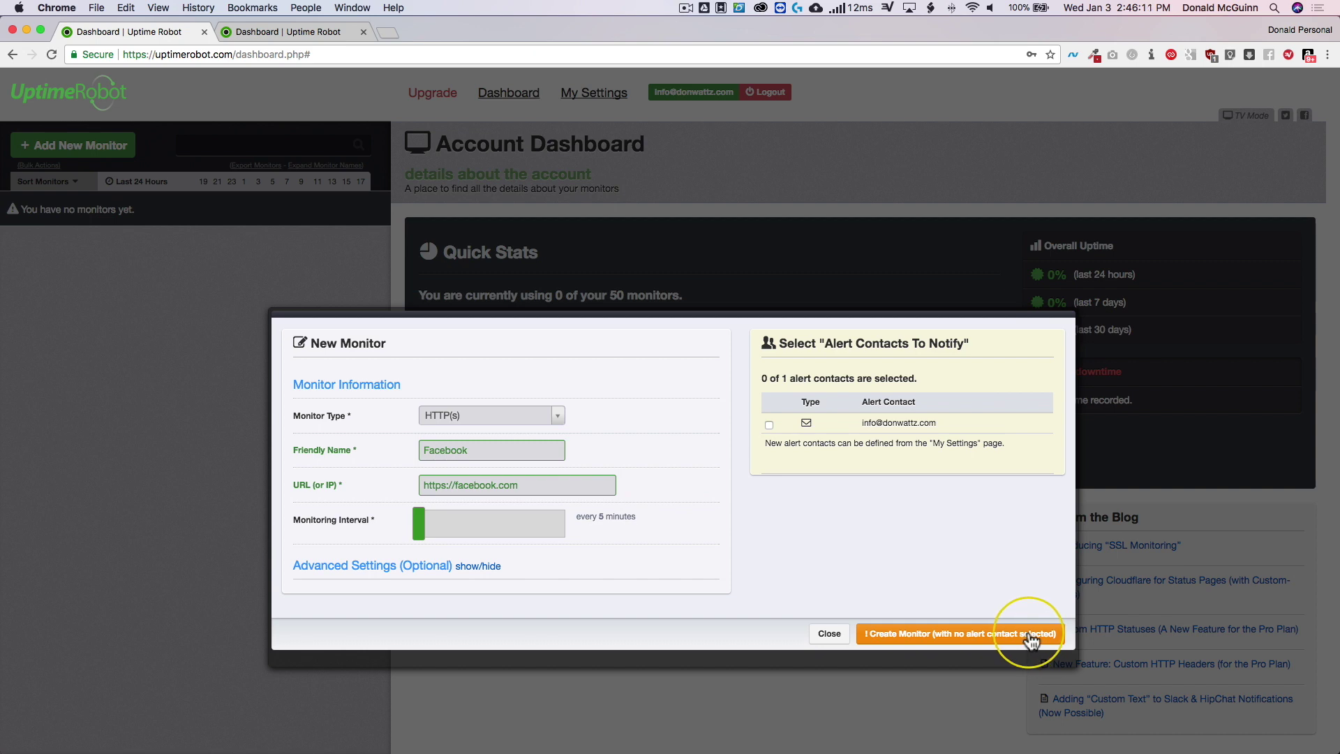
left_click(769, 424)
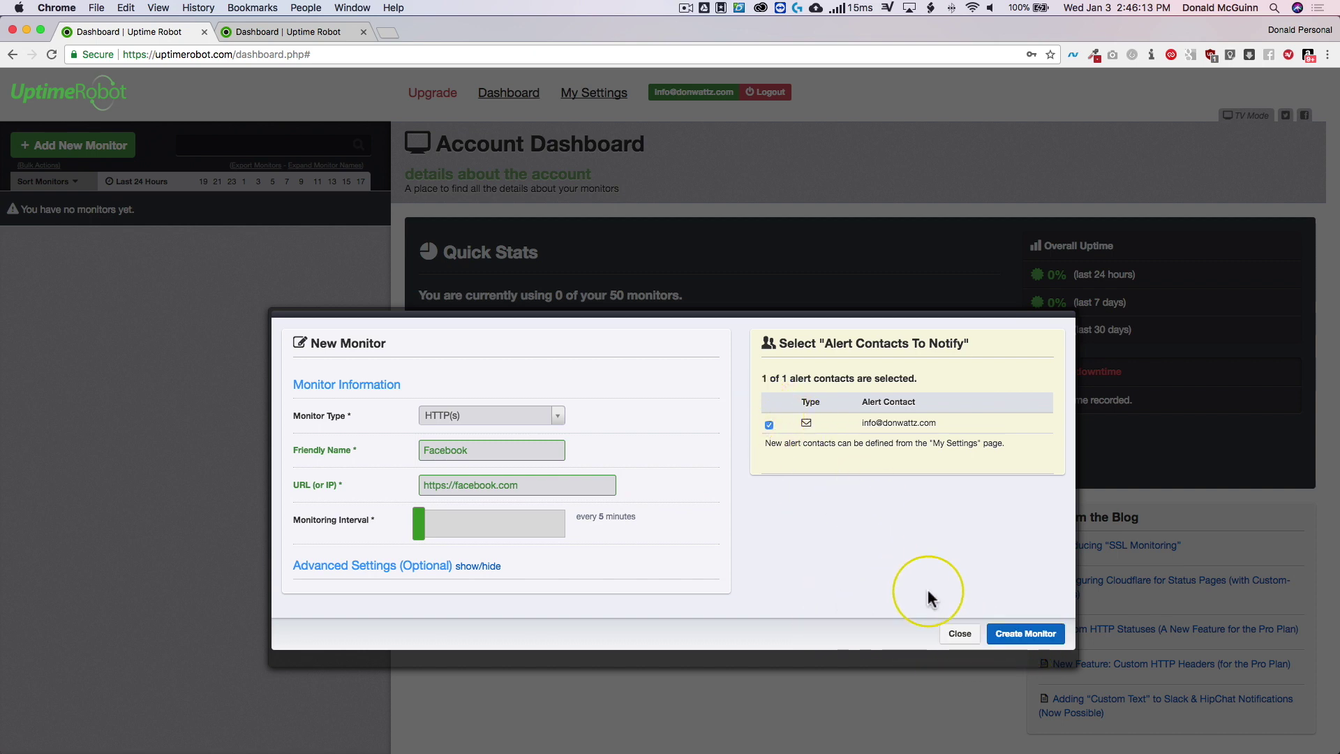
left_click(1025, 633)
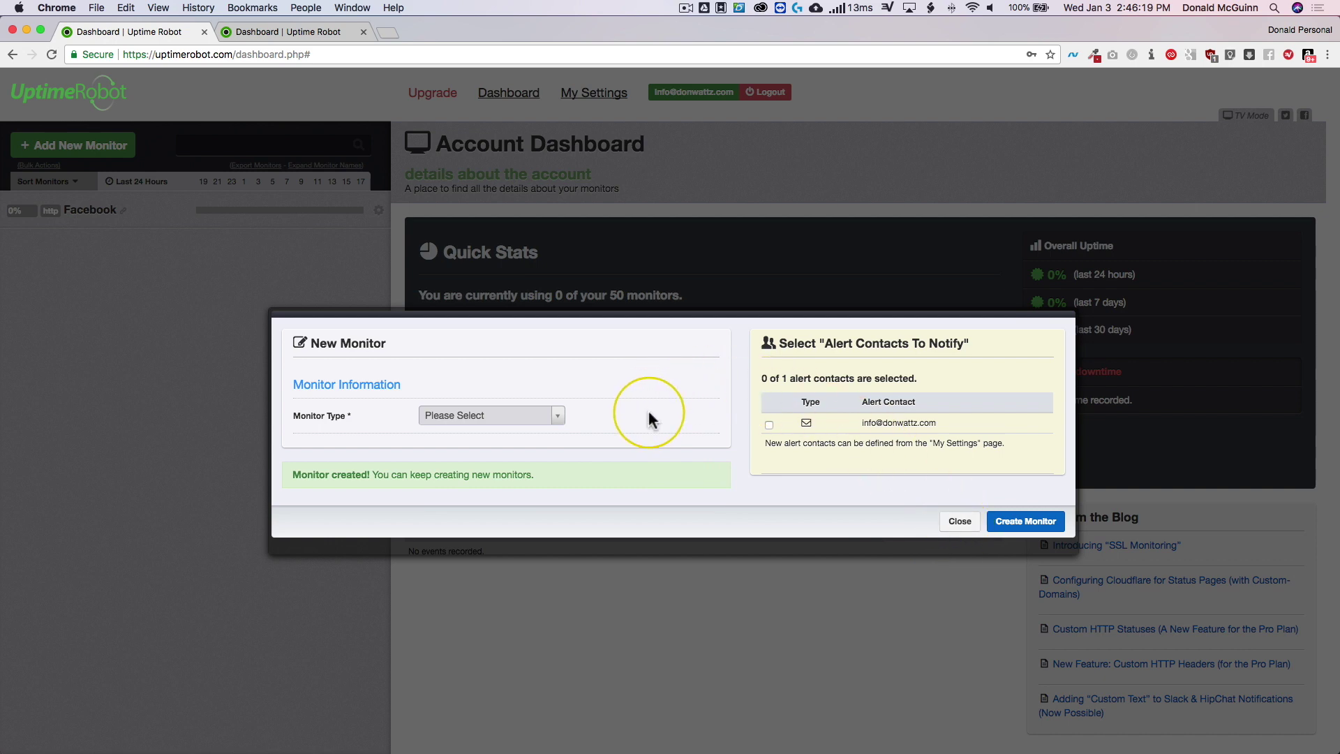
- Close the New Monitor form and reload, confirming the Facebook monitor is up with 1 of 50 used
left_click(960, 521)
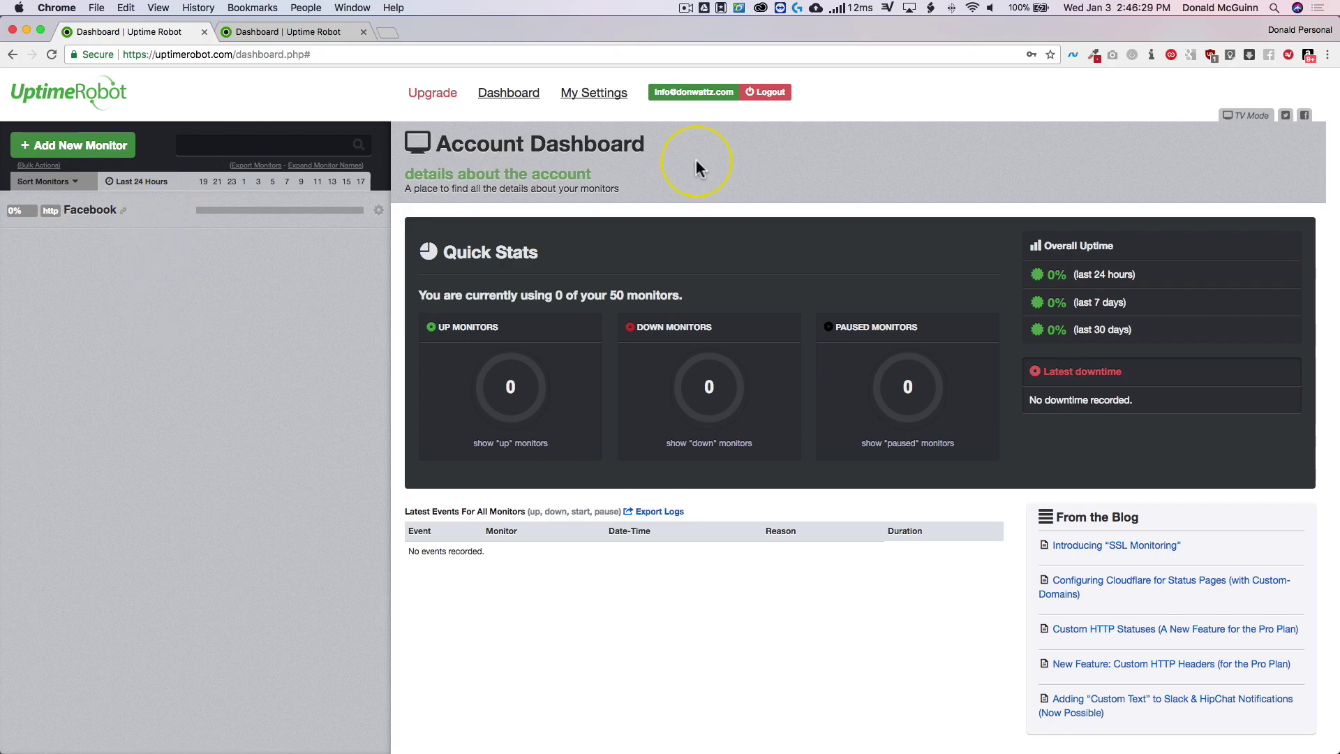
left_click(52, 56)
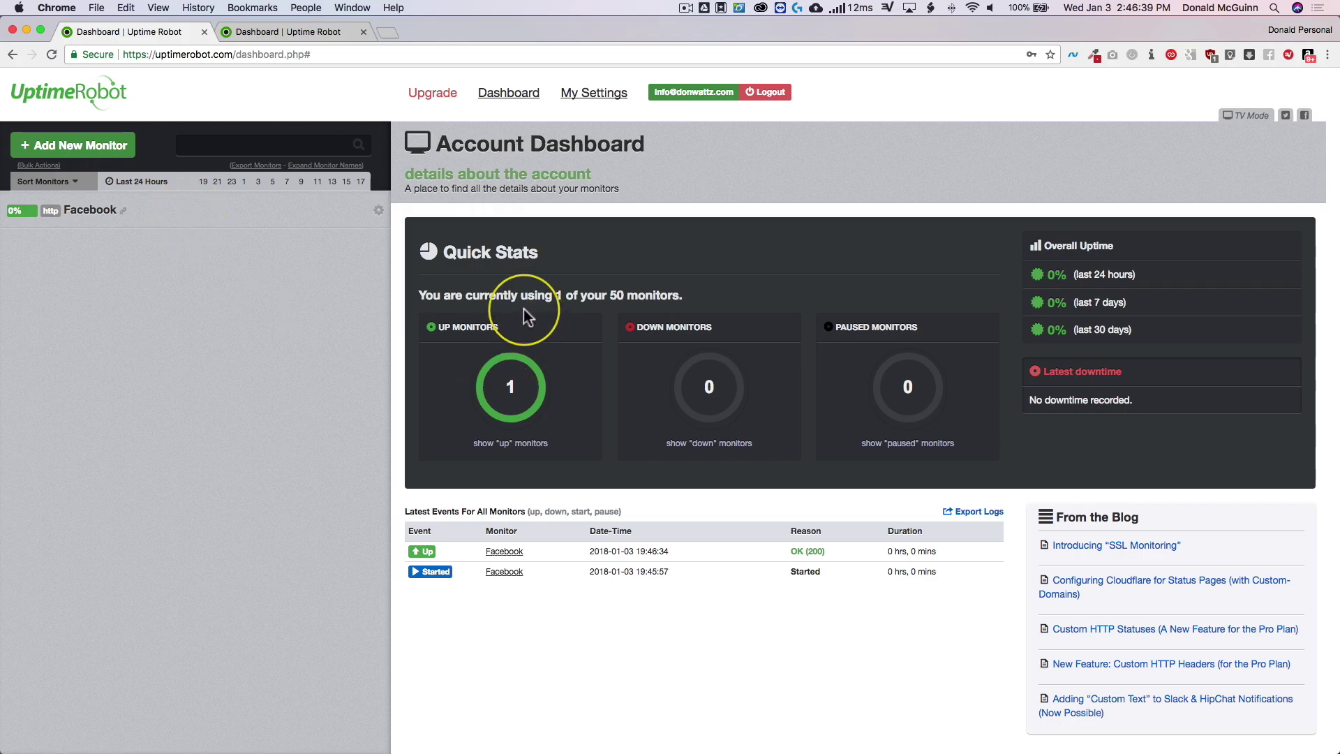
left_click_drag(415, 296, 682, 296)
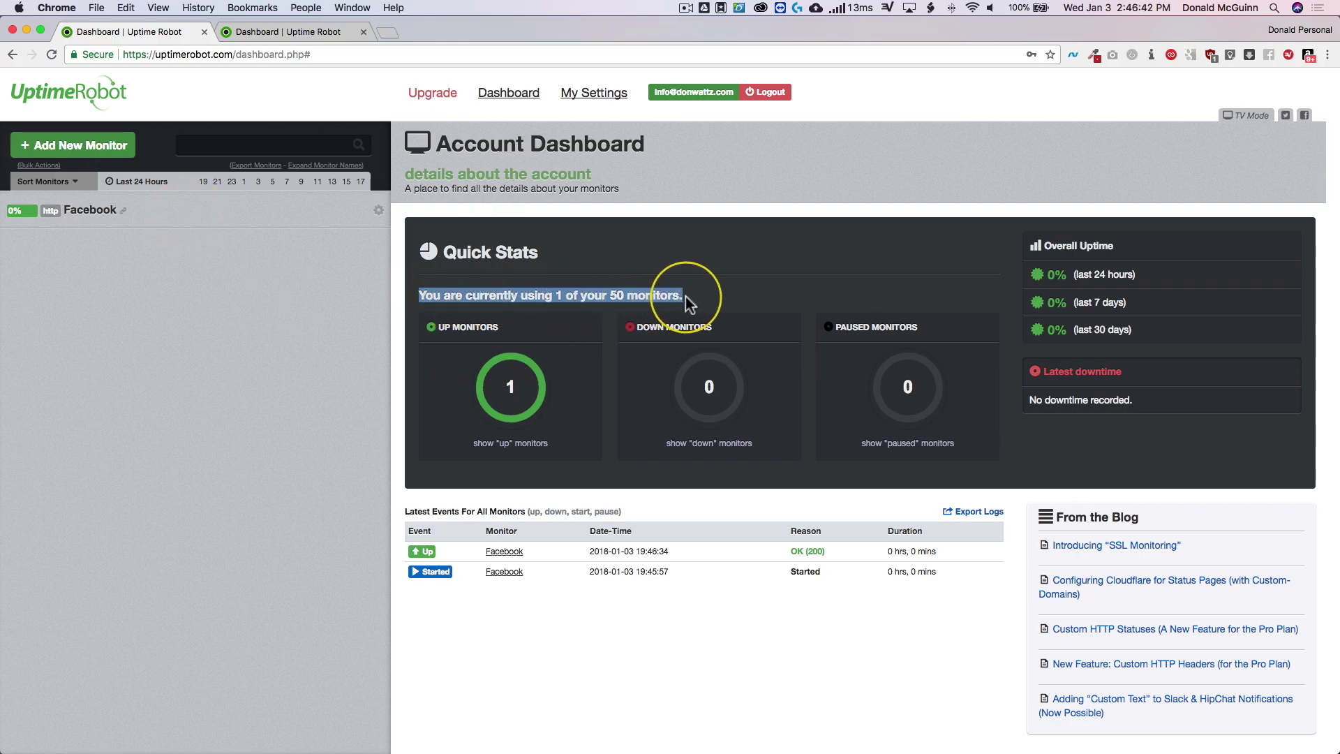
left_click(485, 406)
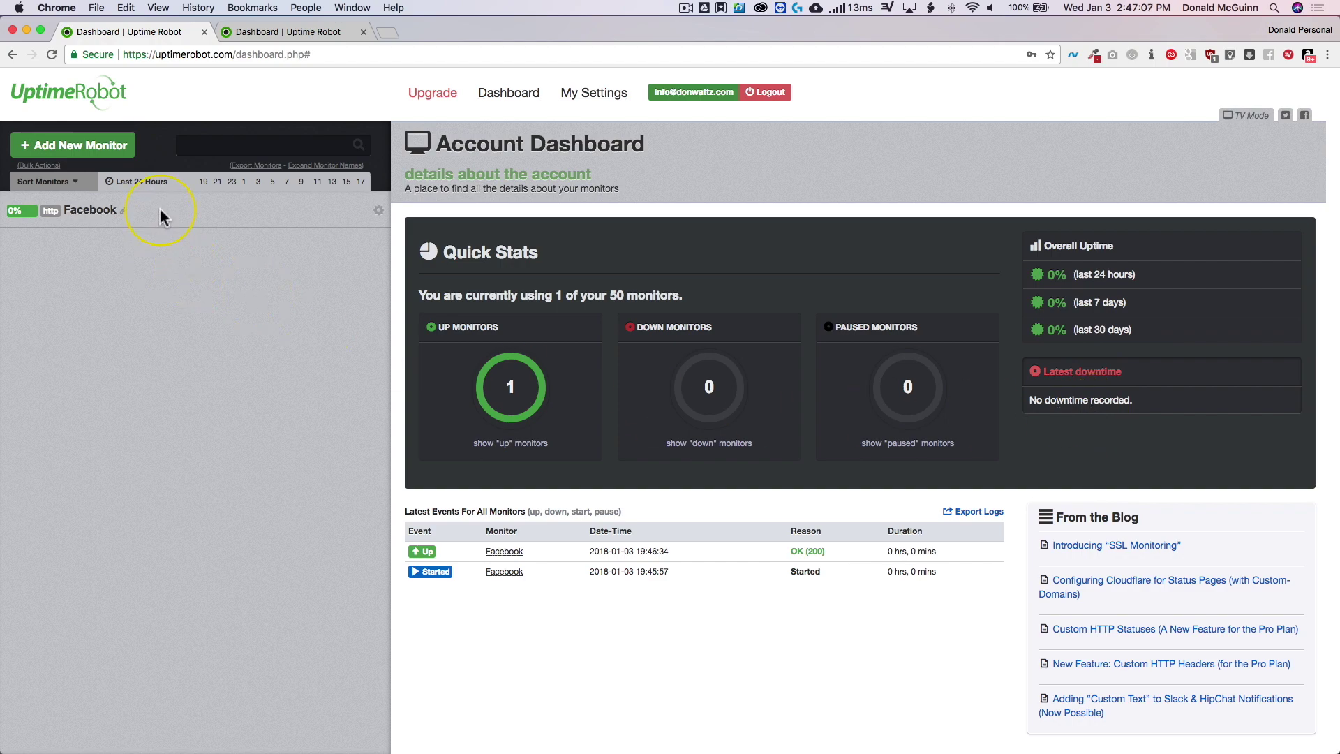
- Open the Facebook monitor's detail page with its 100% uptime and response time chart
left_click(78, 216)
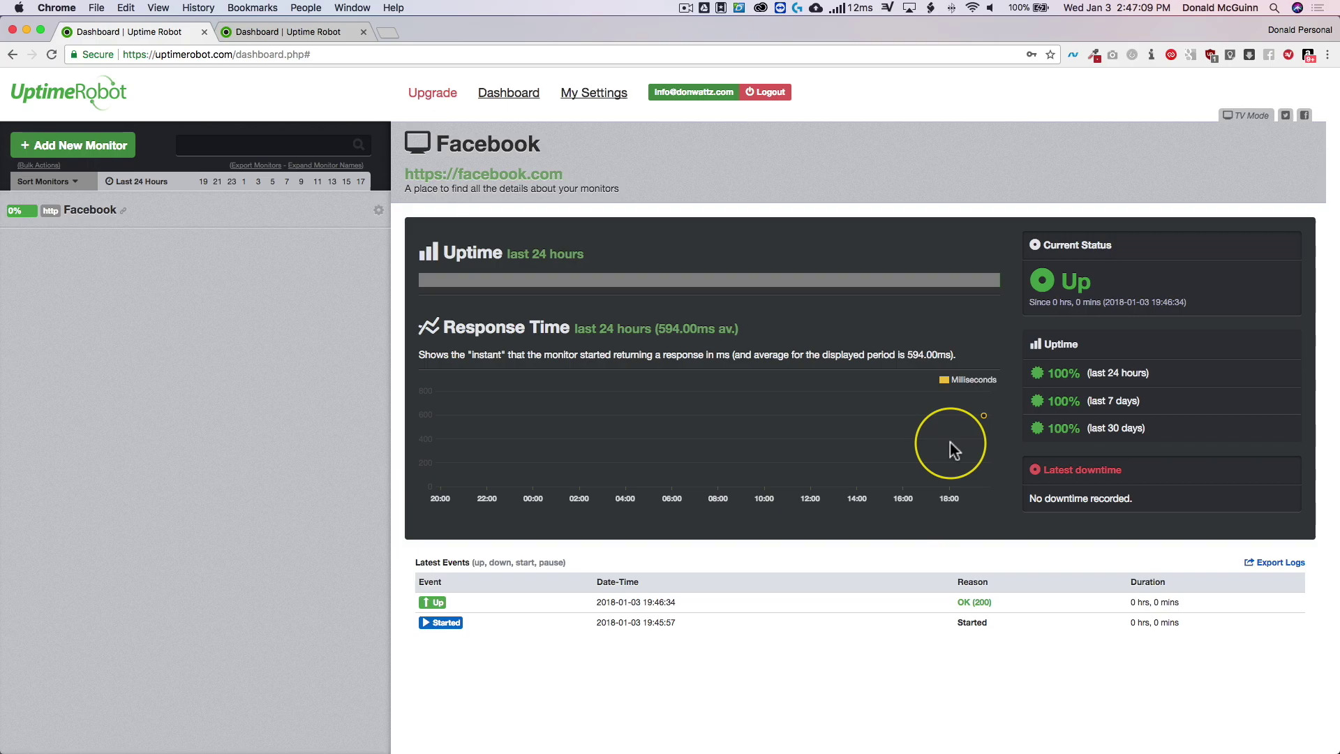
mouse_move(473, 282)
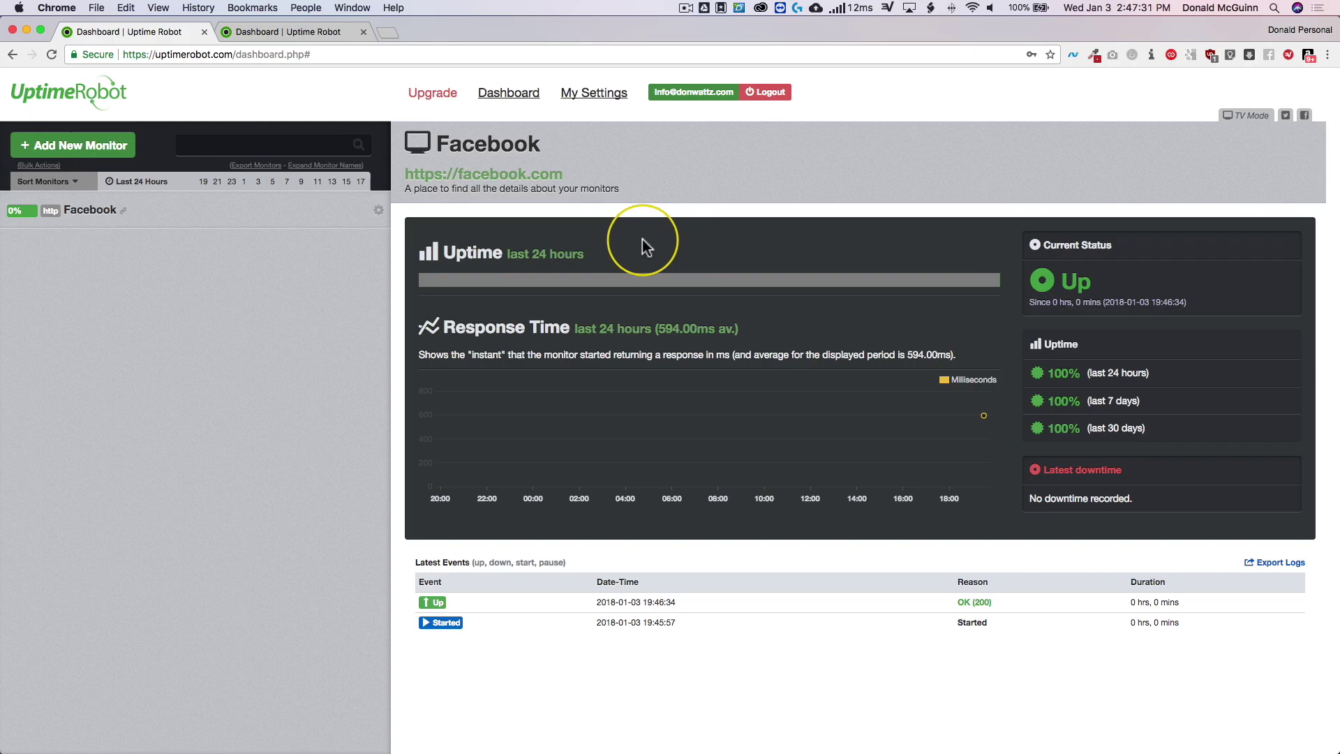
- Return to the Account Dashboard showing 100% overall uptime for the Facebook monitor
left_click(513, 102)
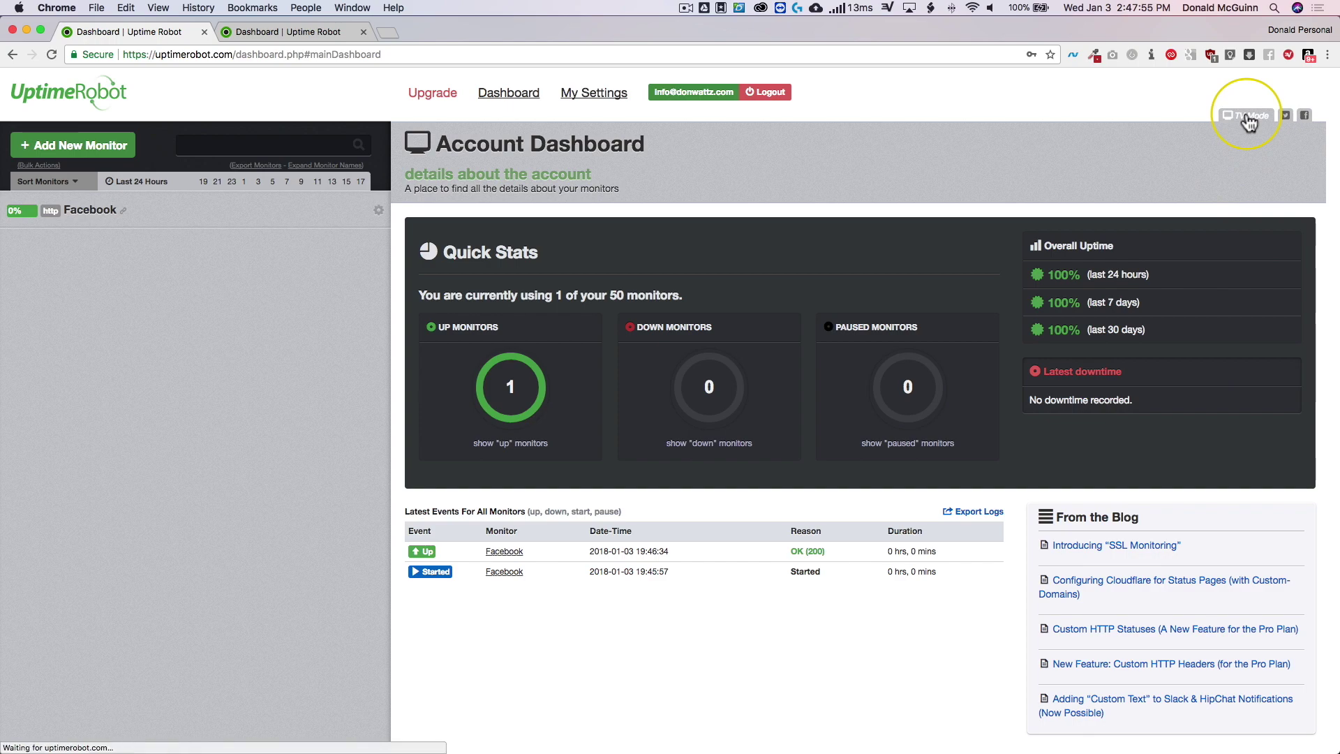
- Switch the dashboard into TV mode, check the refresh countdown, then exit back to the regular dashboard
left_click(1249, 119)
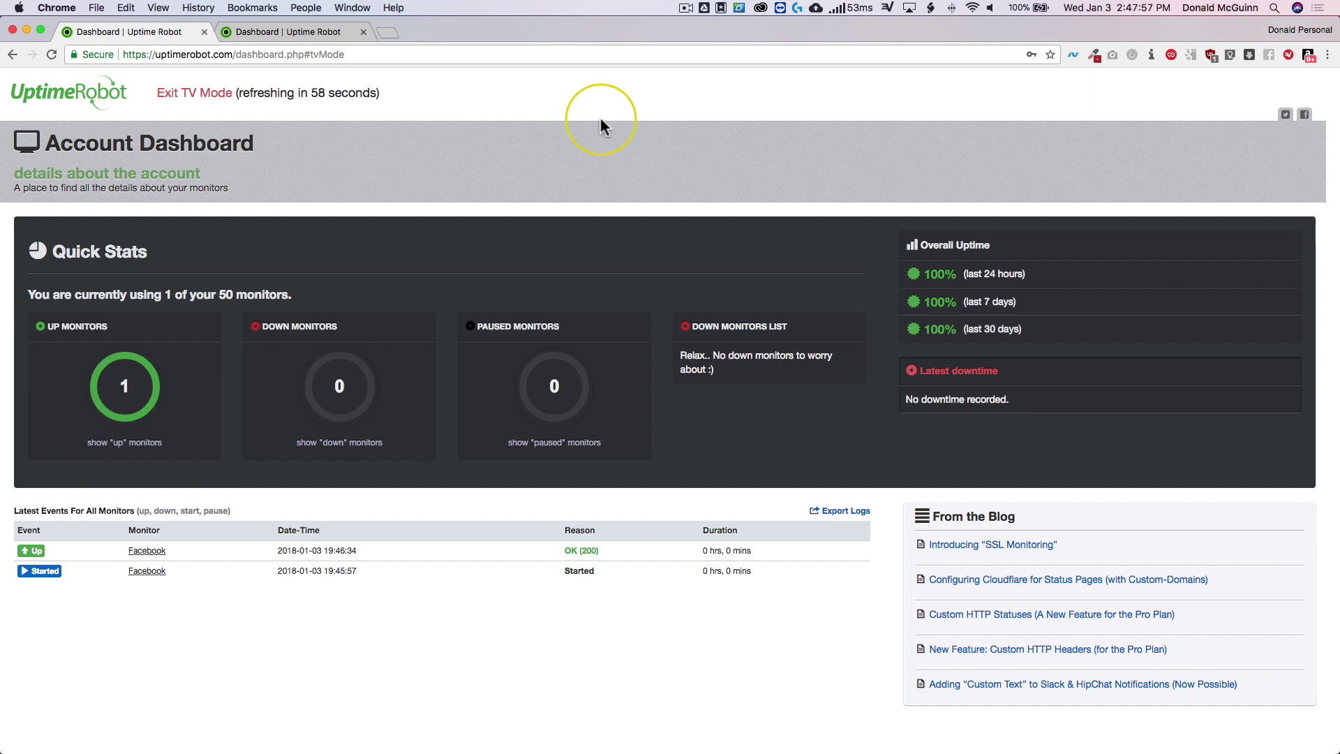
left_click_drag(311, 94, 347, 94)
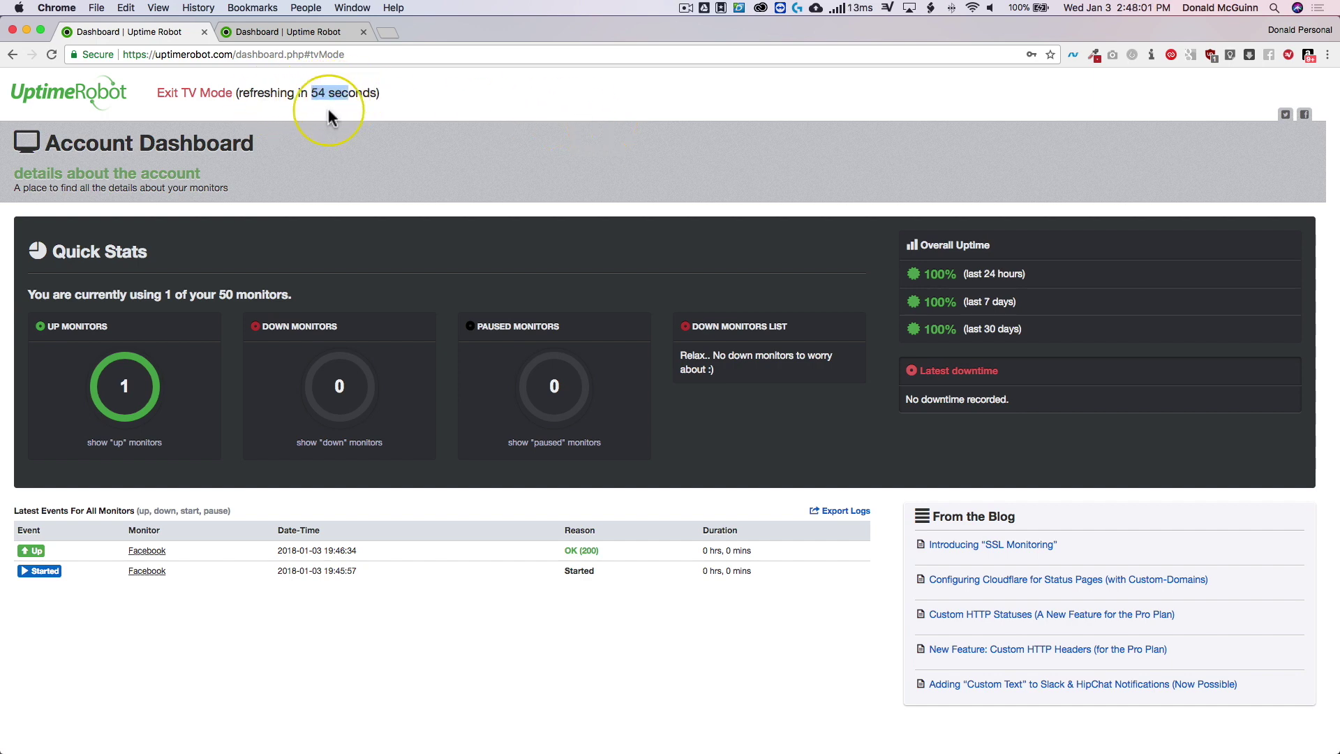
left_click(329, 117)
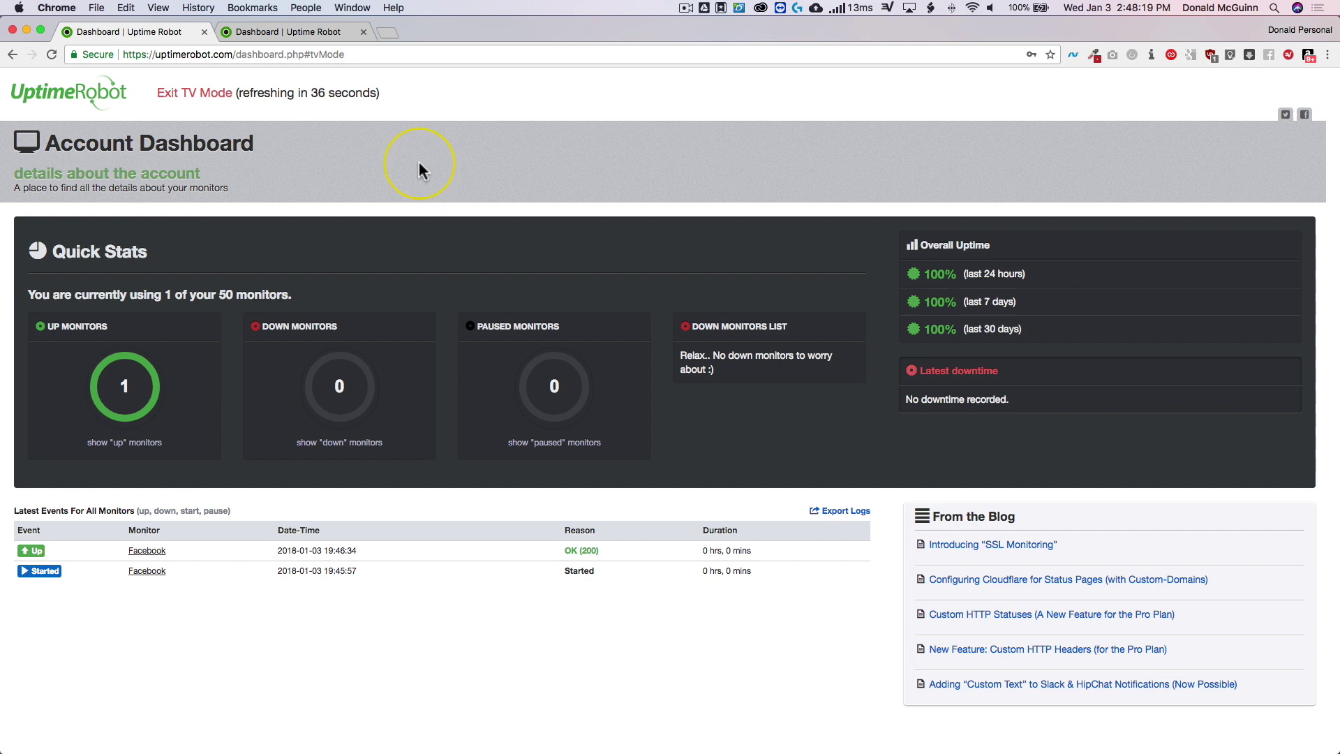
left_click(192, 96)
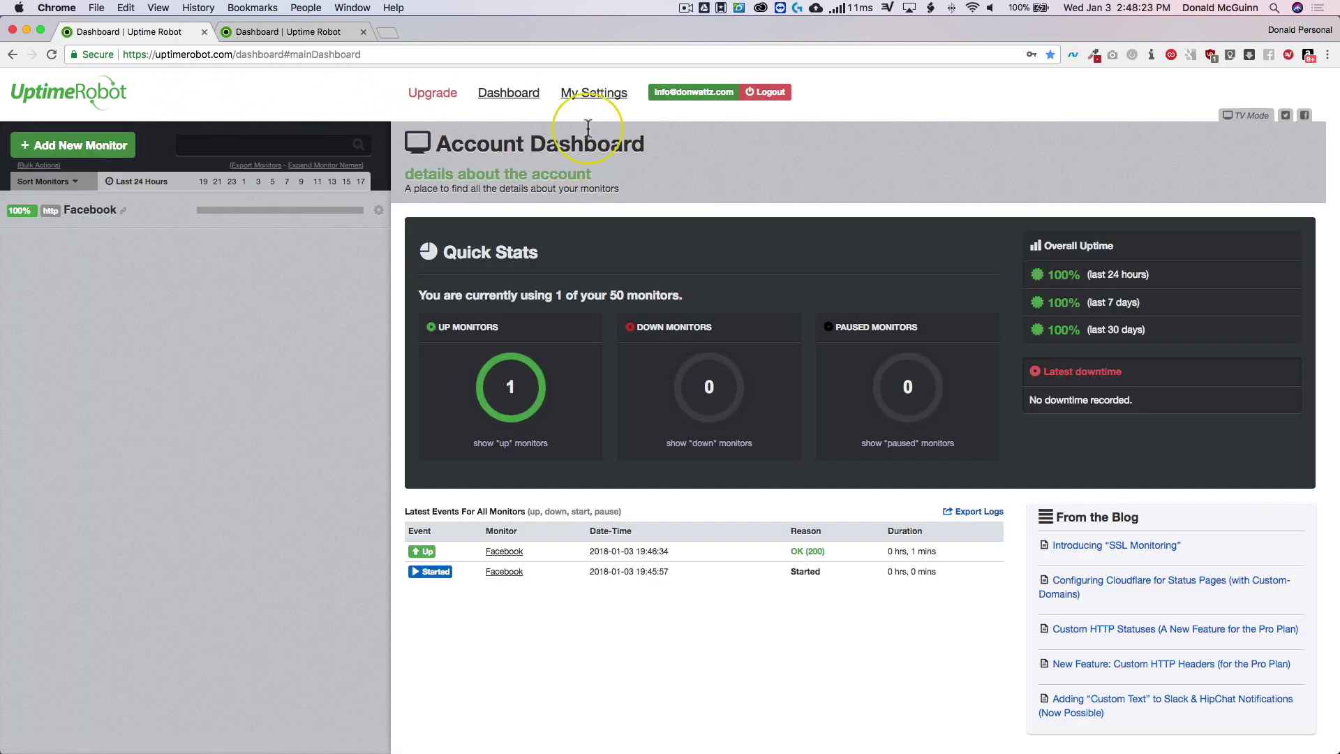
- Open My Settings and review the Free Plan, one alert contact and 0 public status pages
left_click(600, 94)
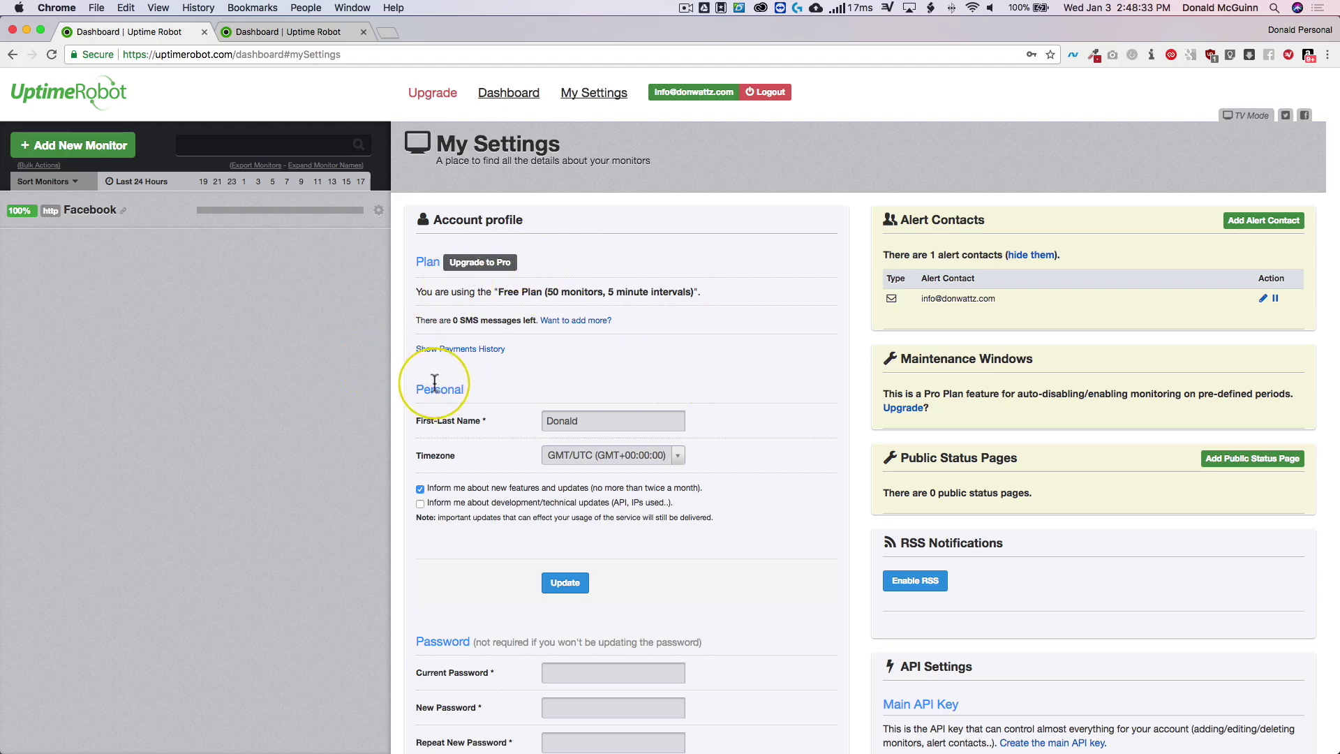
scroll(460, 405, "down", 2)
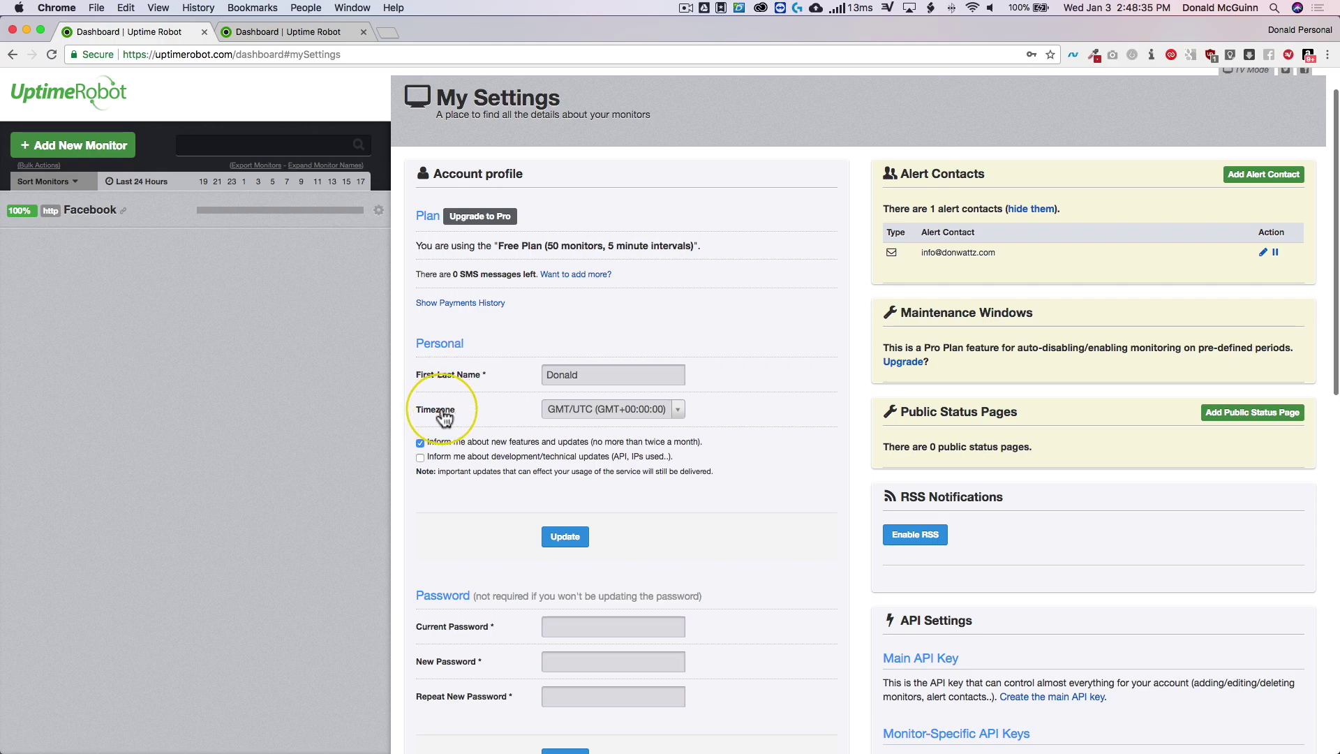
scroll(478, 401, "down", 2)
scroll(478, 396, "down", 3)
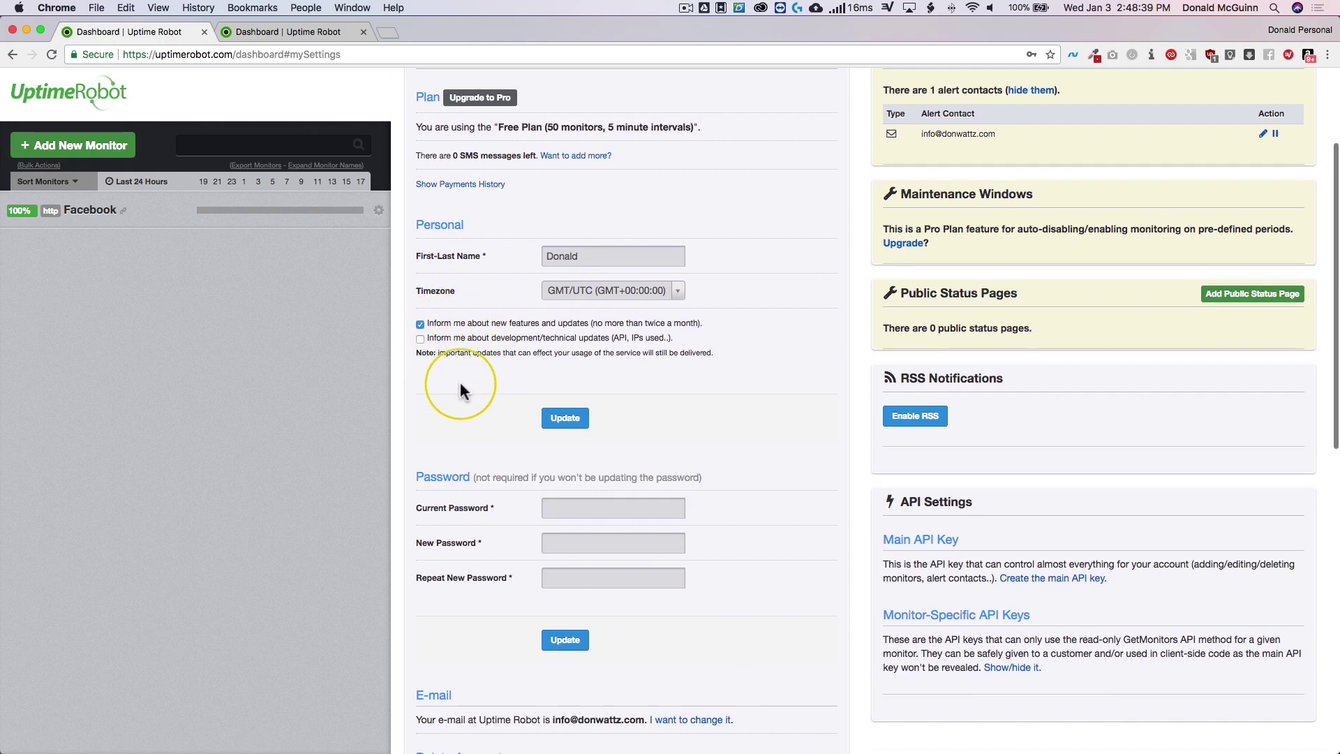
scroll(462, 391, "down", 8)
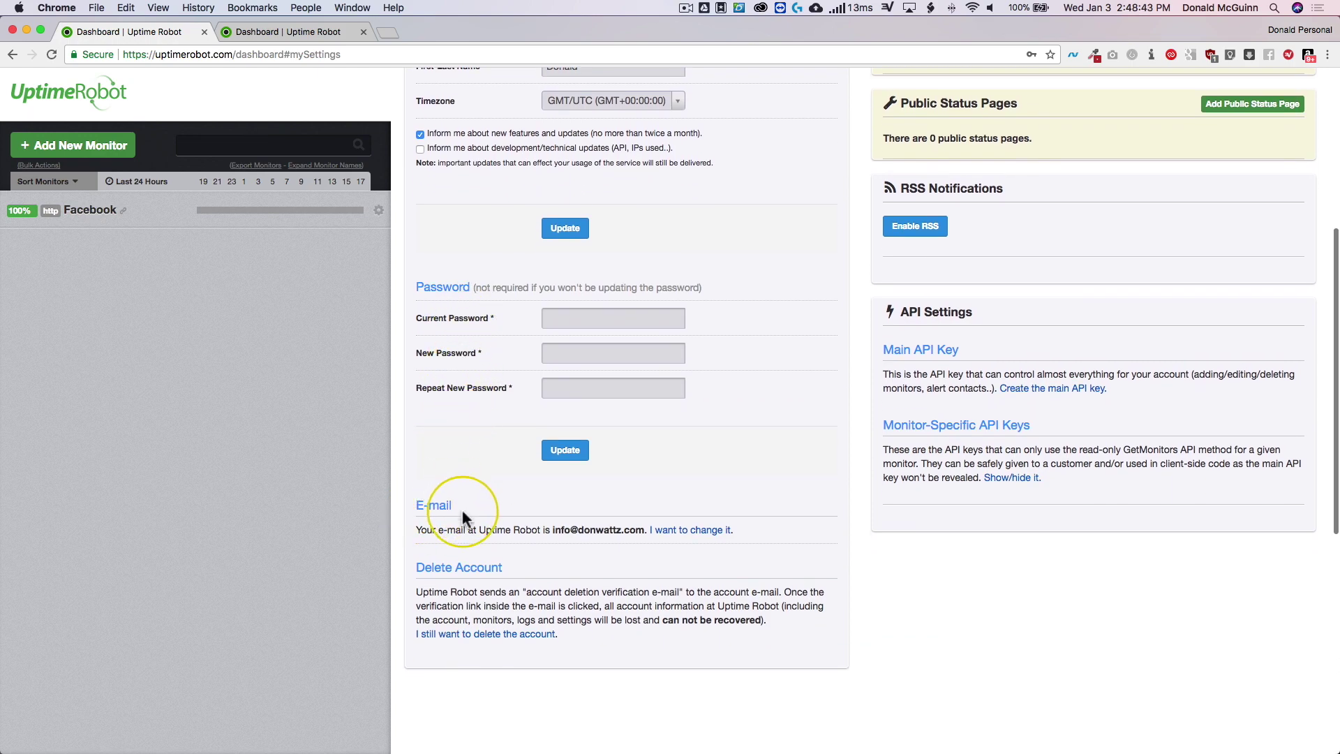
scroll(462, 510, "down", 3)
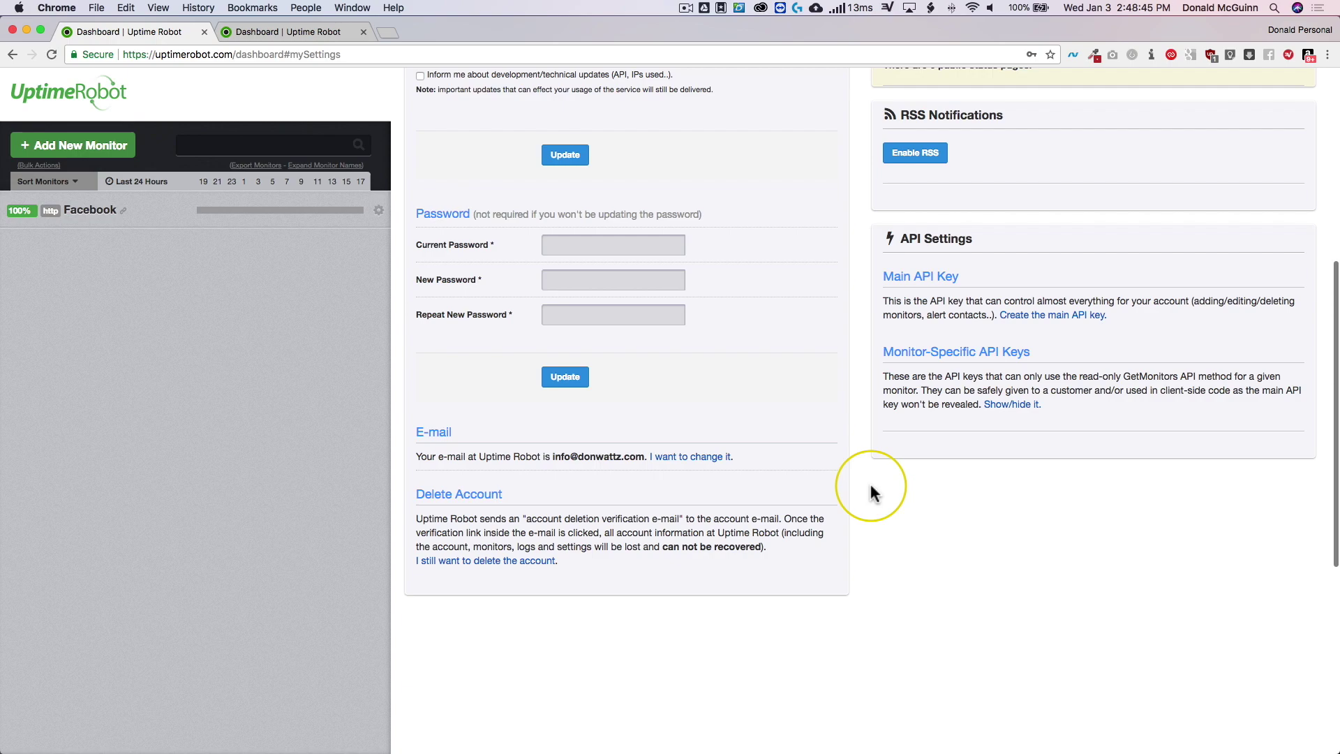
scroll(867, 494, "up", 10)
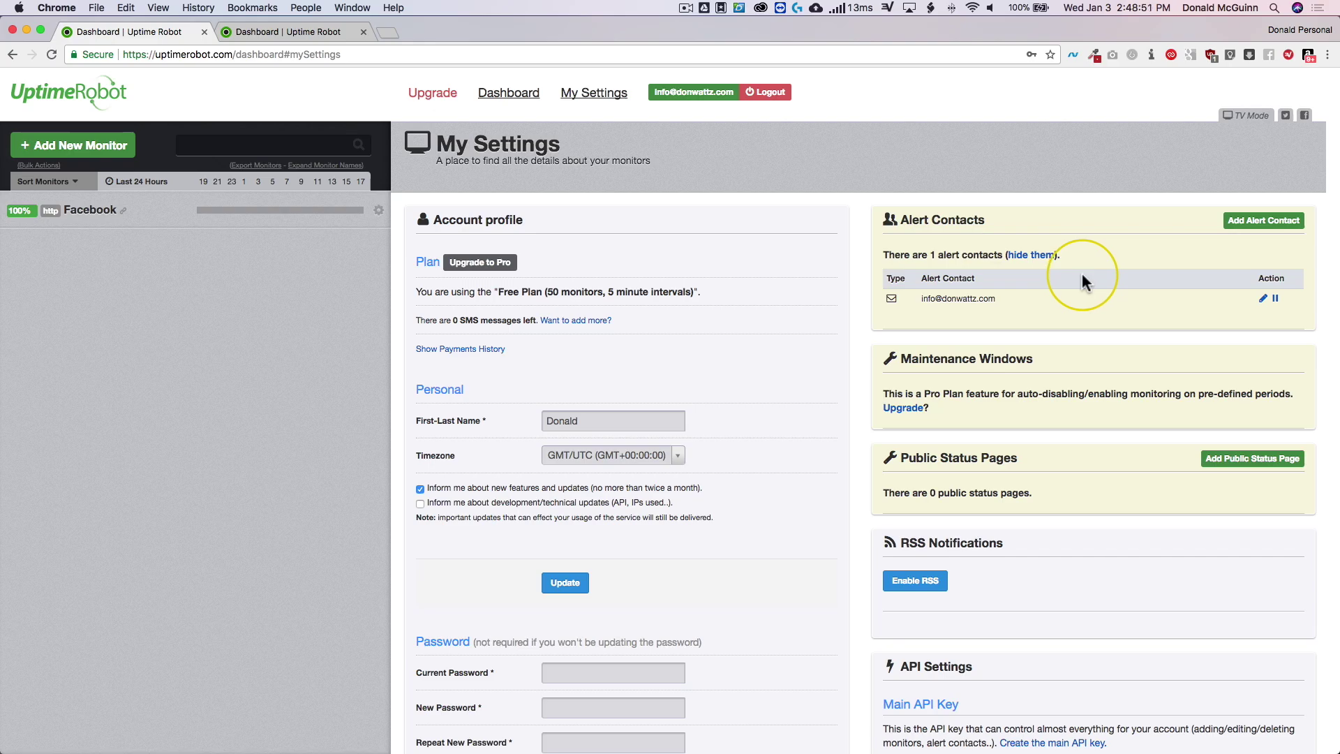
scroll(1081, 274, "down", 4)
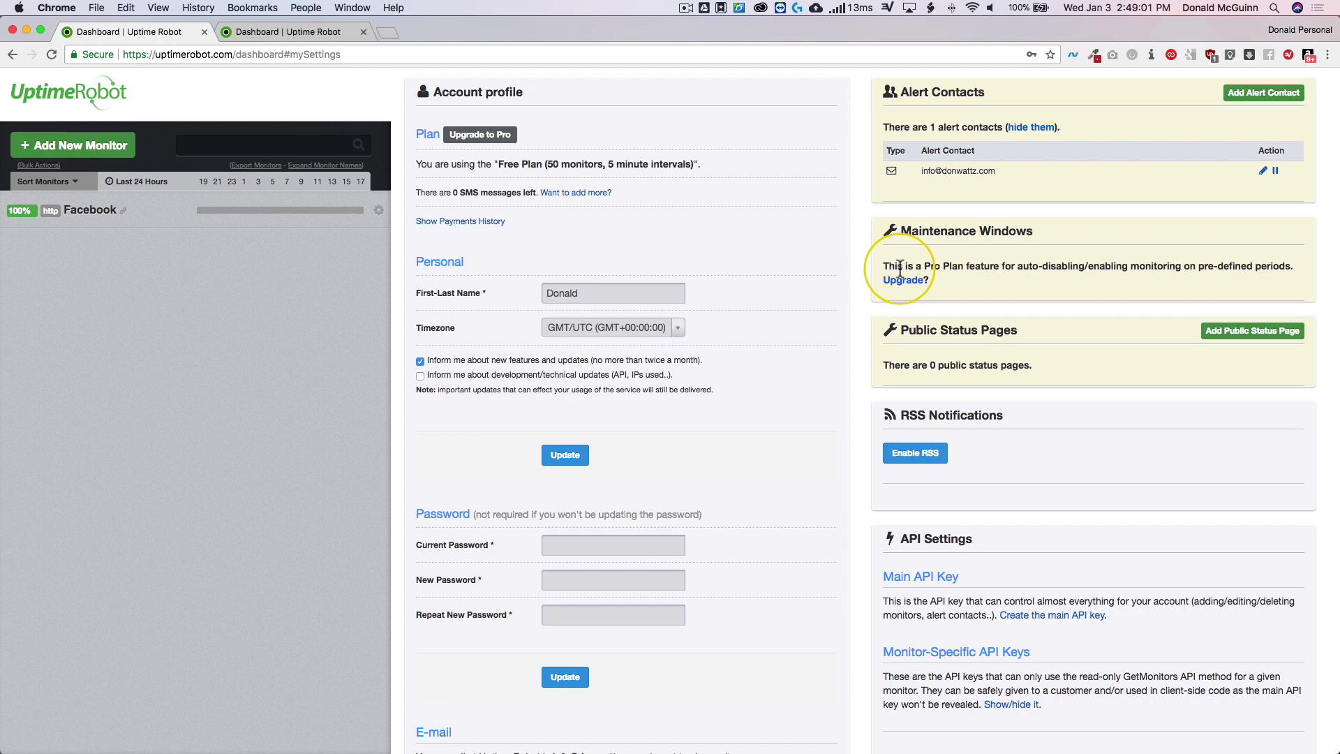
left_click_drag(898, 328, 1023, 335)
- Enable RSS notifications and review the plan, RSS and API key sections of My Settings
left_click(1023, 335)
scroll(1033, 334, "down", 3)
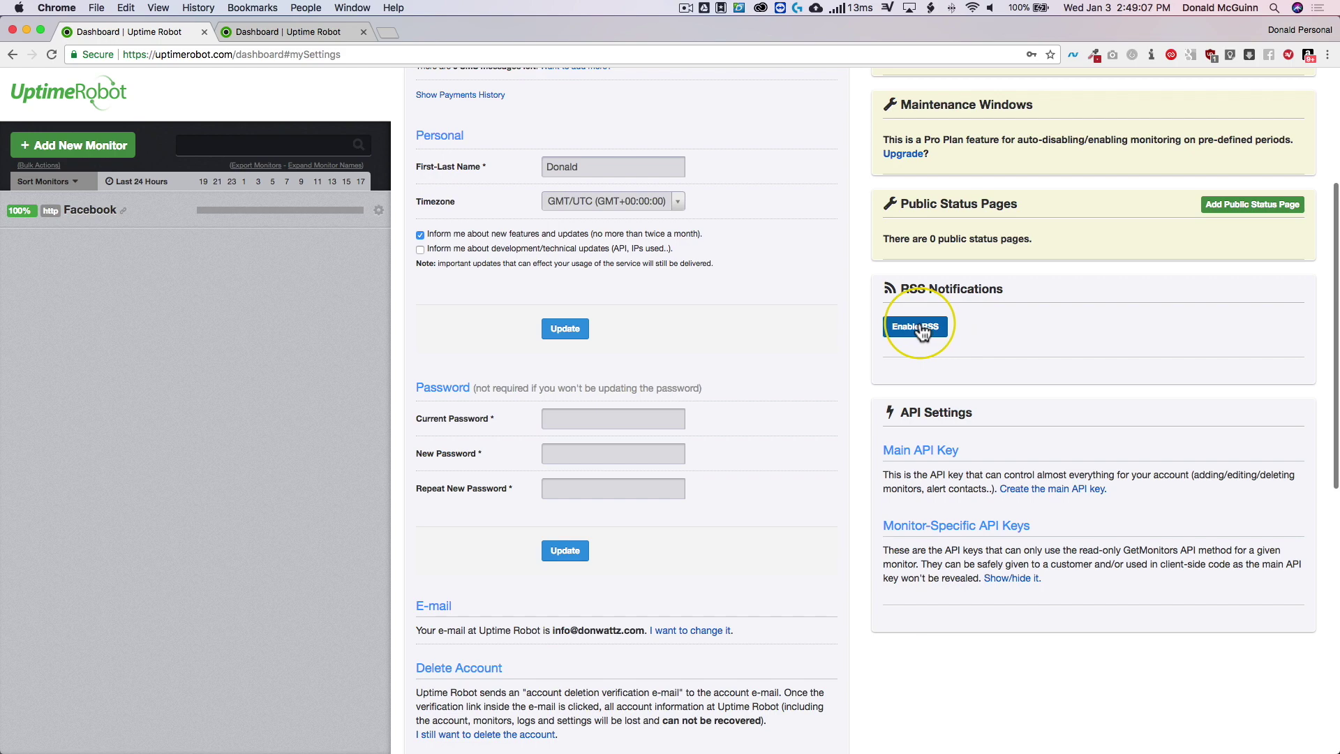
left_click(920, 328)
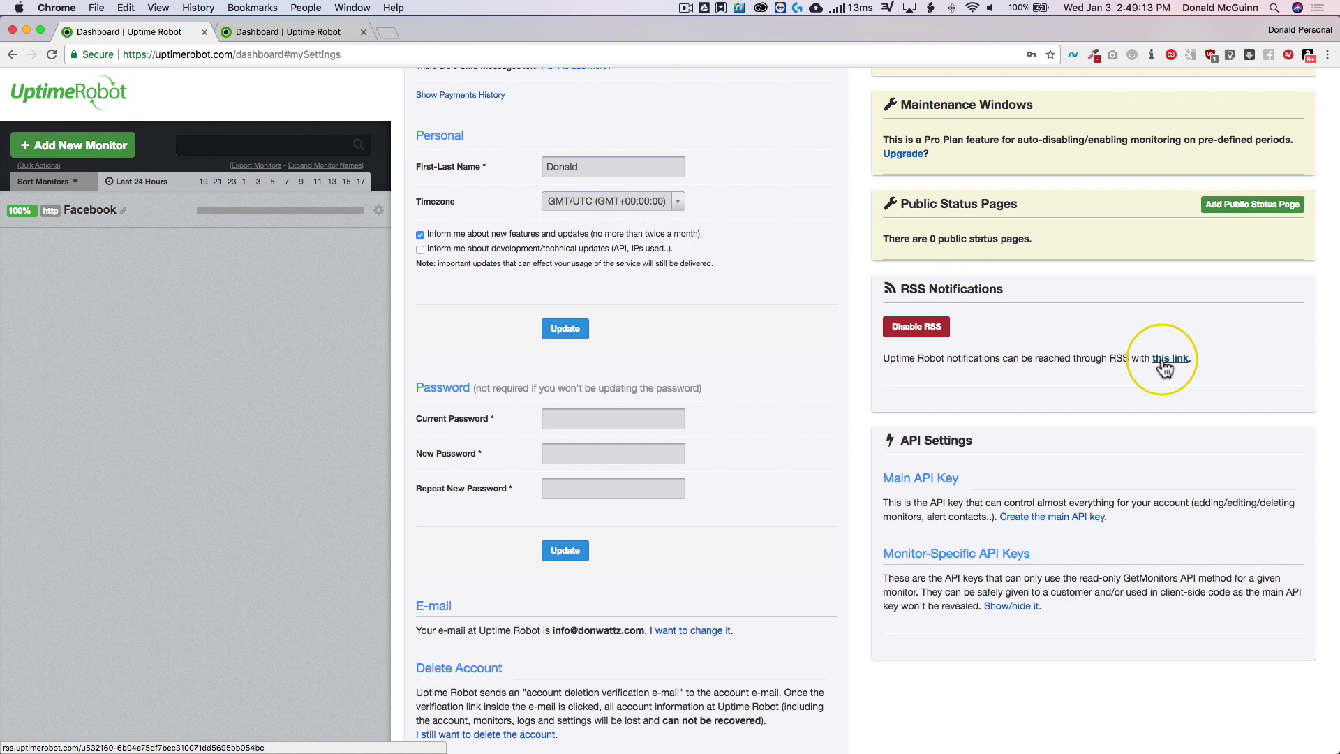
scroll(939, 419, "down", 4)
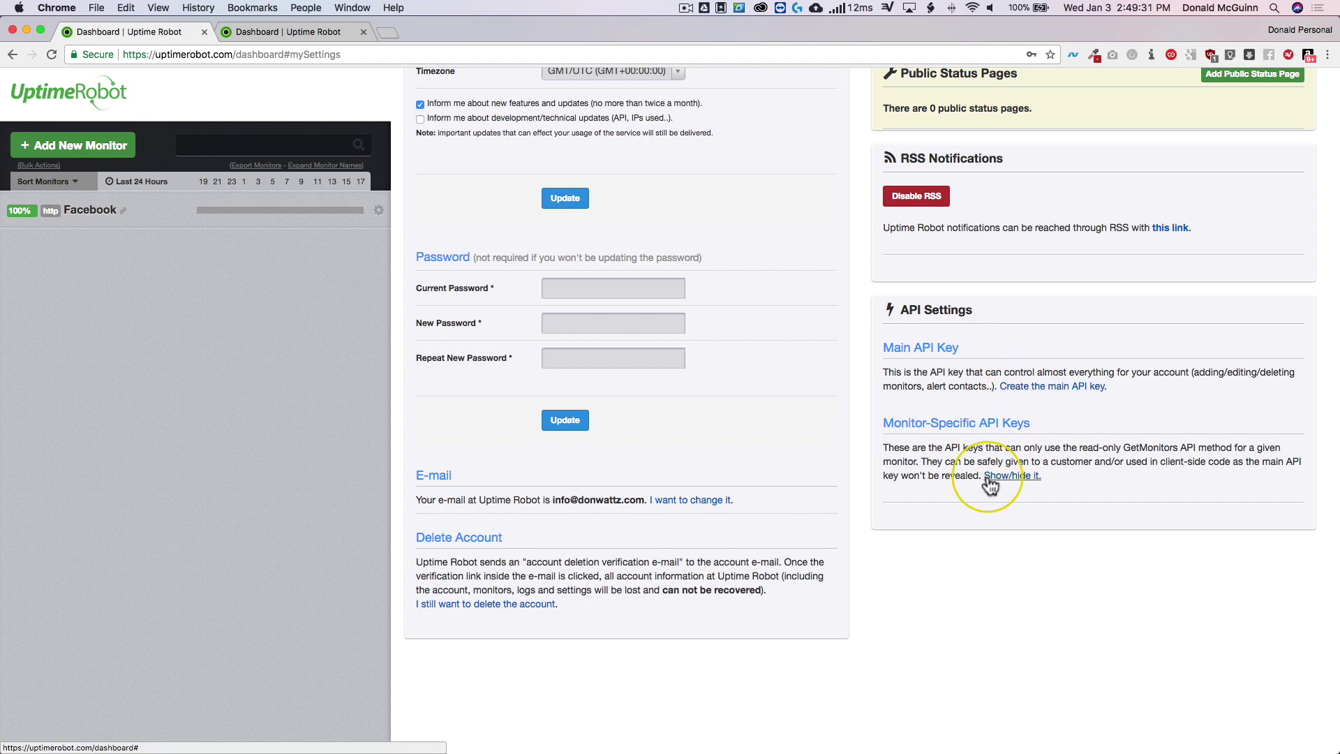
scroll(981, 470, "up", 6)
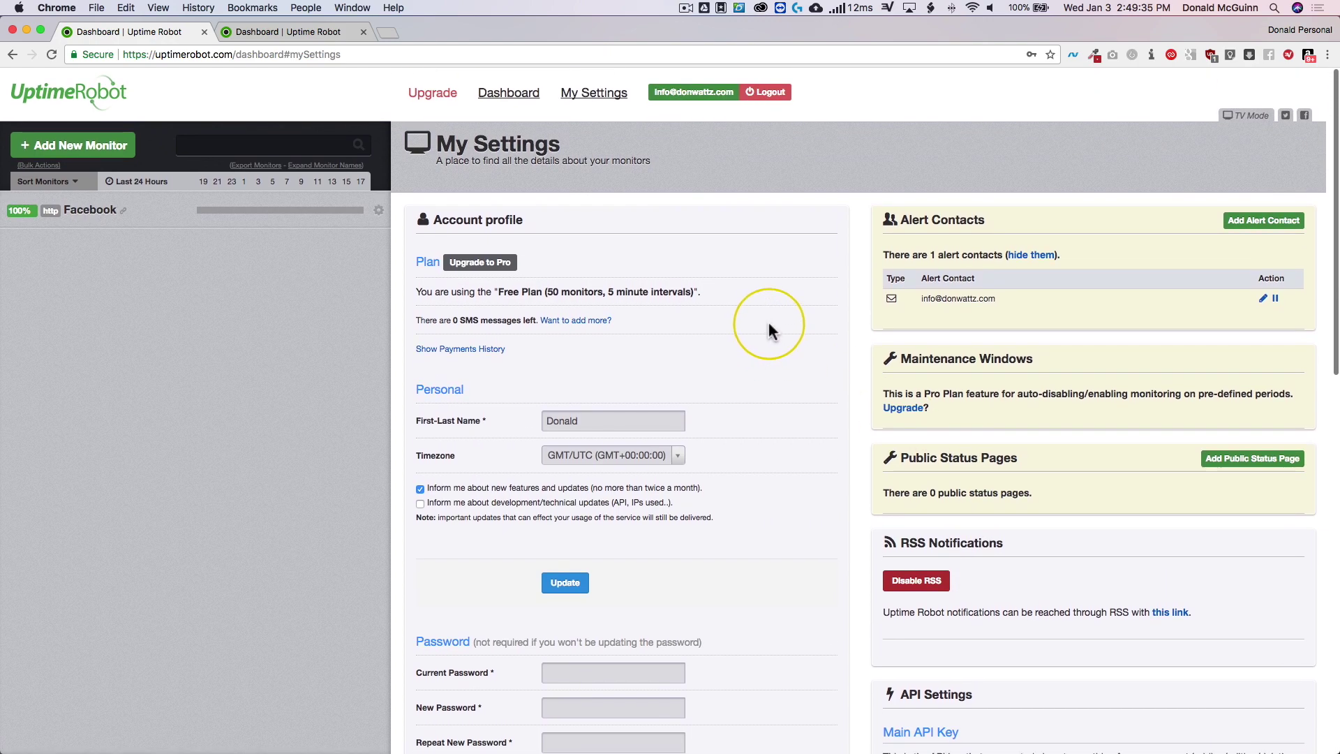
scroll(756, 300, "down", 6)
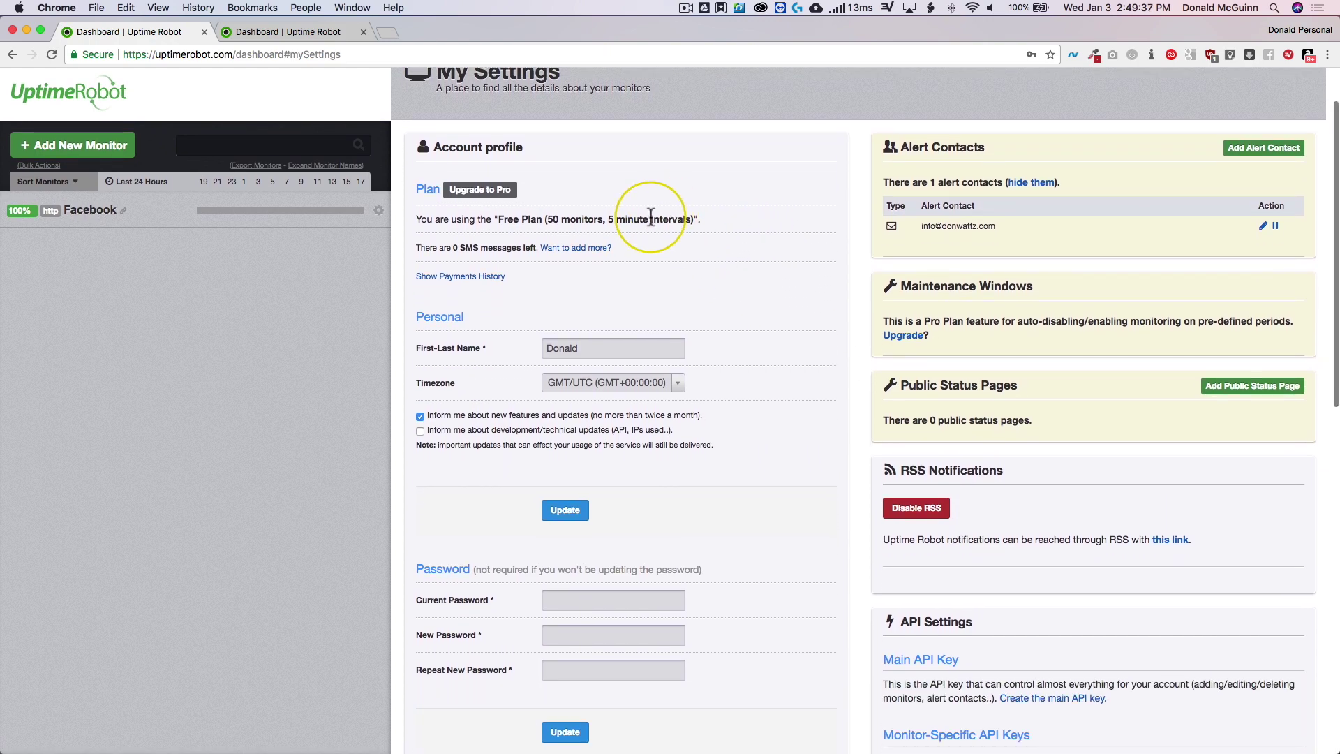
scroll(697, 455, "up", 6)
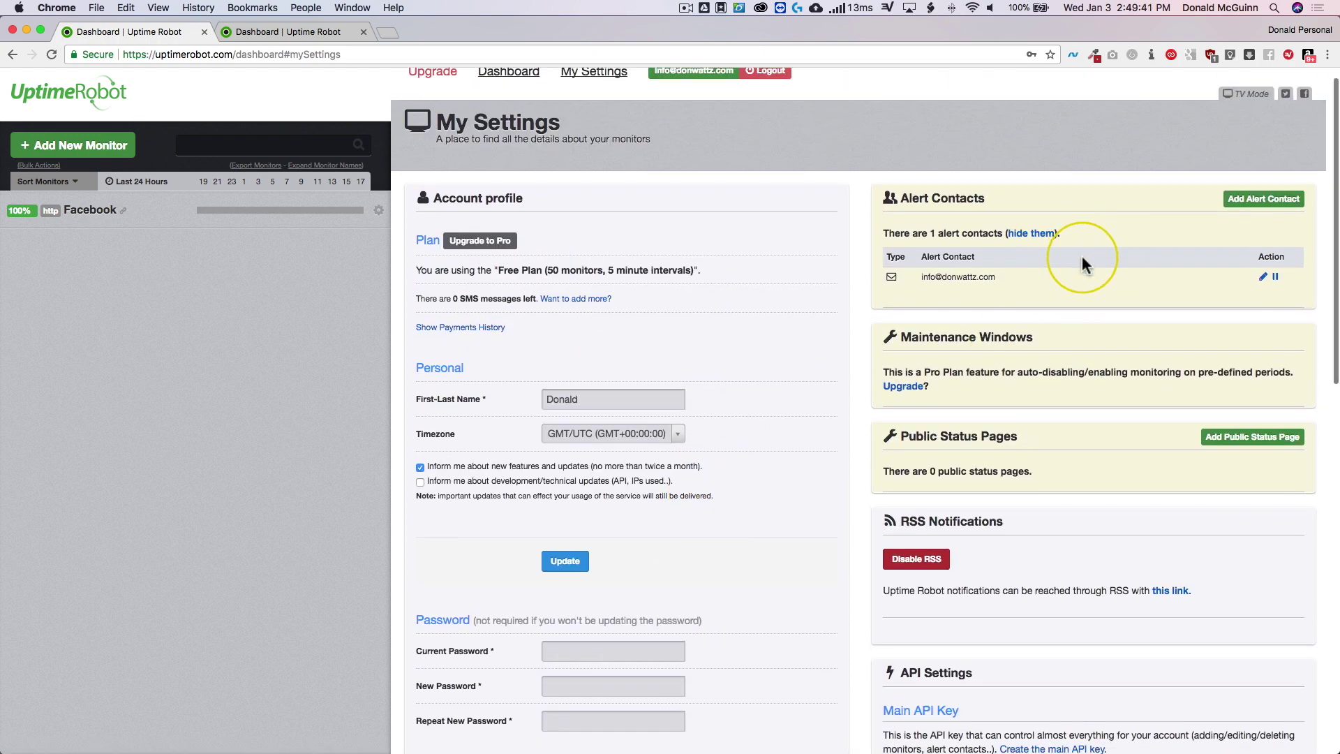
scroll(1081, 256, "down", 3)
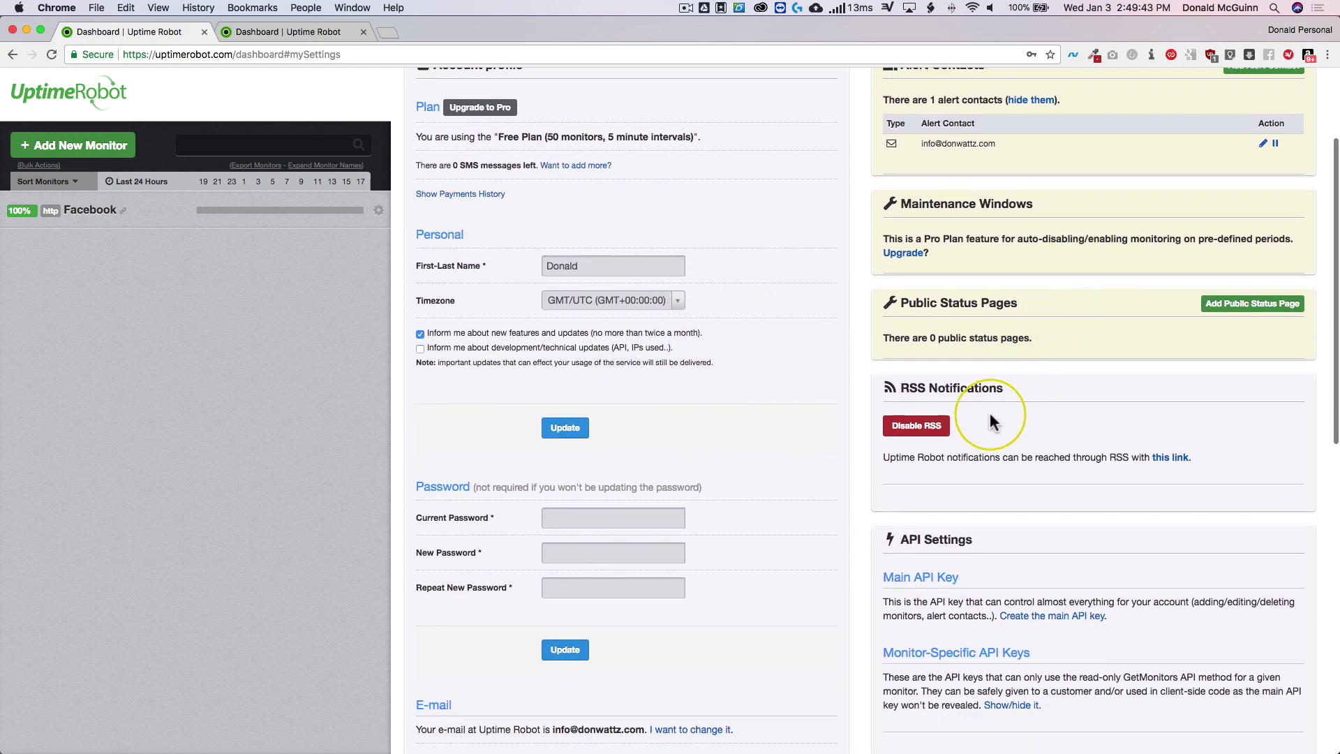
scroll(991, 429, "up", 2)
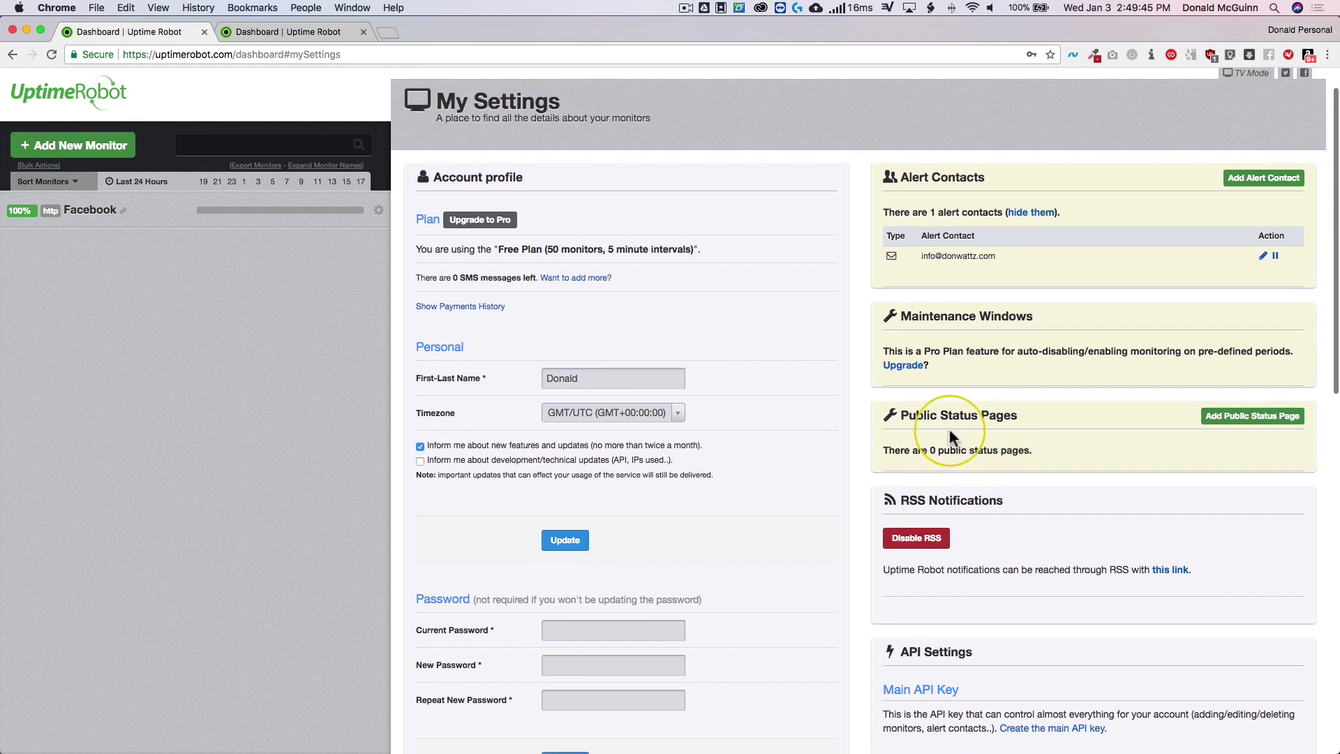
scroll(965, 425, "down", 1)
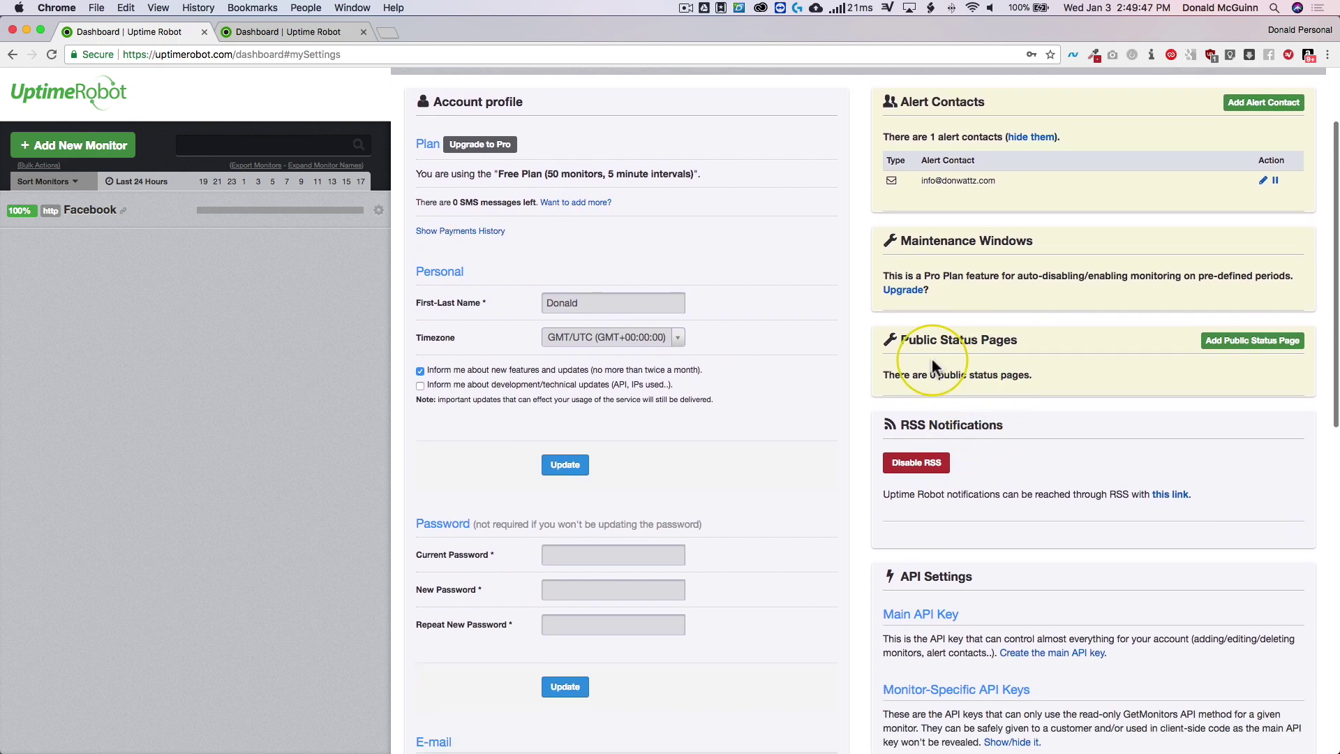
- Start a new public status page for selected monitors, named Facebook
left_click(1248, 342)
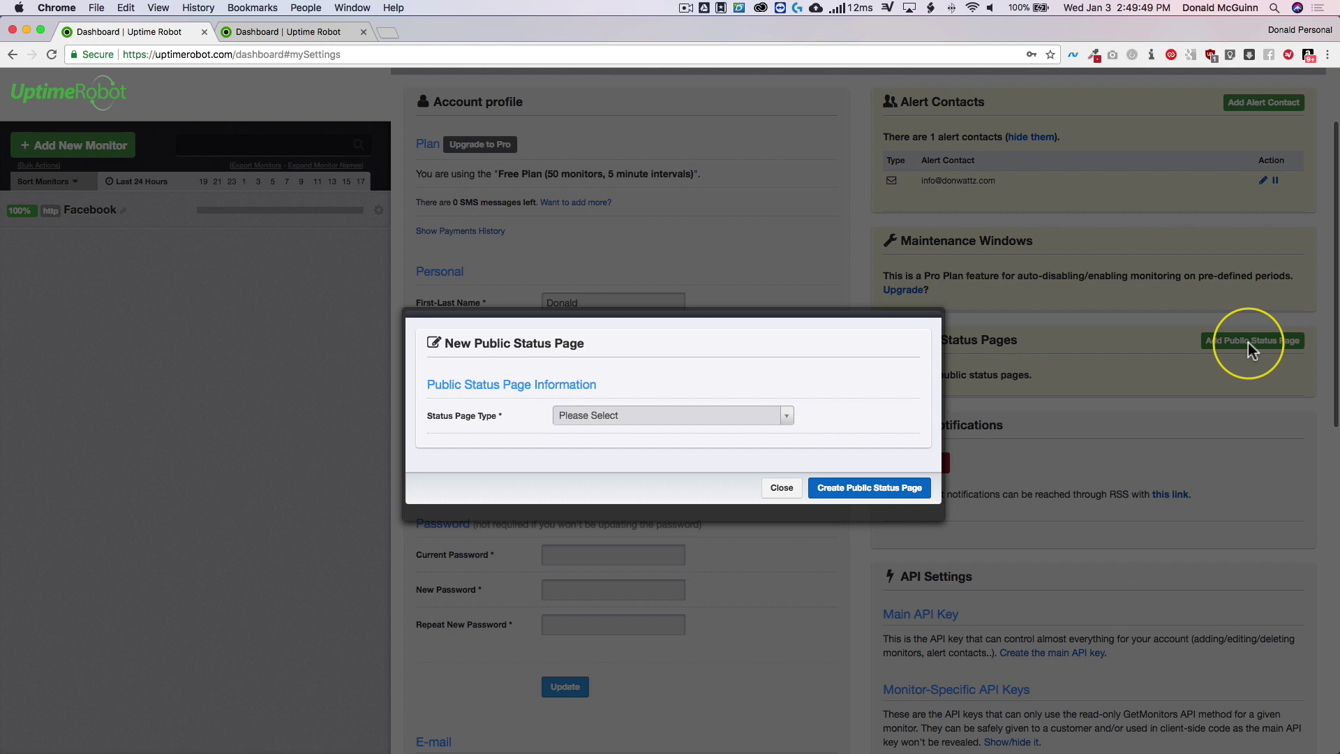
left_click(593, 417)
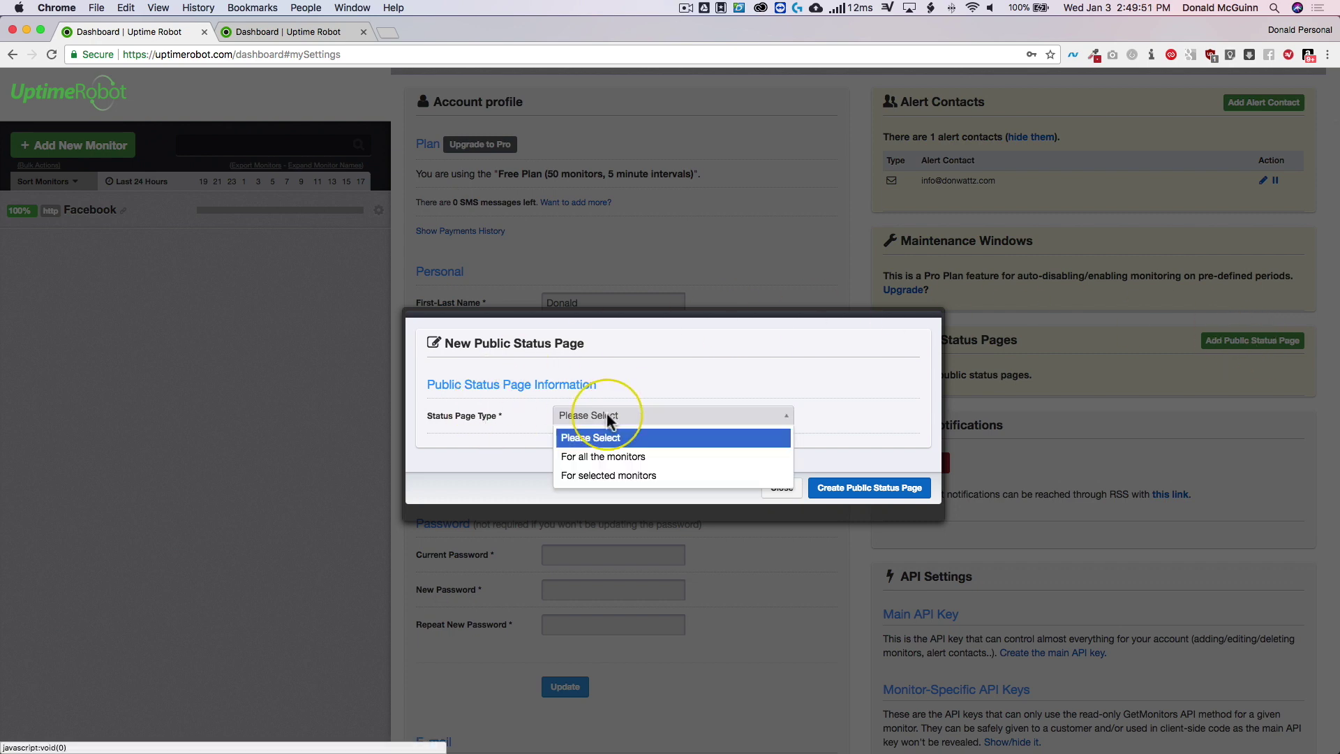
left_click(594, 456)
left_click(582, 453)
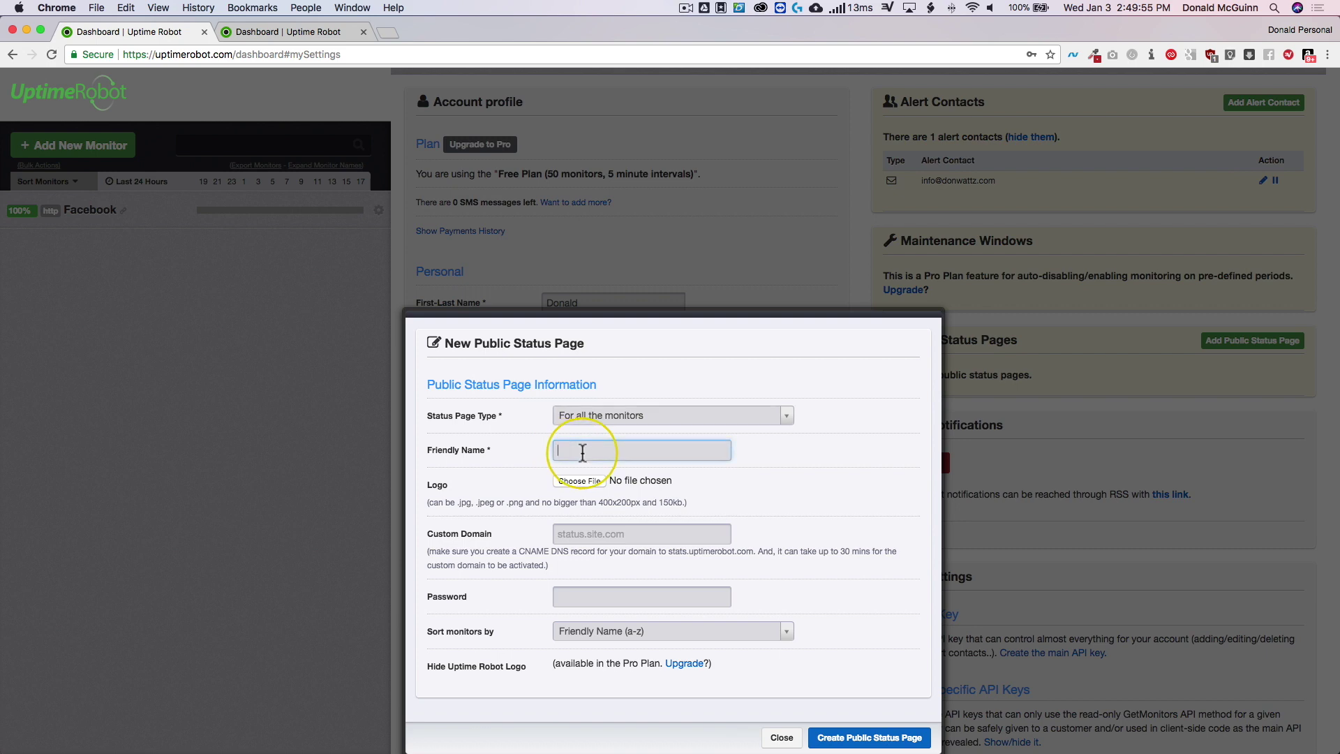
left_click(586, 419)
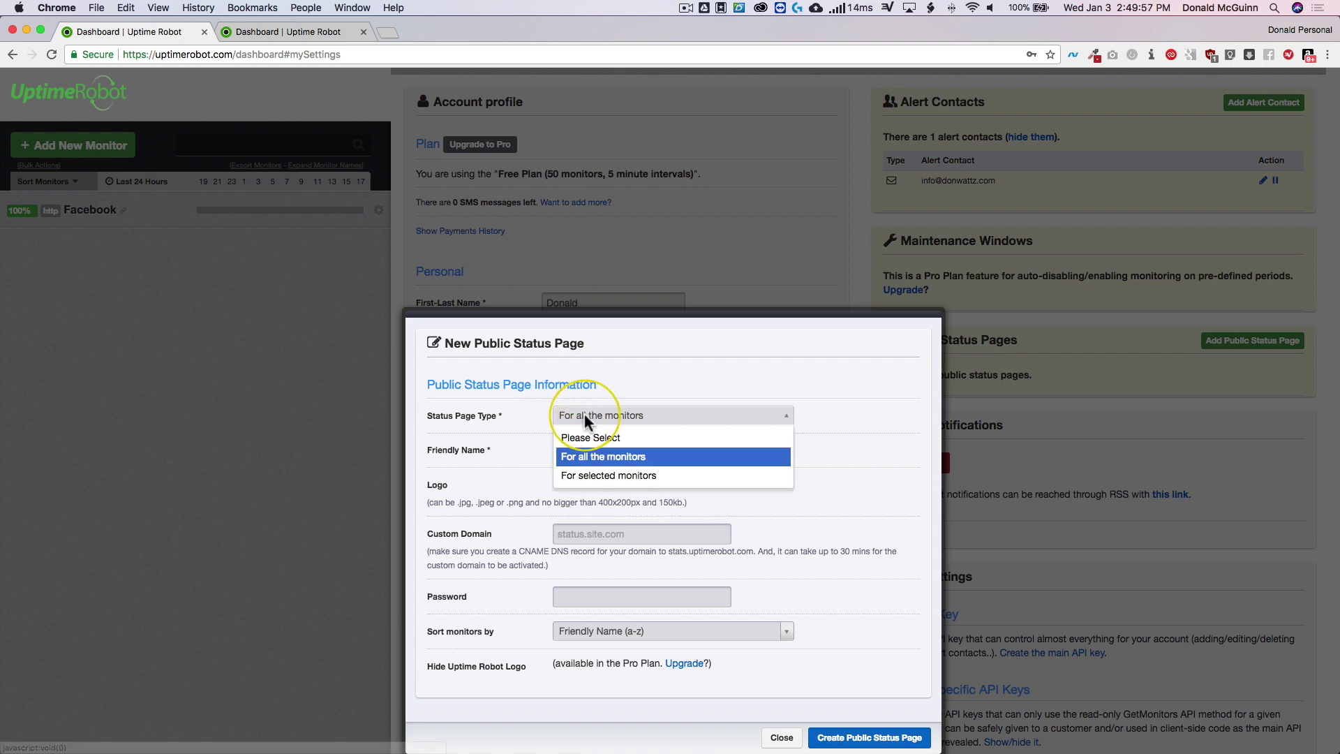
left_click(585, 473)
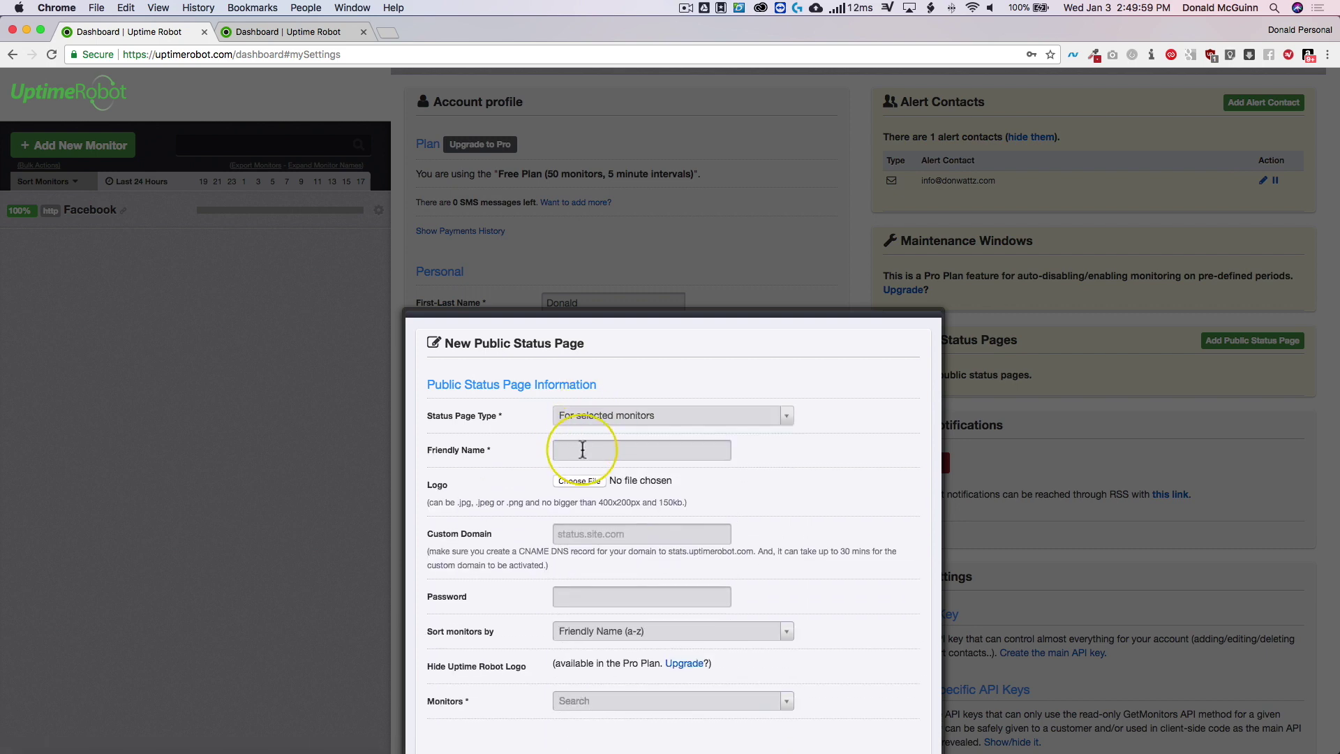
left_click(582, 450)
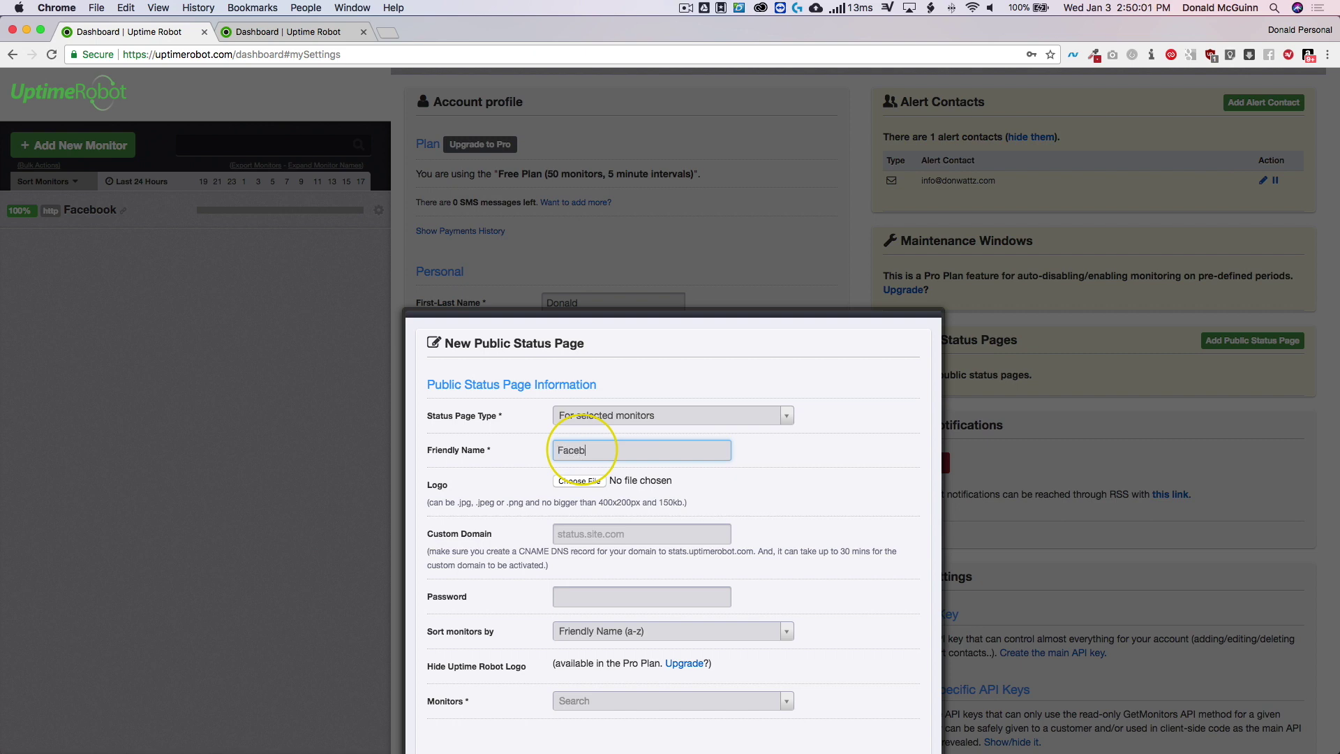
left_click(802, 494)
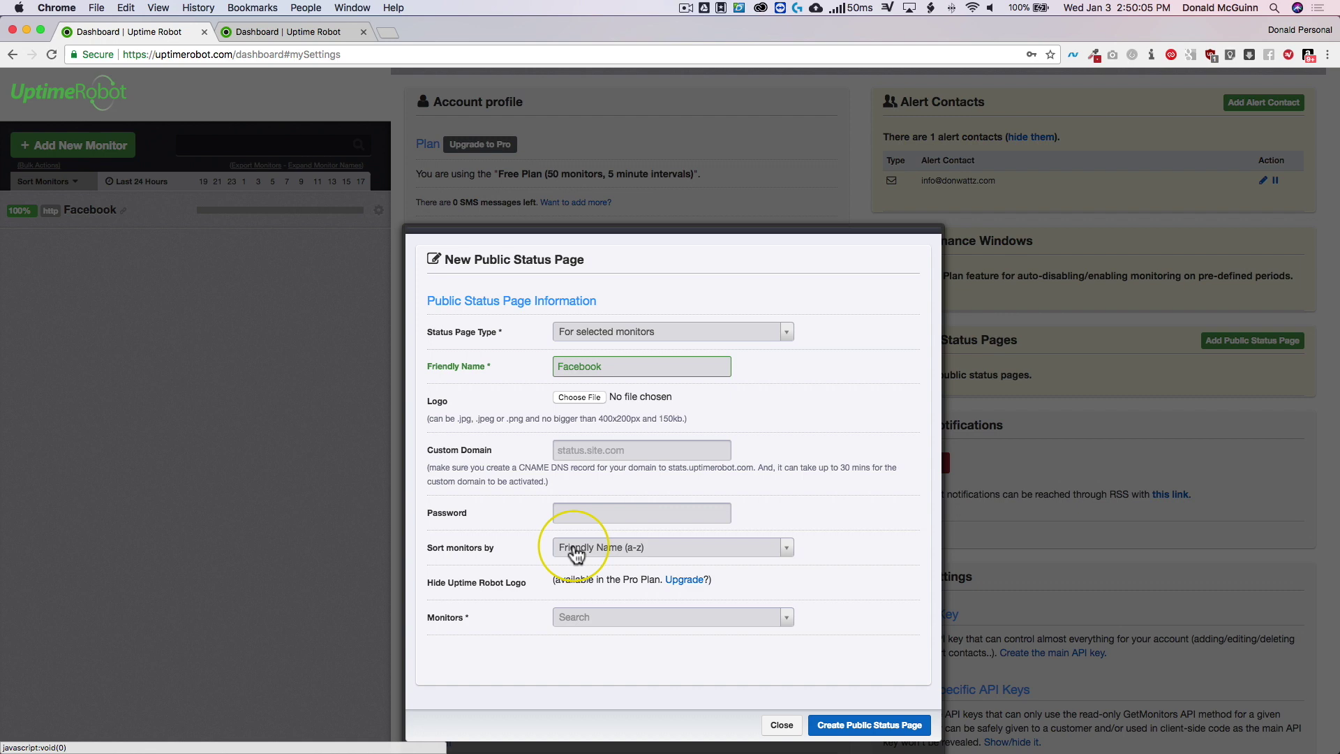
- Add the Facebook monitor, clear the autofilled custom domain and password, and create the page
left_click(577, 553)
left_click(520, 561)
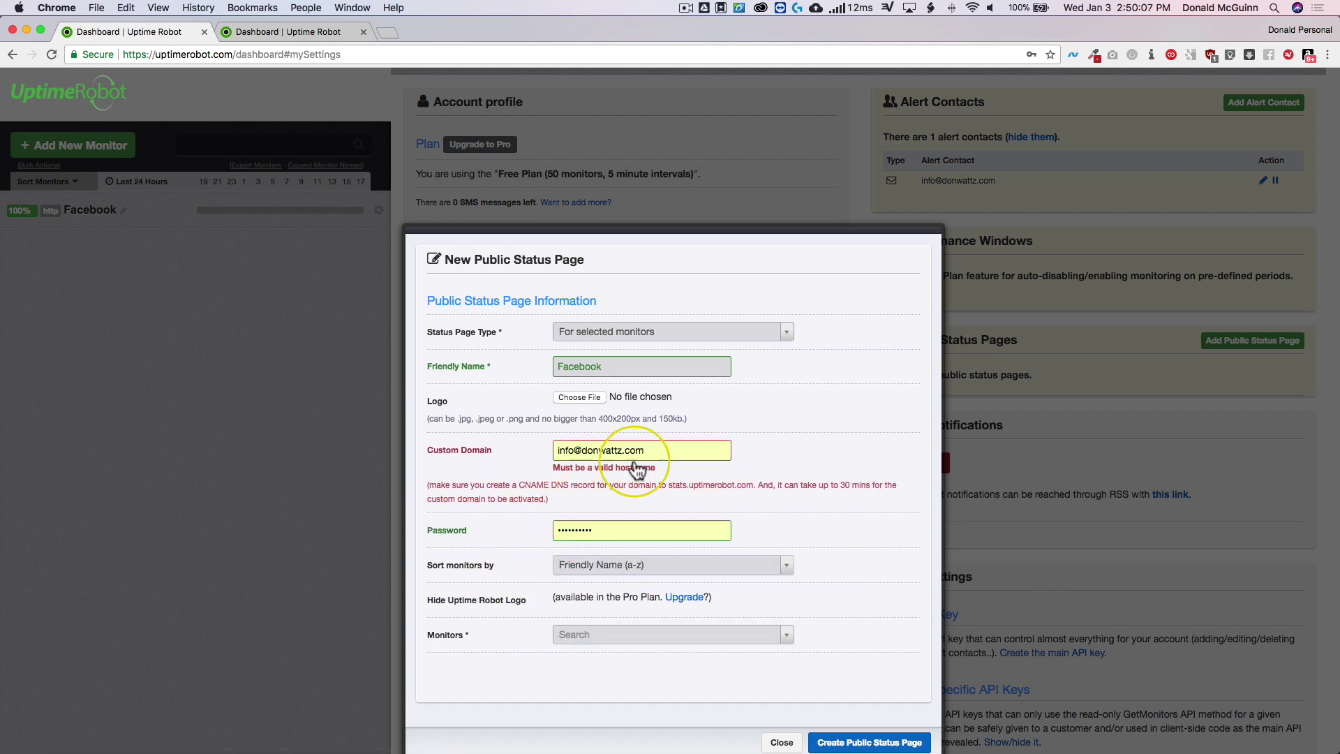
left_click(500, 450)
key("BackSpace")
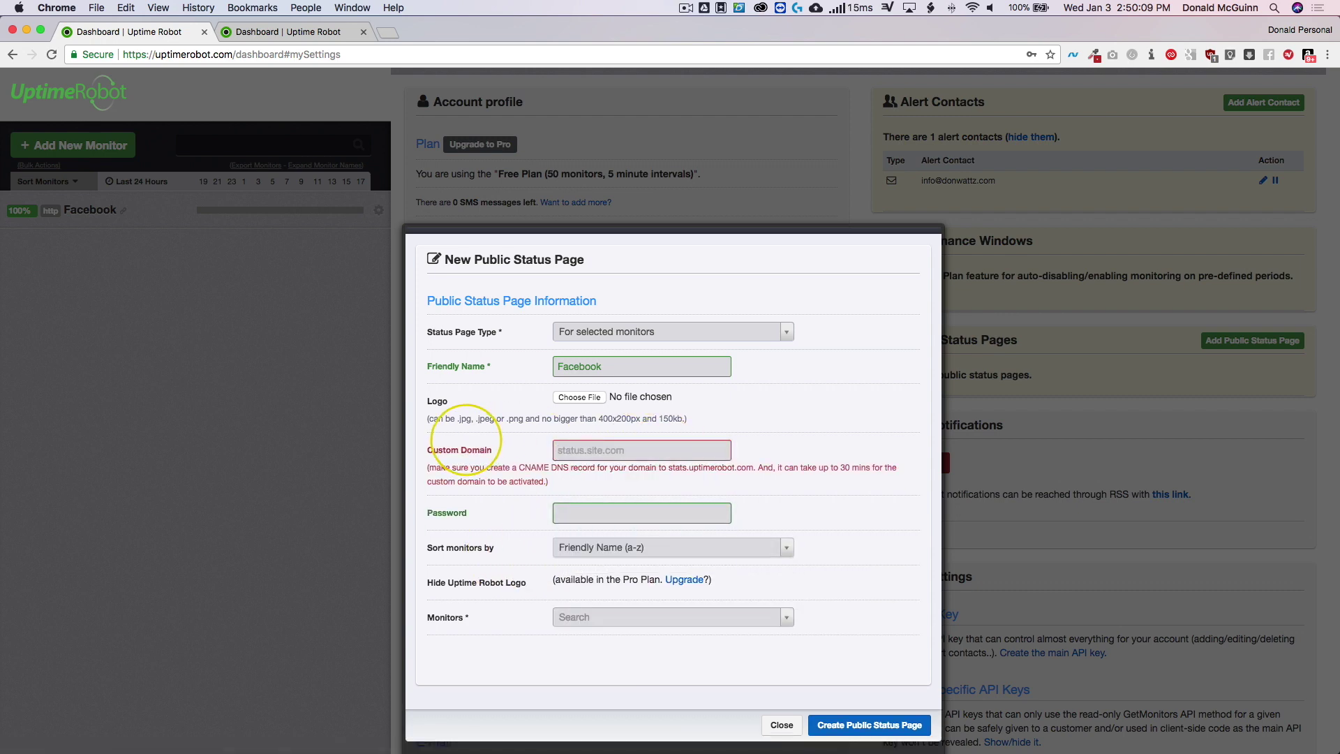
left_click(583, 619)
left_click(576, 666)
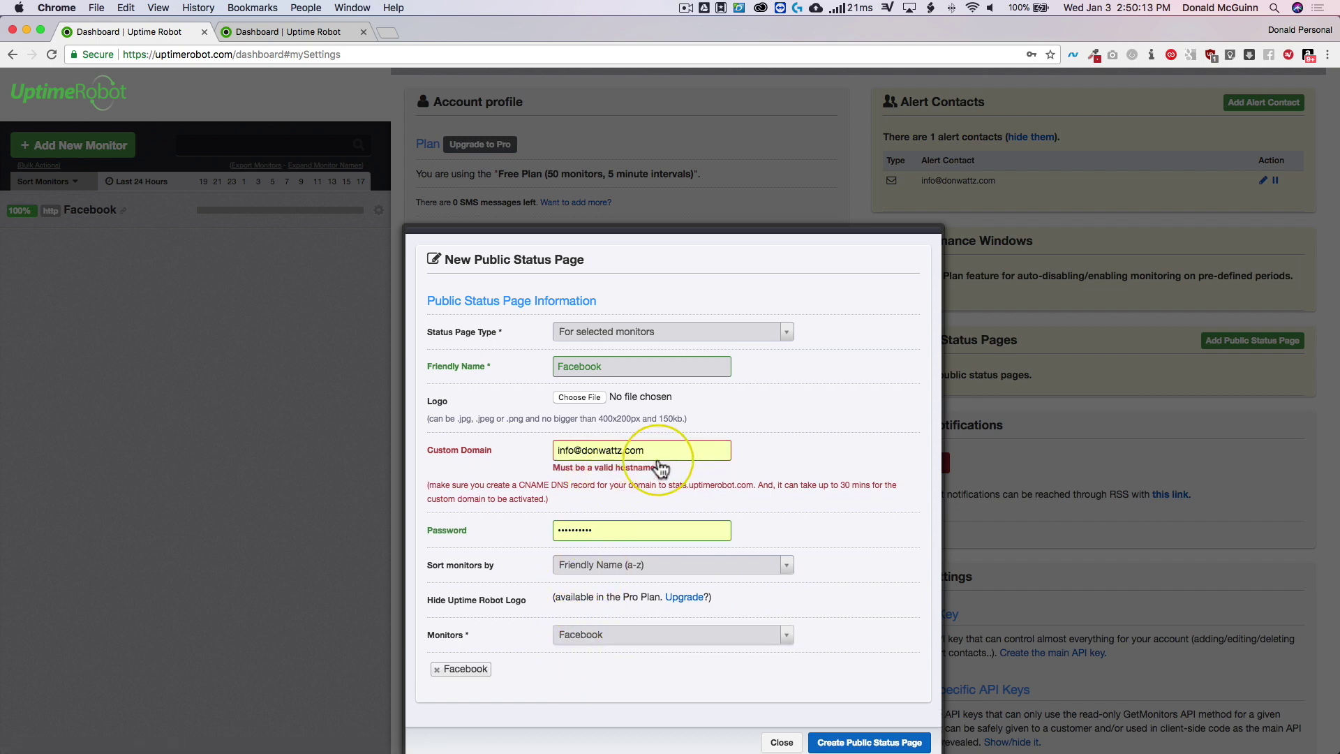
left_click(518, 451)
key("BackSpace")
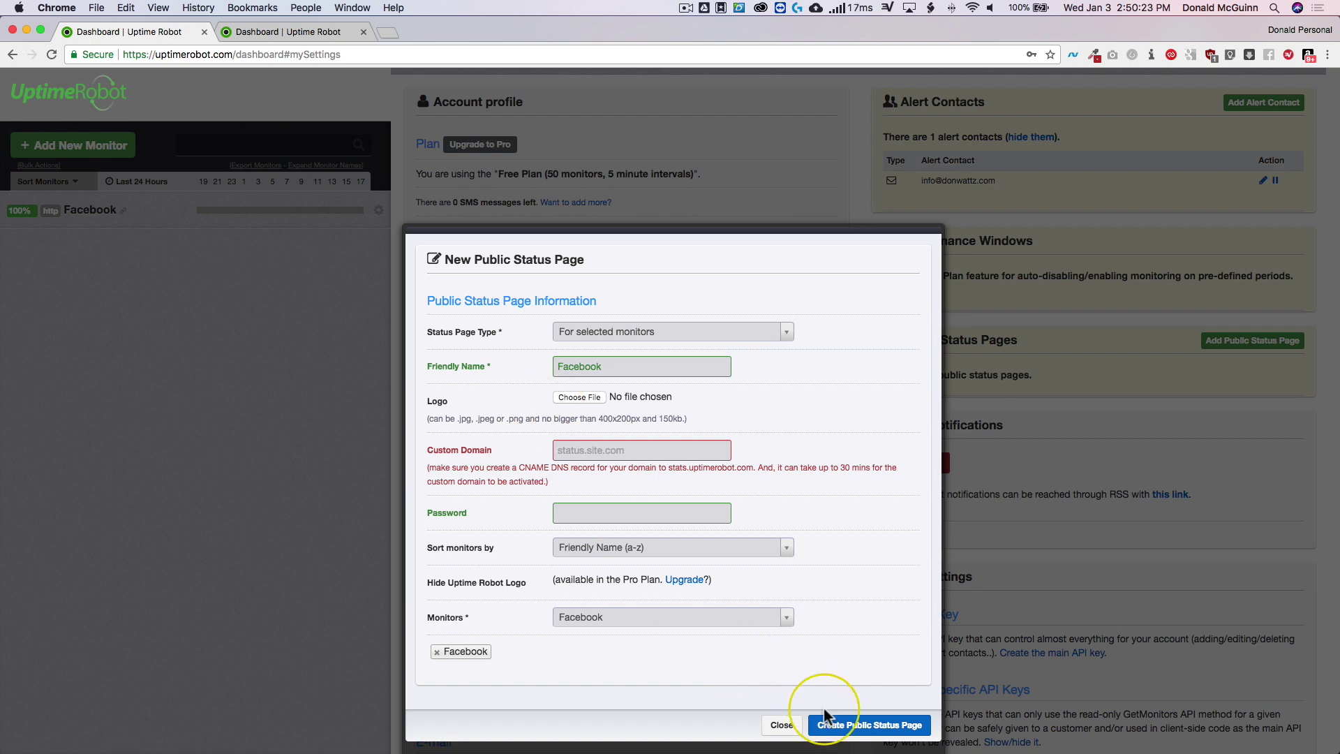
left_click(865, 726)
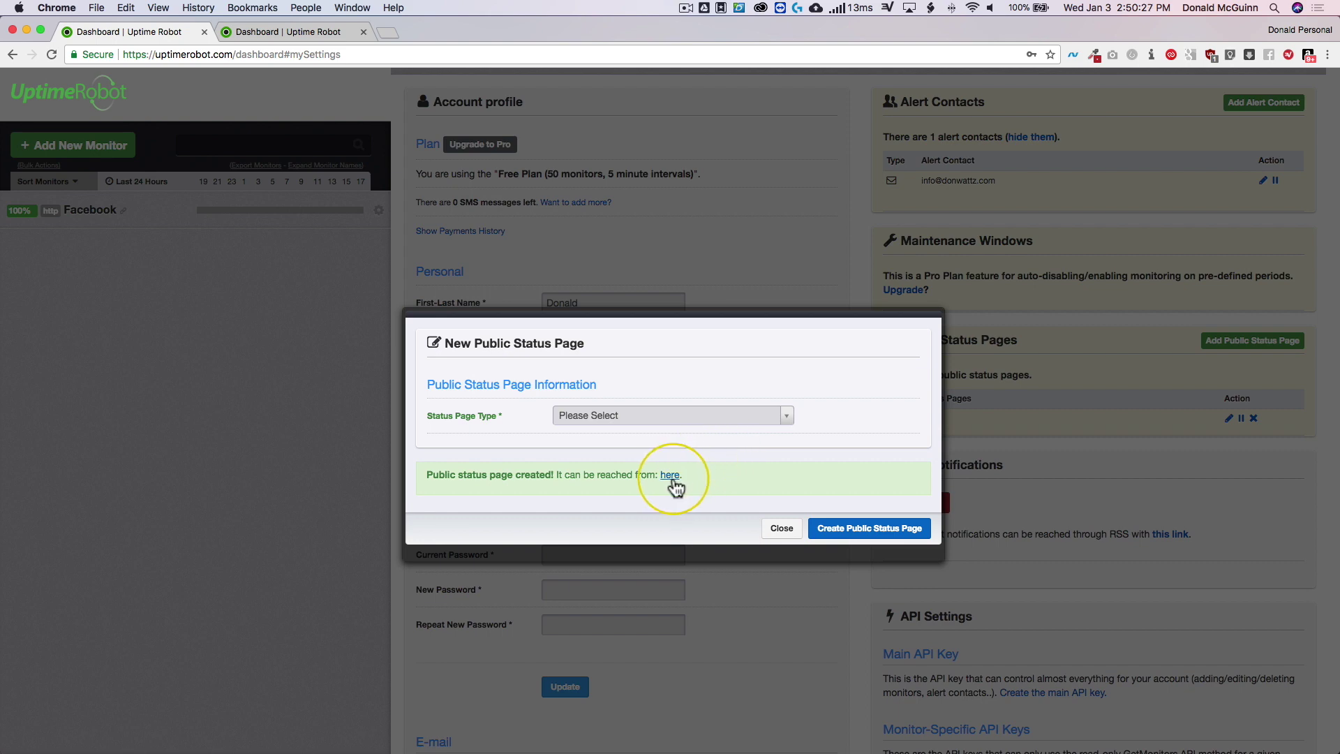
- View the live Facebook status page at 100% uptime, inspect its URL code, then return to My Settings
left_click(669, 477)
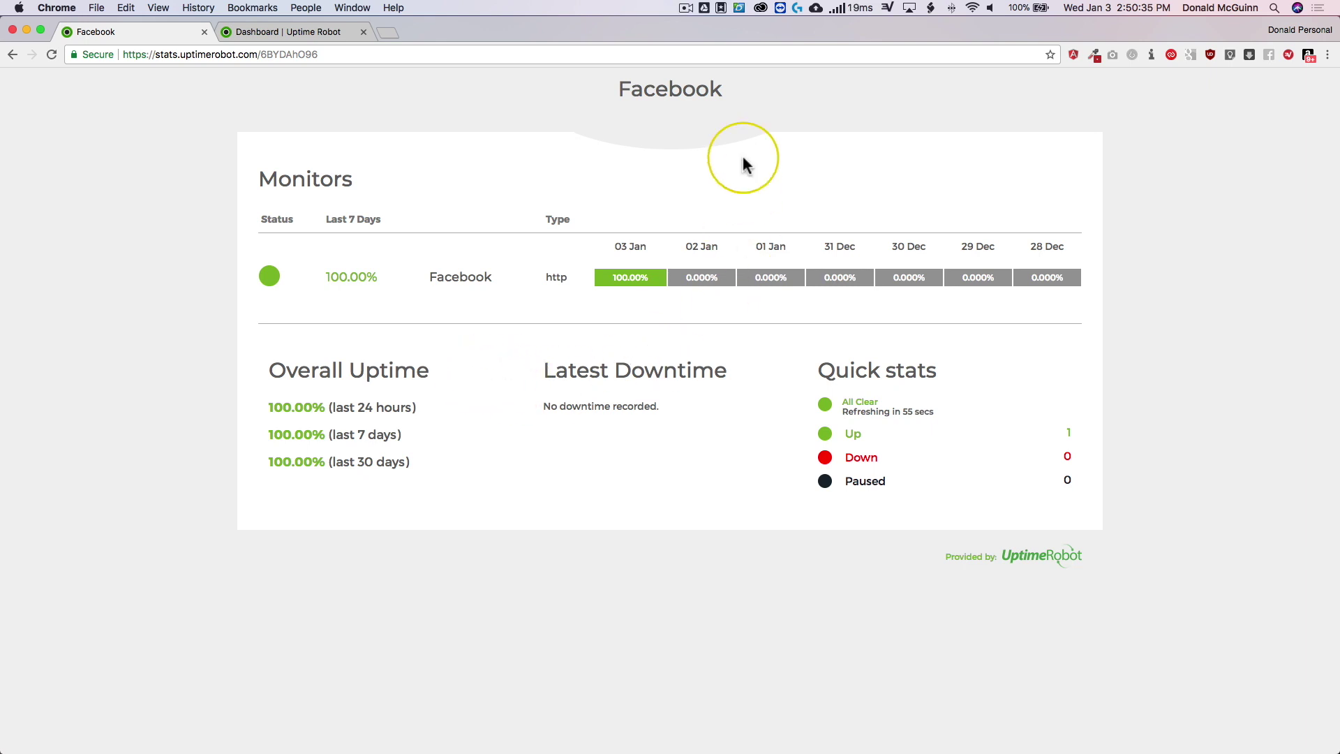
left_click_drag(648, 91, 726, 90)
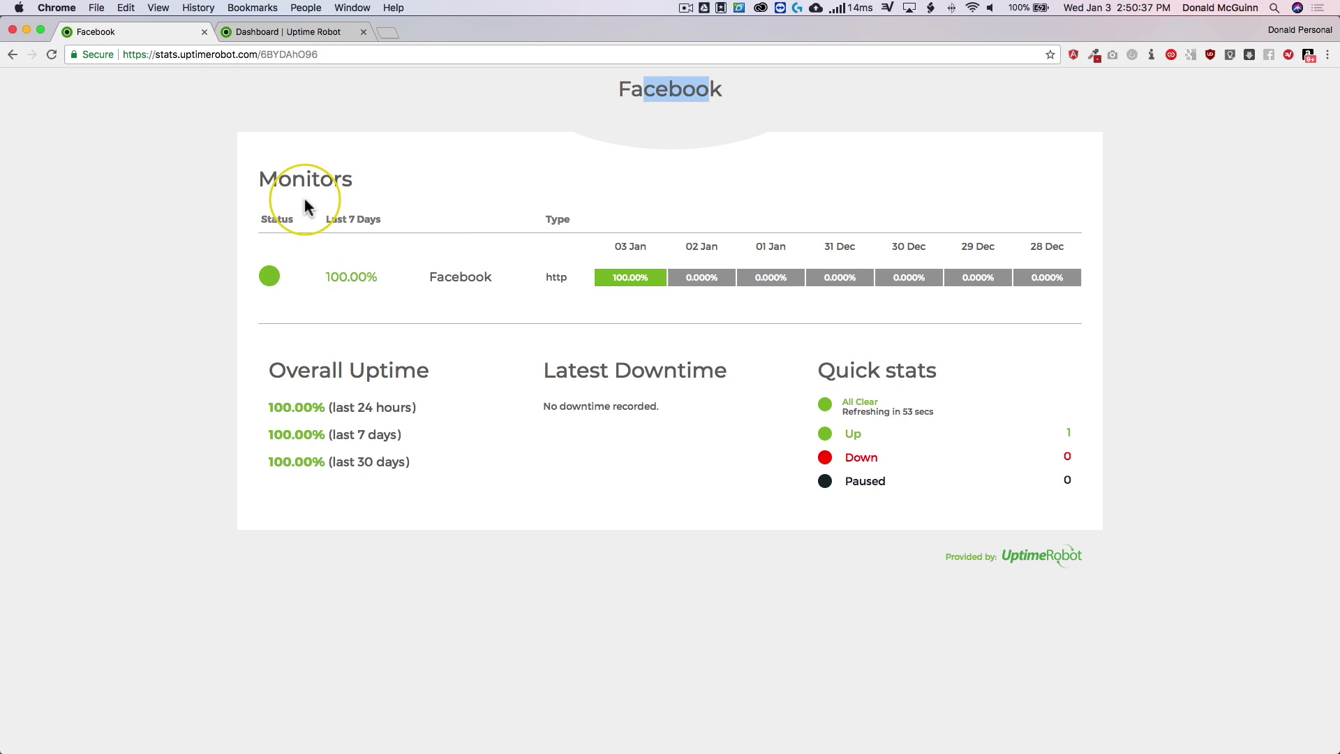
left_click(259, 193)
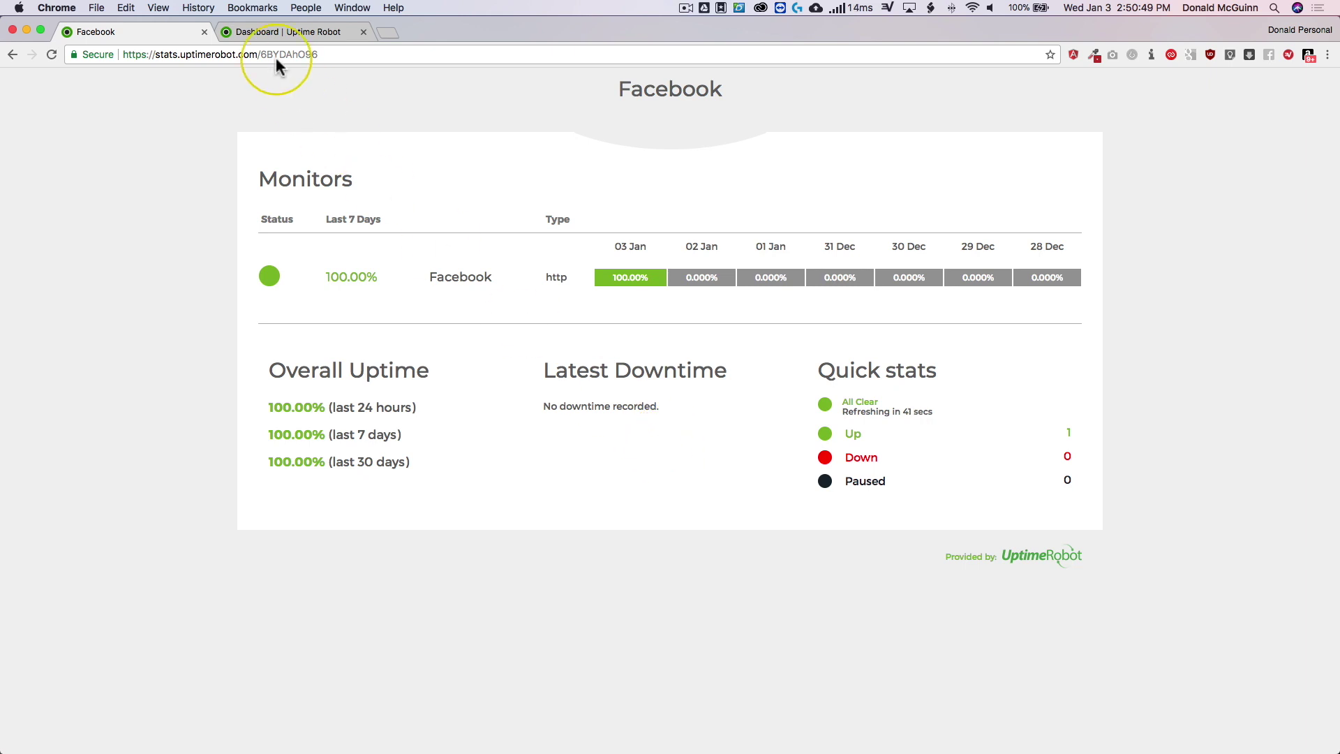
left_click_drag(338, 53, 120, 55)
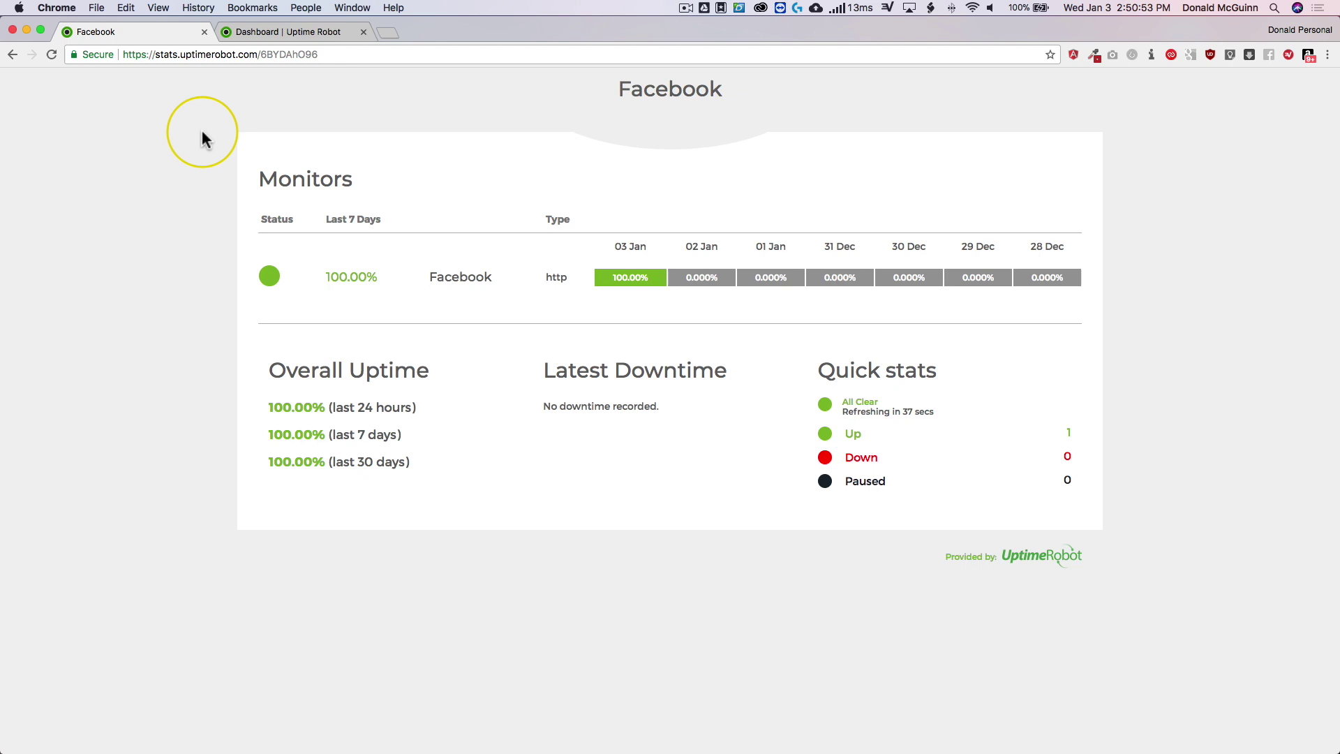
double_click(294, 55)
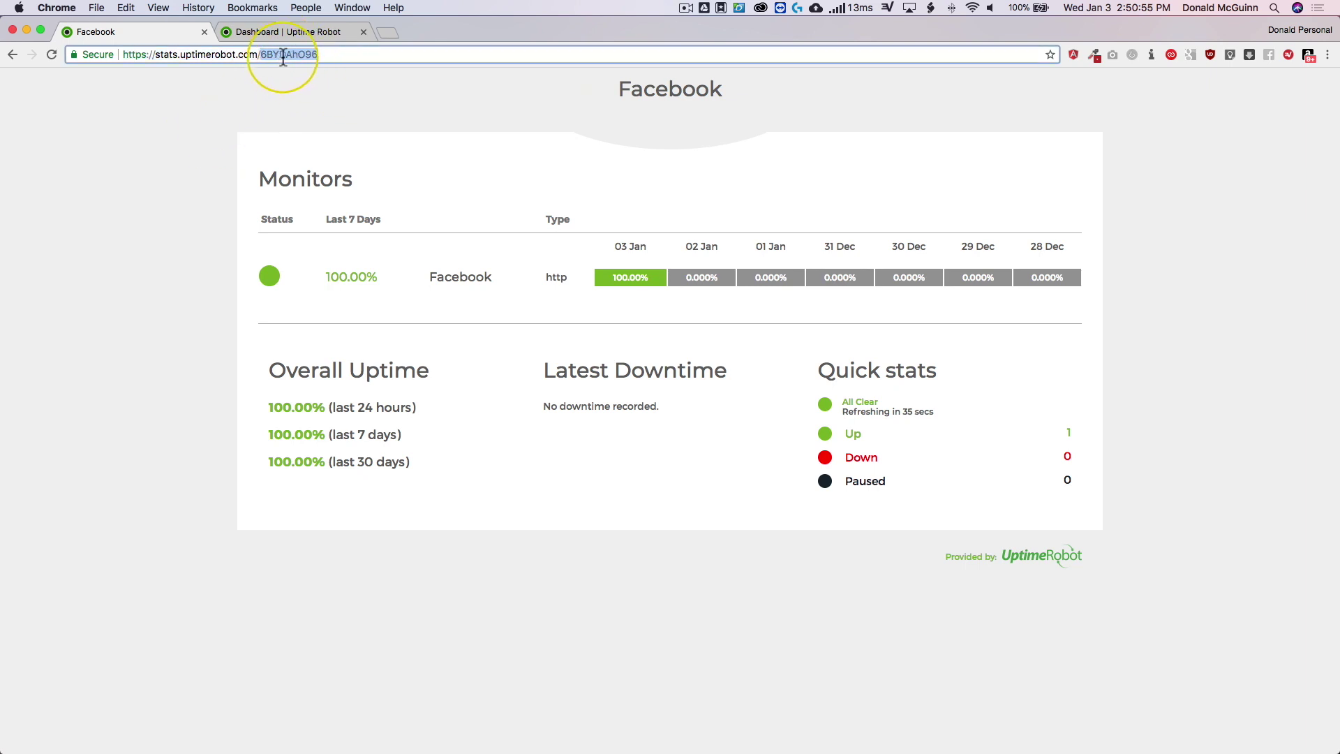
left_click(260, 81)
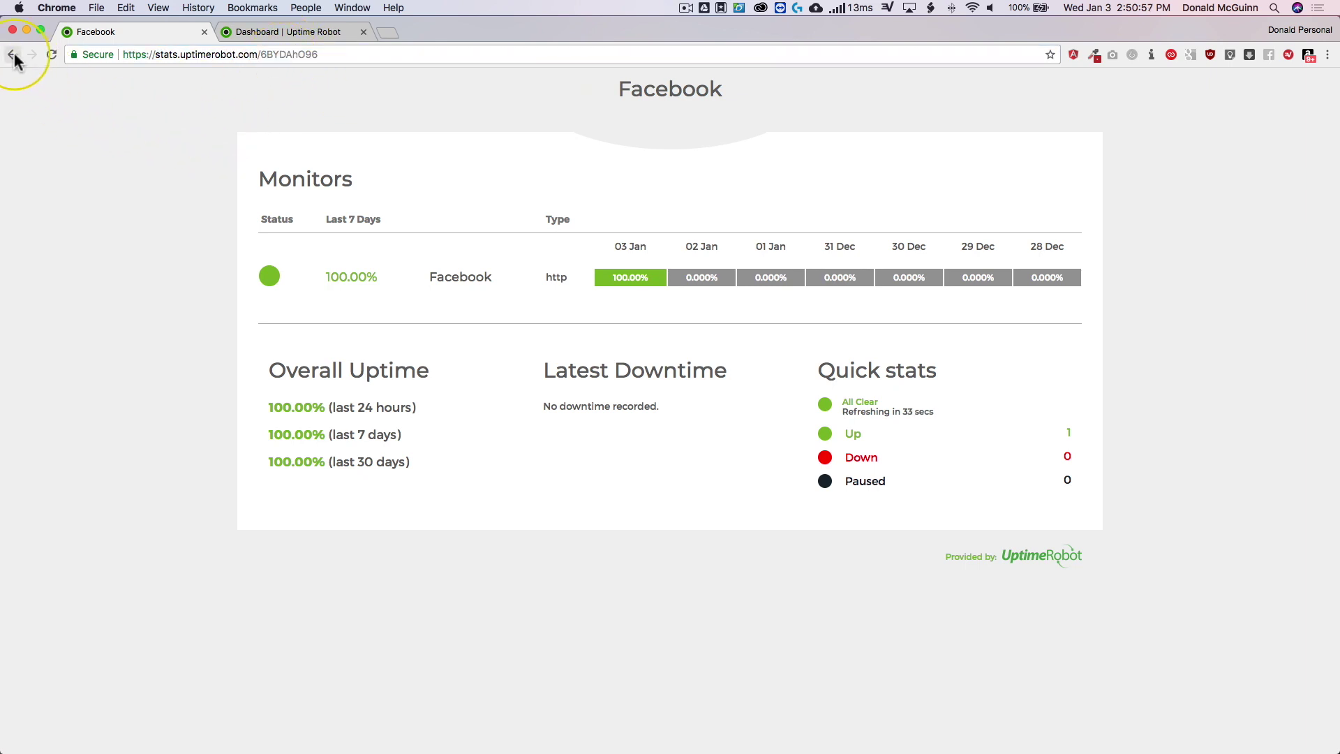
left_click(12, 55)
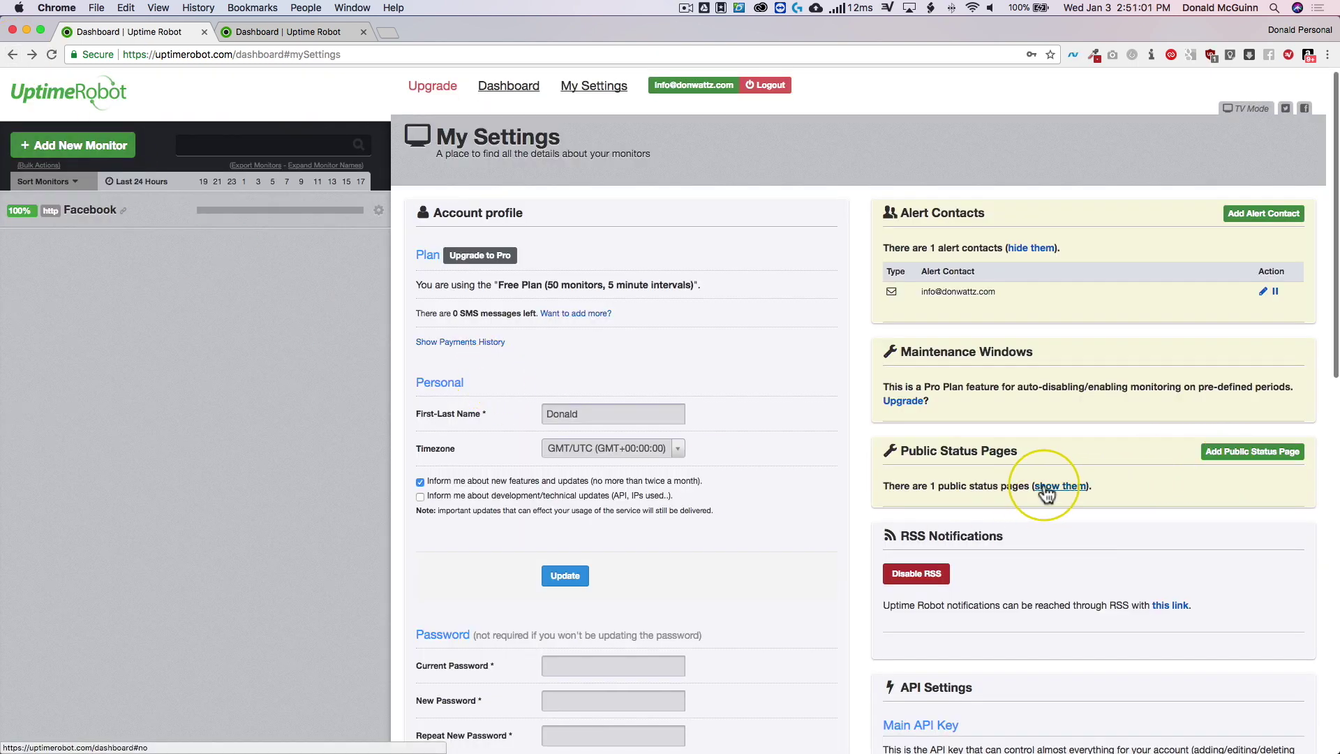
- List the public status pages, open the Facebook page's settings and clear the autofilled custom domain
left_click(1047, 486)
scroll(1047, 492, "down", 2)
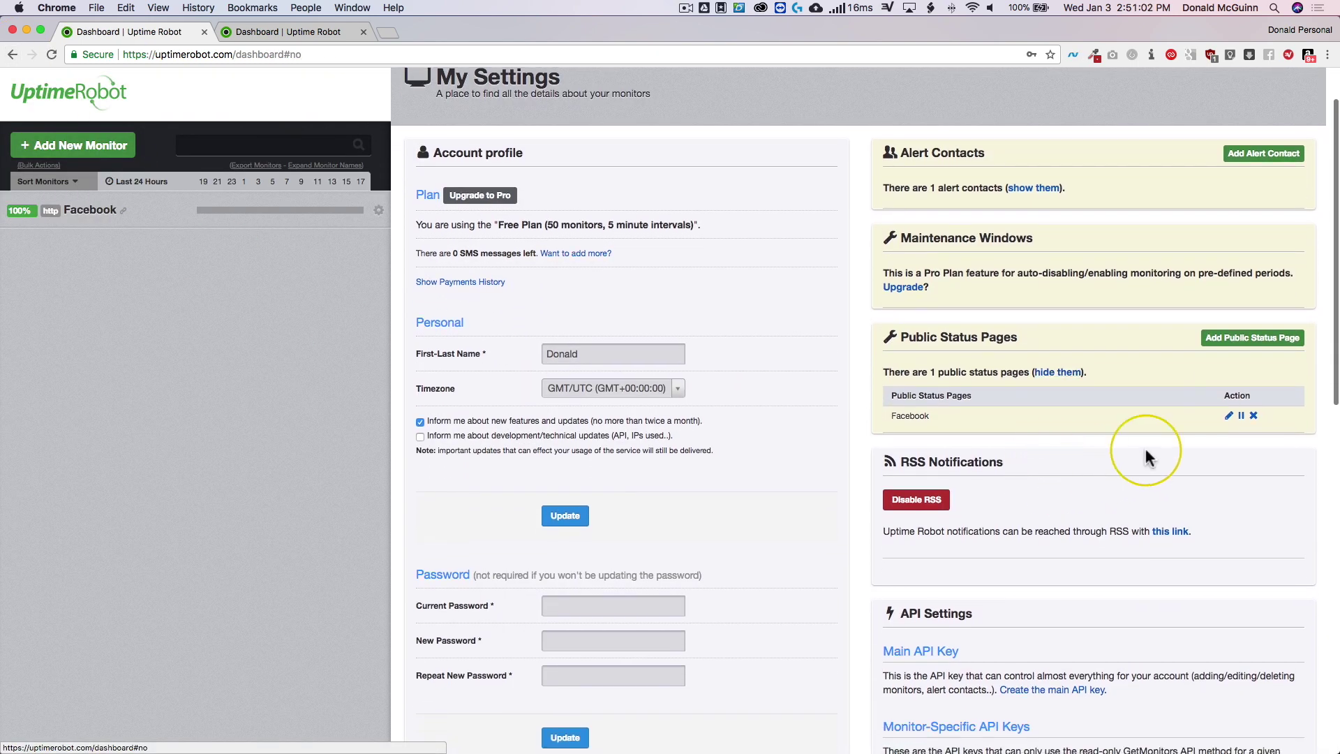
left_click(1229, 416)
left_click(607, 335)
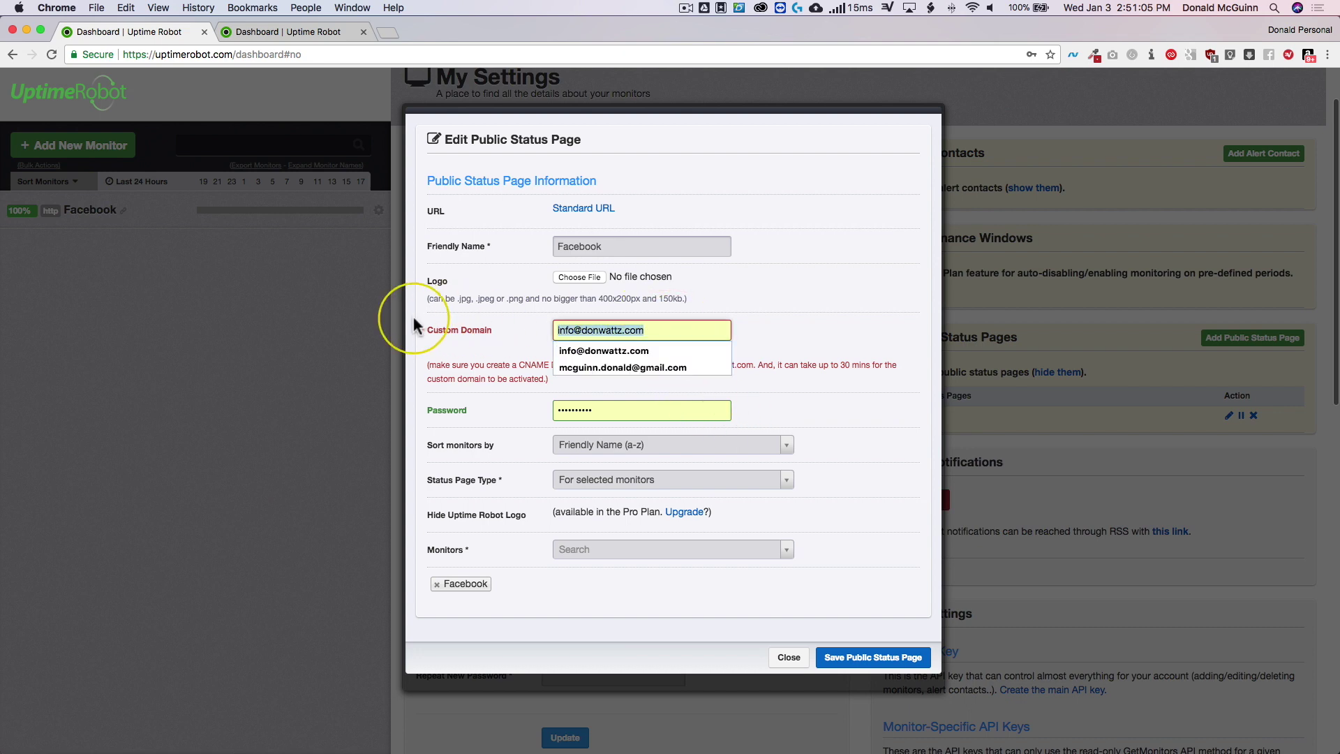
key("super+a")
key("BackSpace")
key("Tab")
- Enter status.domain.com as the custom domain and correct its mistyped subdomain letters
left_click(648, 330)
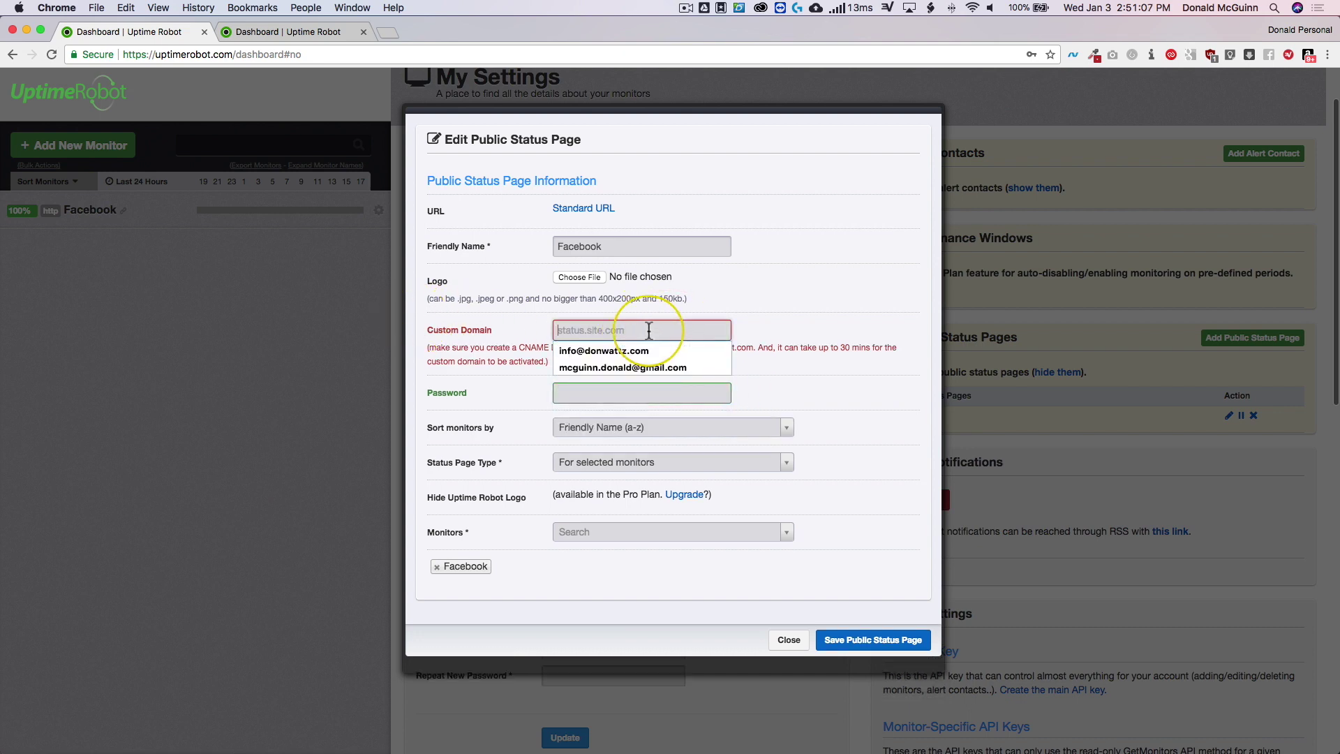
type("status")
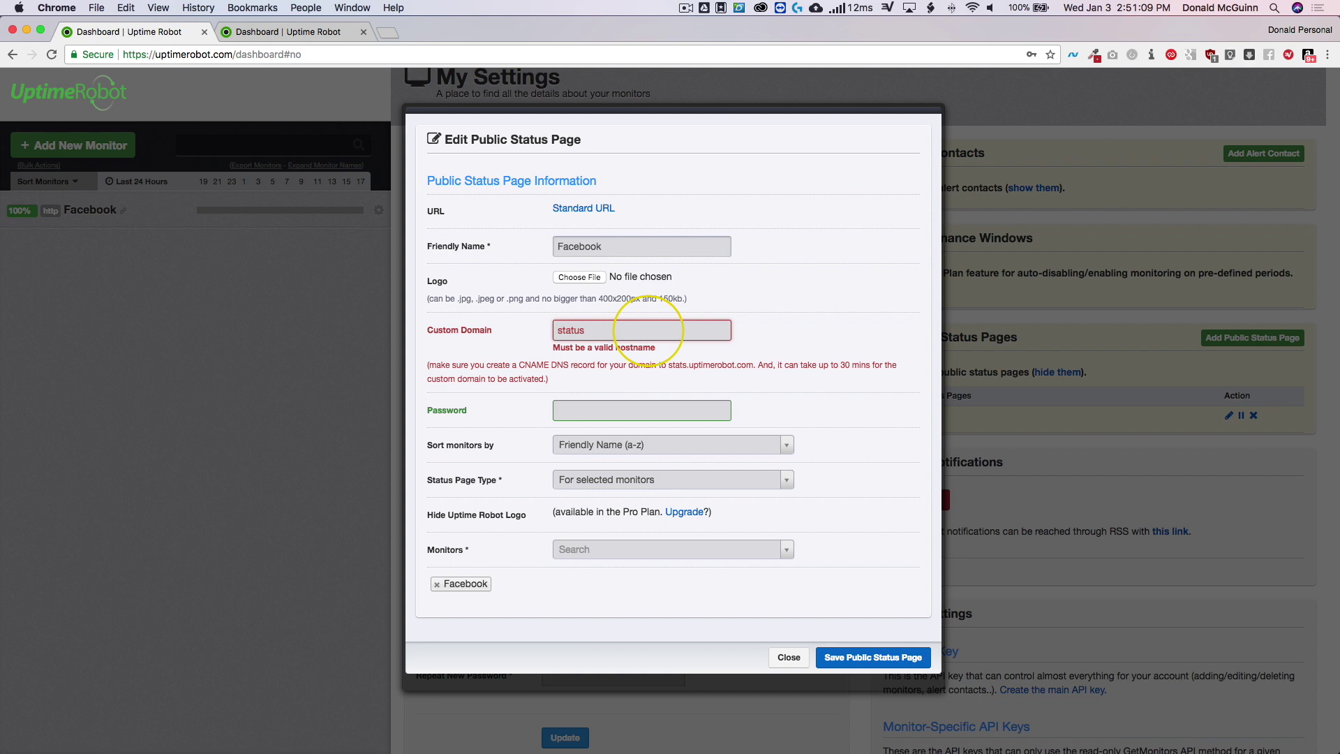
type(".domain.com")
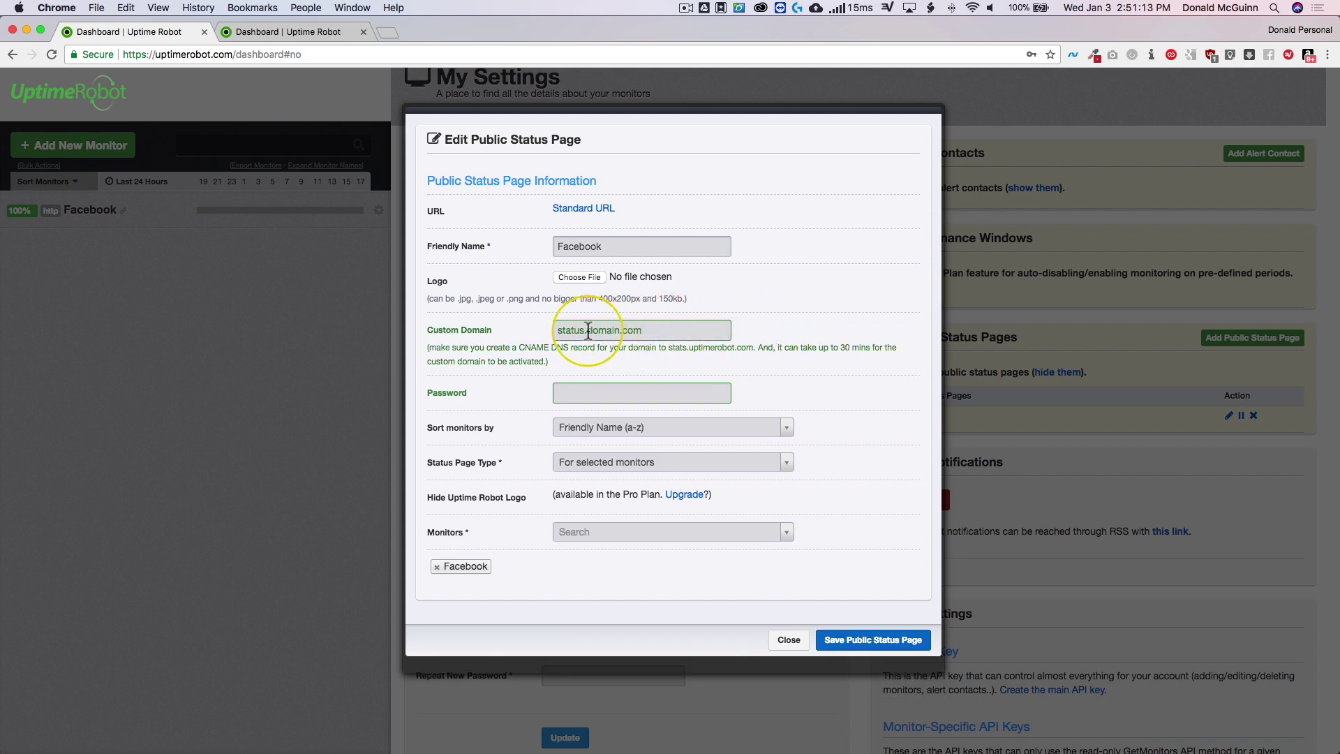
left_click_drag(588, 331, 650, 330)
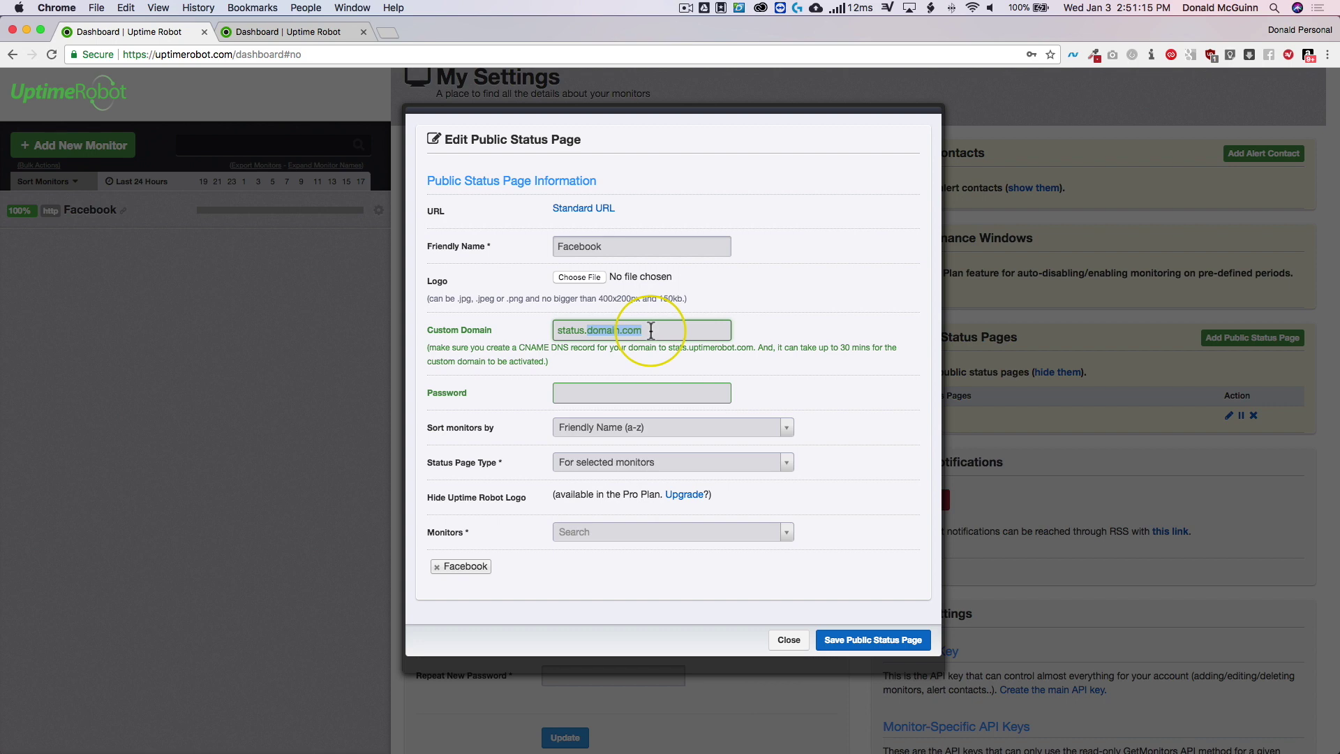
left_click(744, 321)
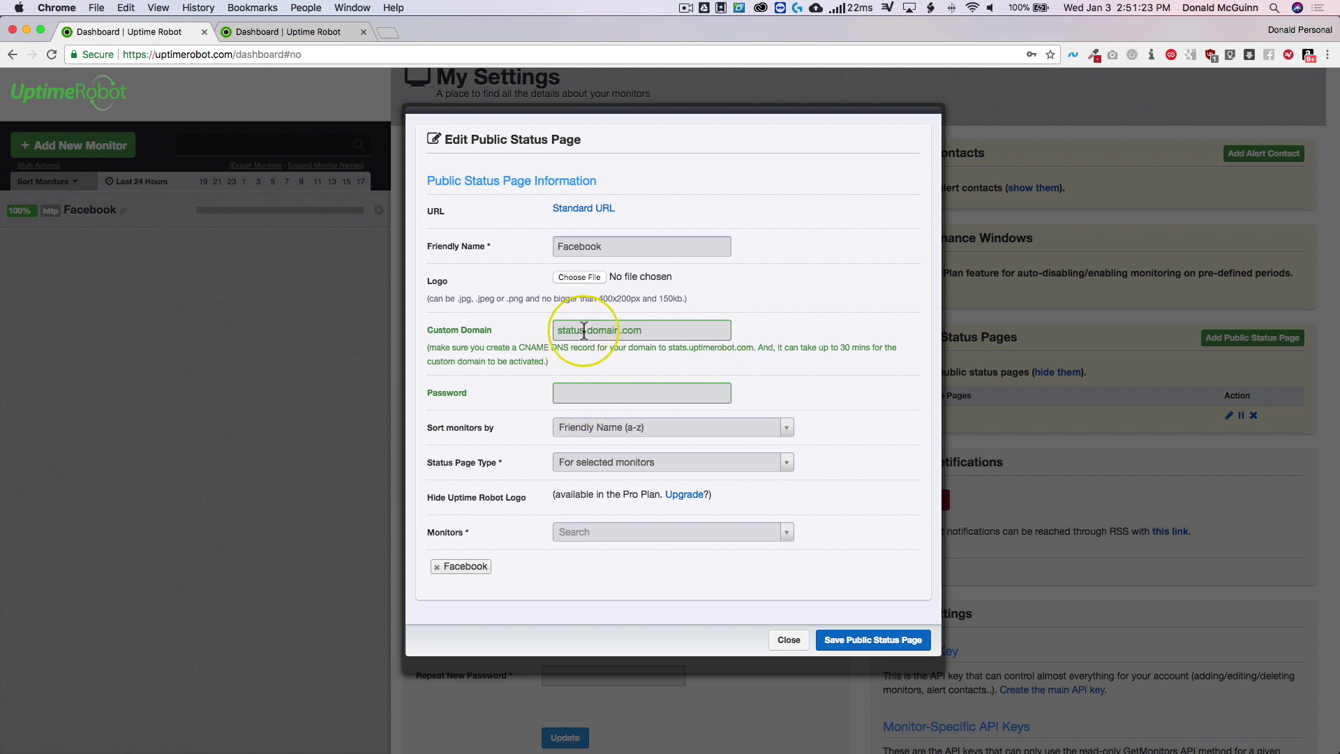
left_click_drag(584, 330, 541, 336)
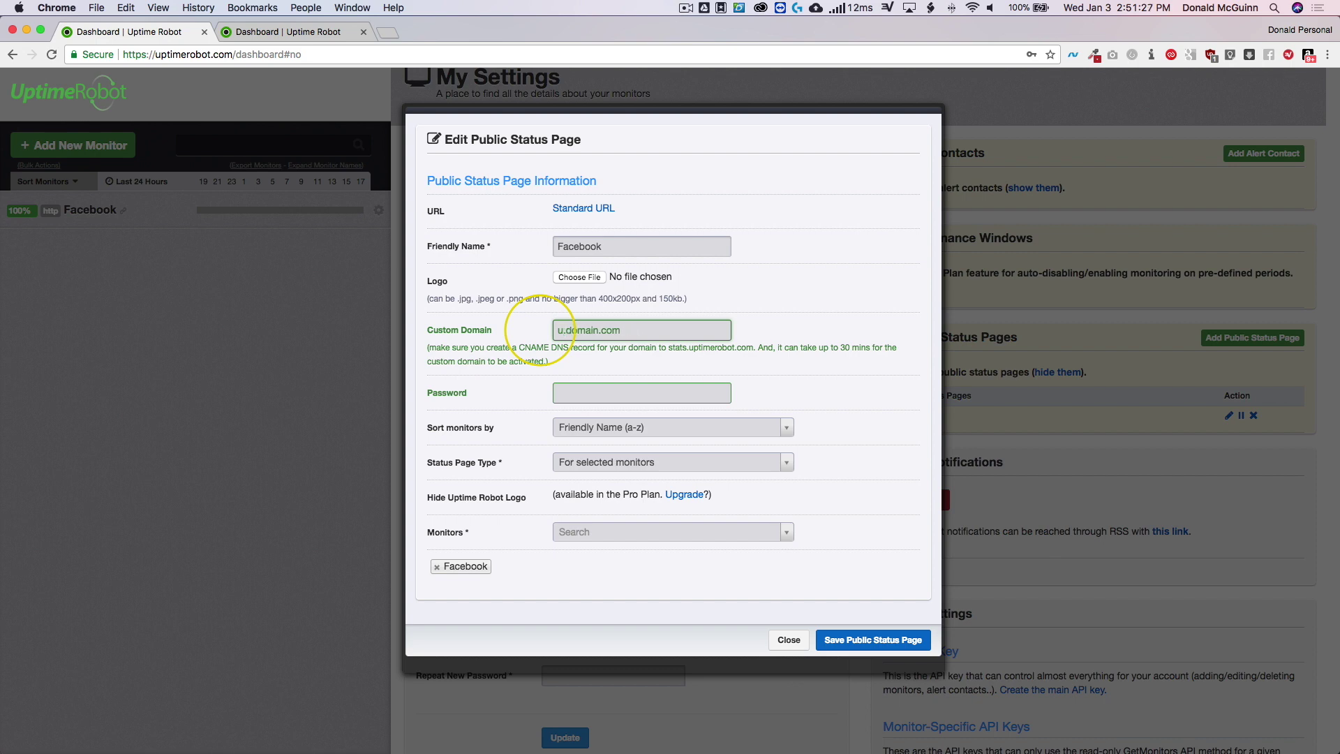
key("BackSpace")
type("status")
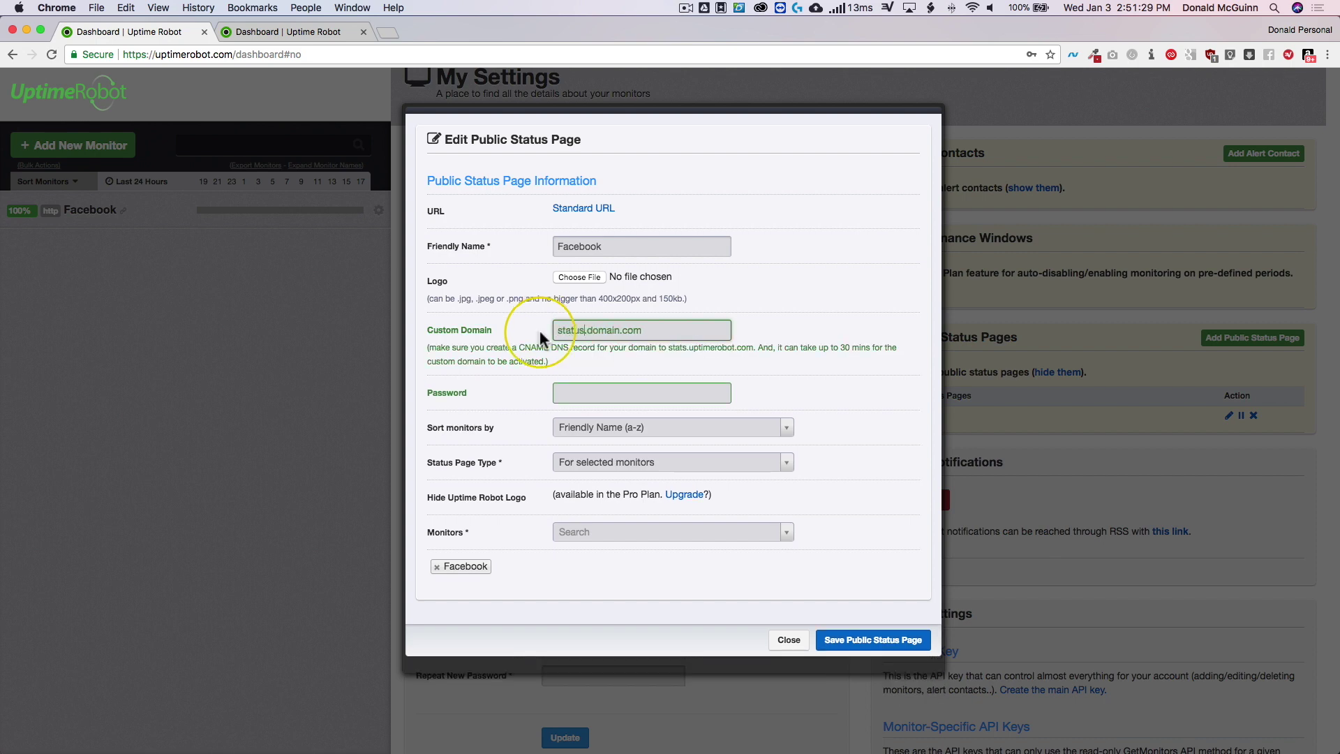
- Delete the entered status page password and close the editor
left_click(585, 395)
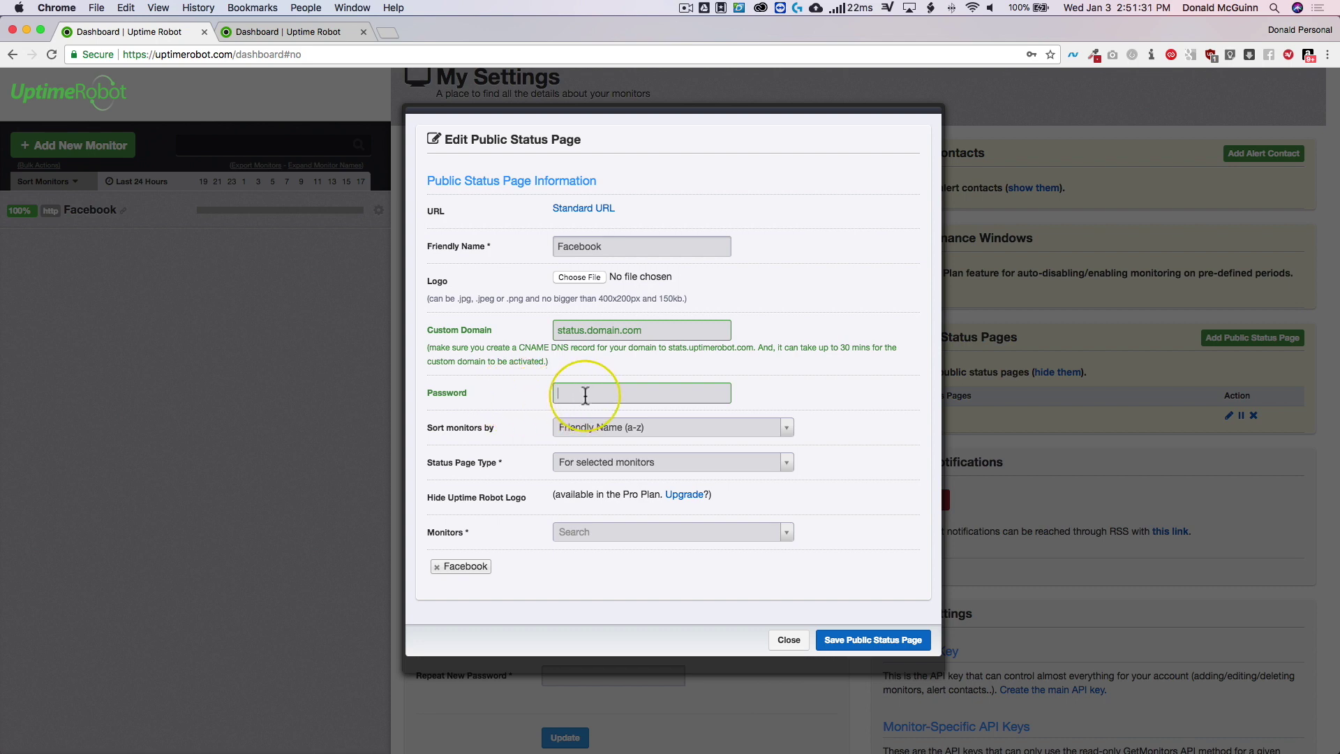
left_click(570, 392)
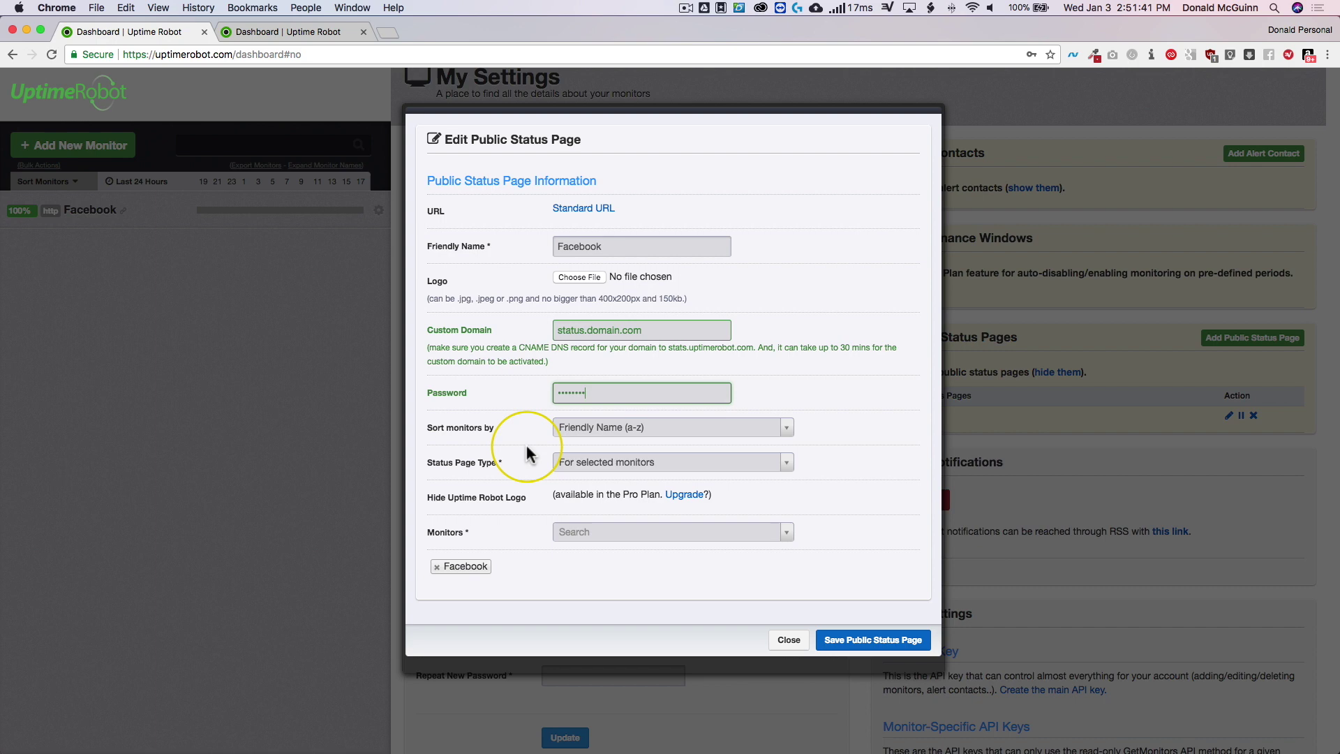
left_click_drag(598, 393, 474, 403)
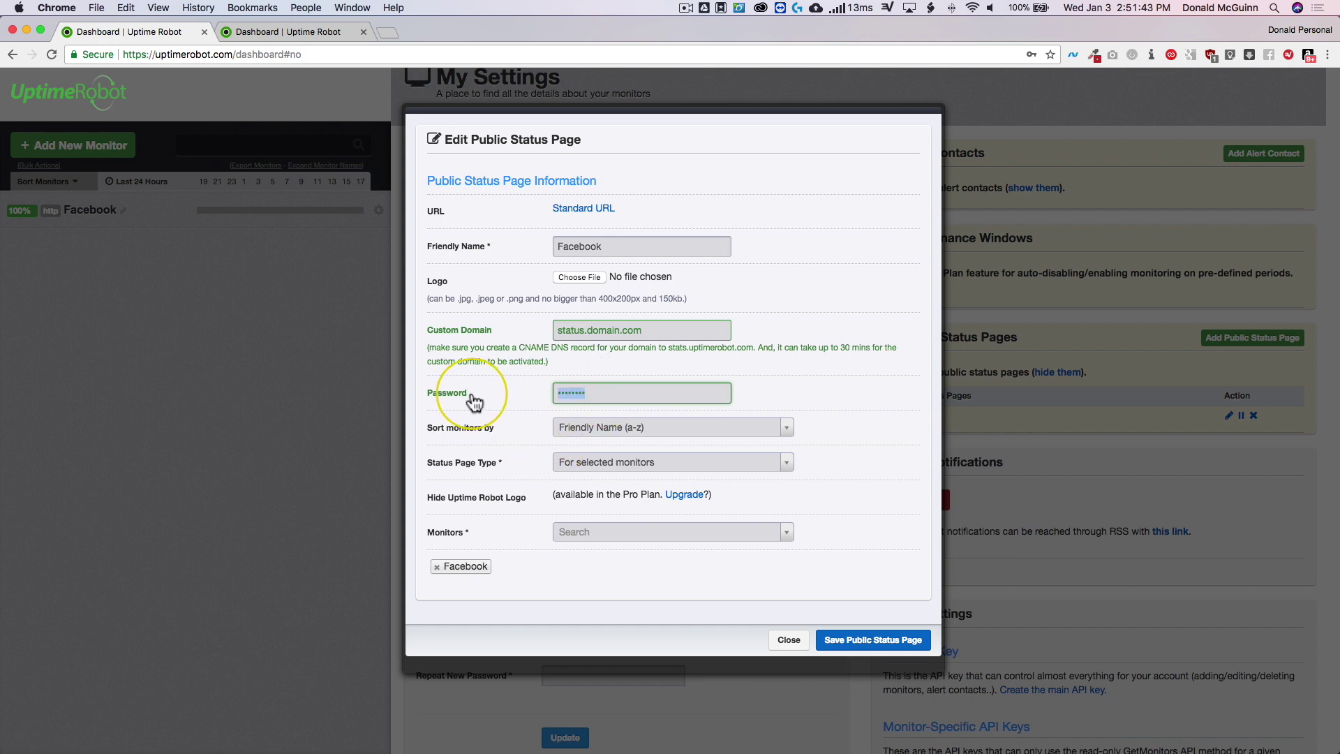
key("BackSpace")
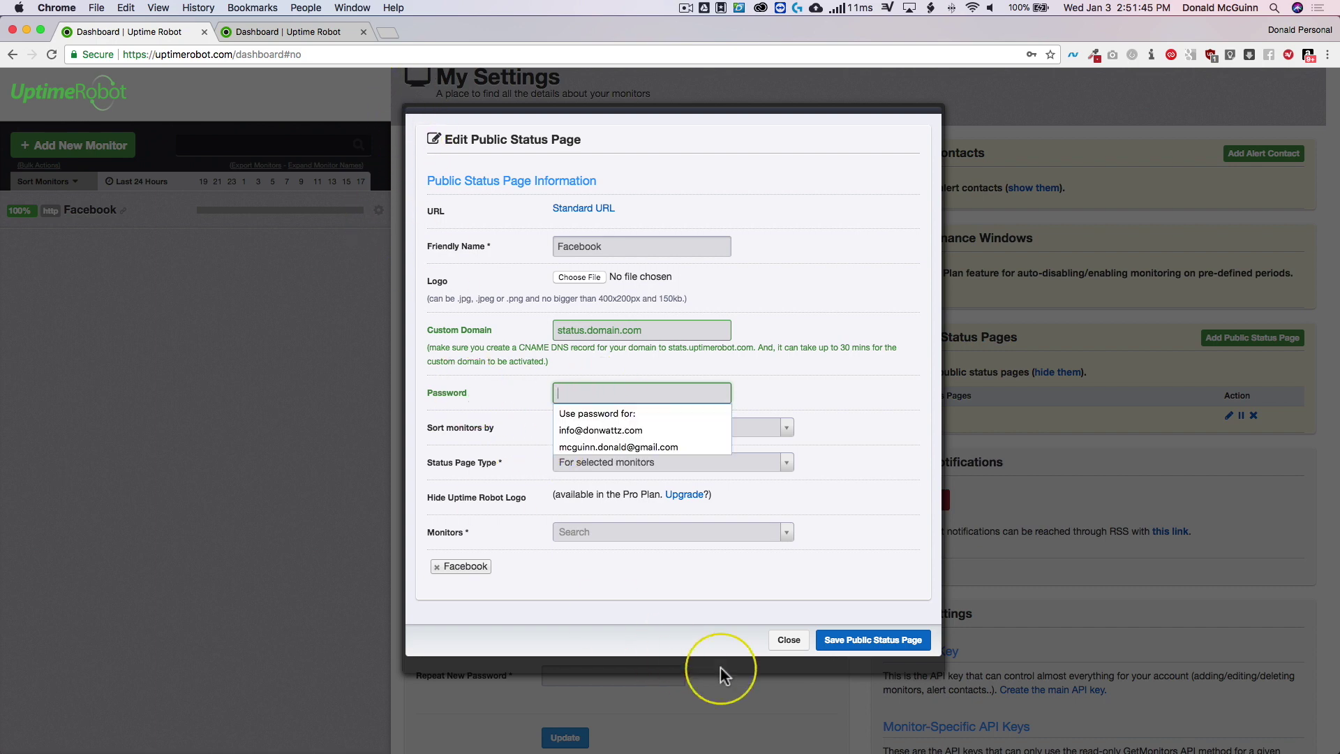
left_click(790, 641)
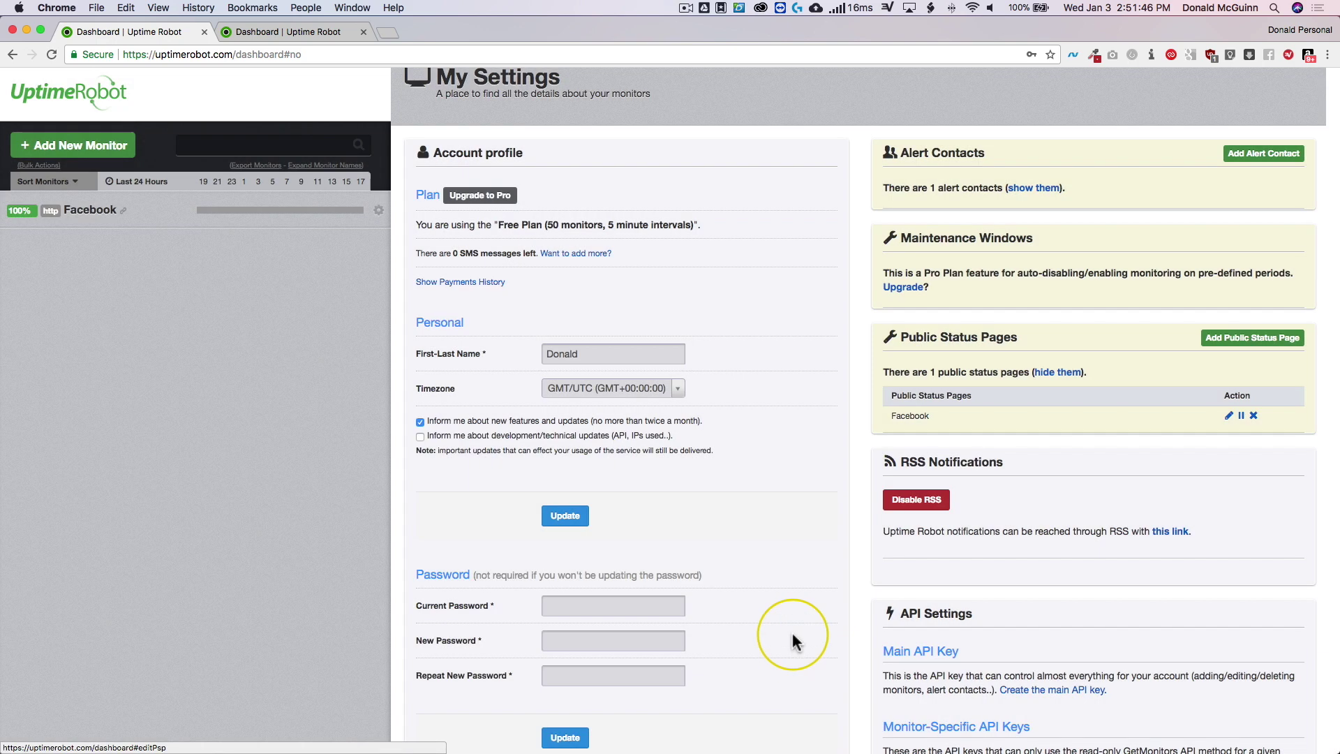
- Load the Wattz Web Design and Marketing custom-domain status page in a new browser tab
left_click(387, 32)
type("status.donwattz.com")
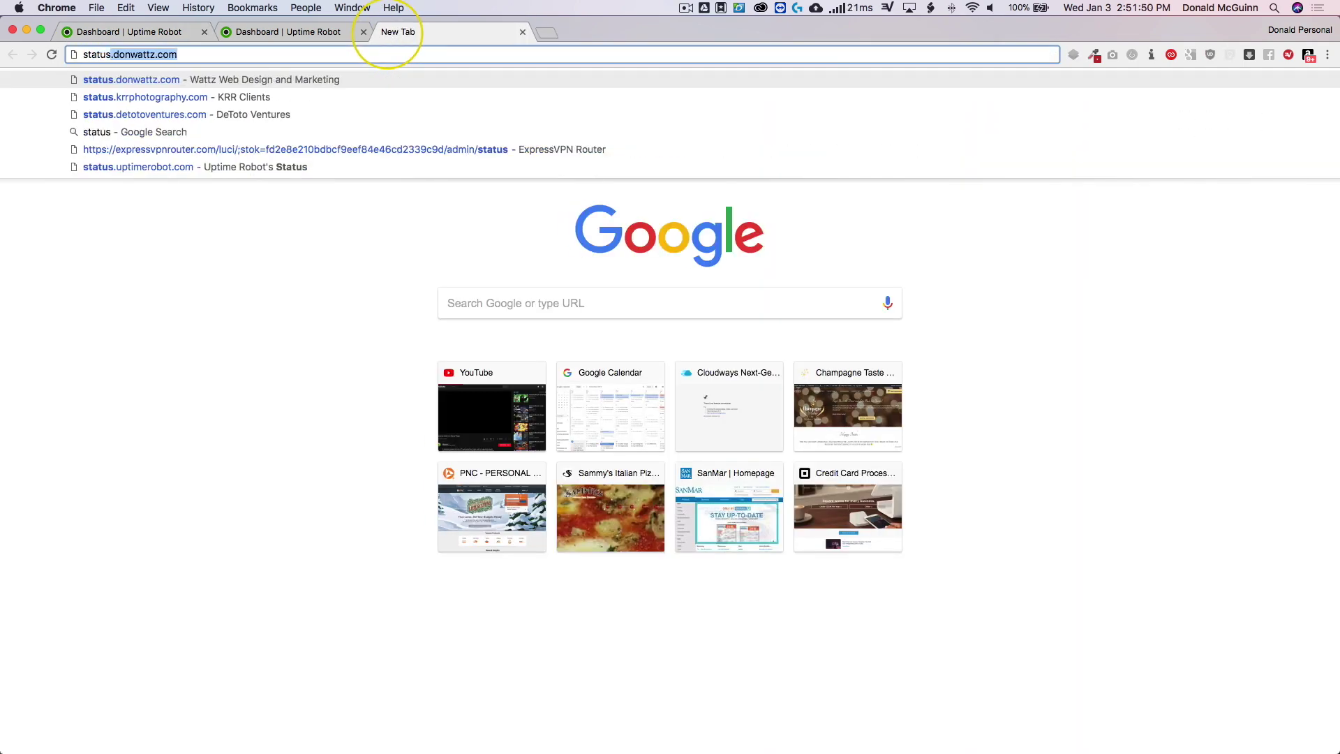
key("Return")
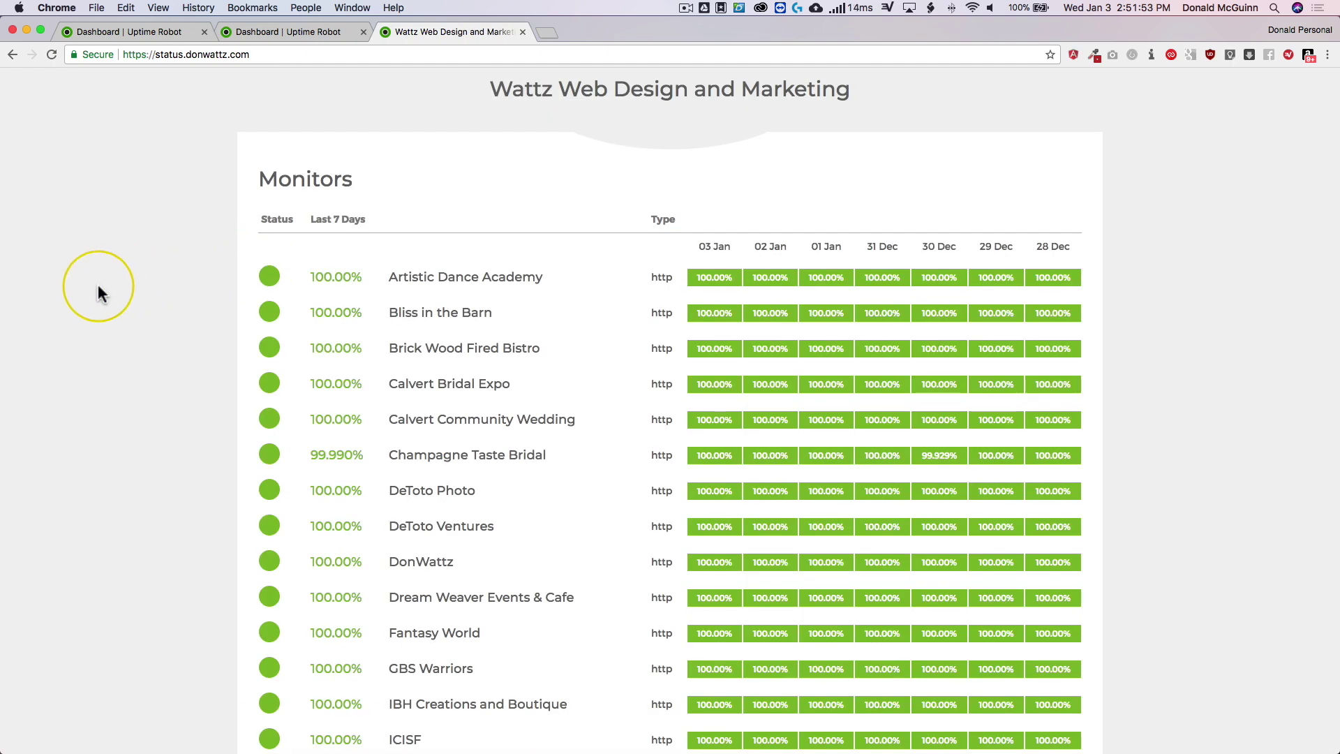
scroll(99, 283, "down", 6)
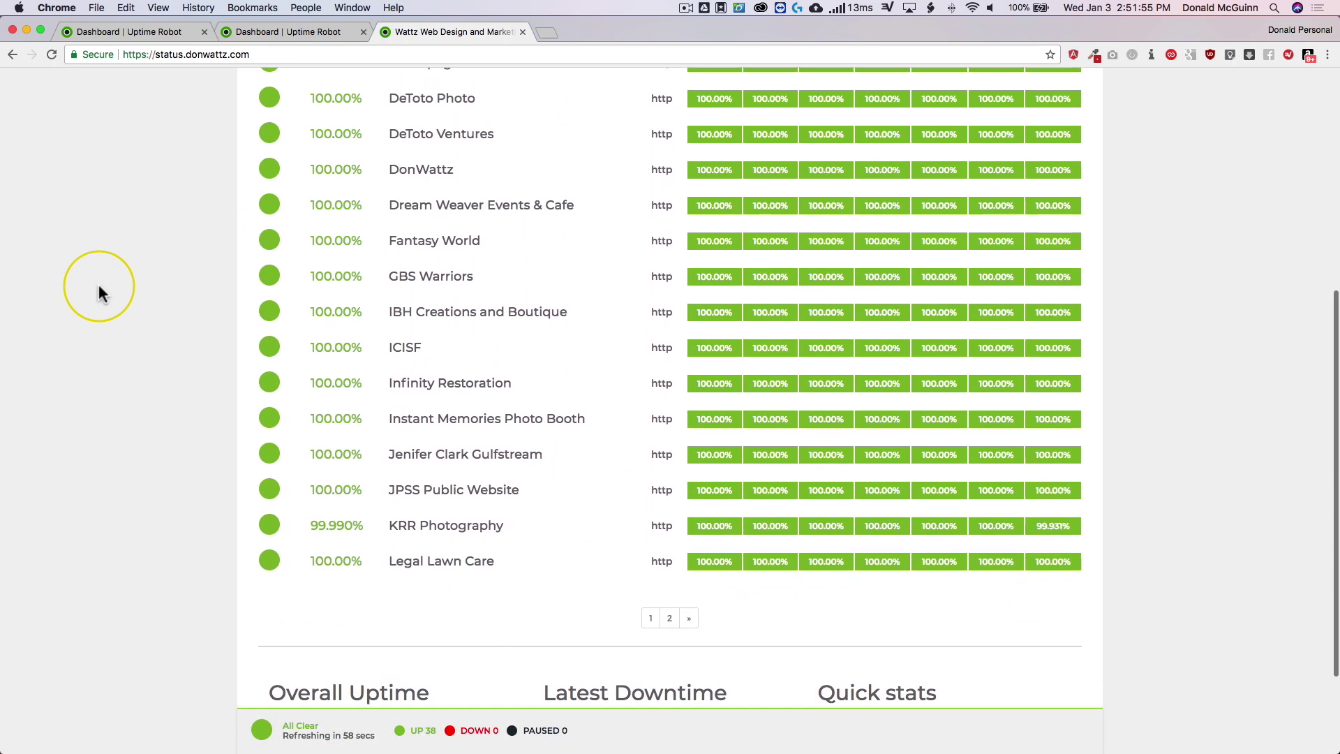
scroll(99, 283, "down", 8)
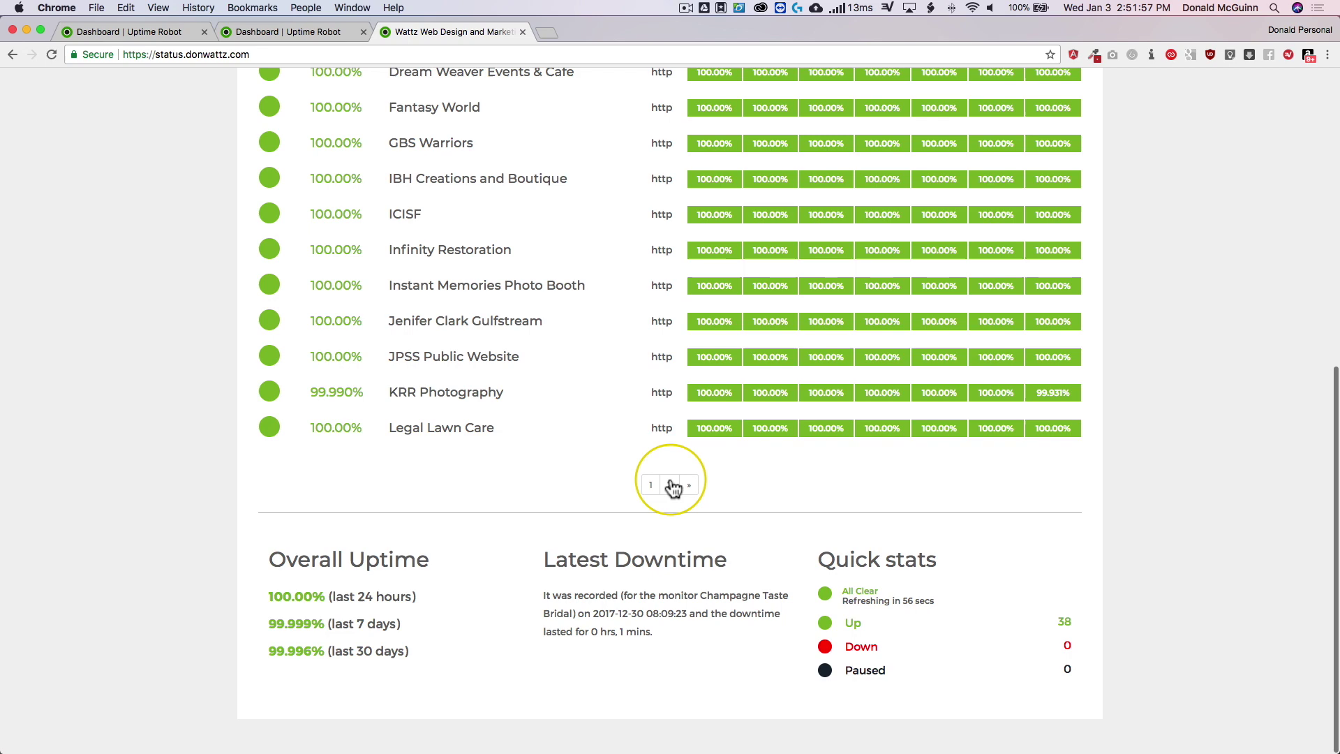
- Go to page 2 of the monitors list and open Champagne Taste Bridal's details
left_click(669, 486)
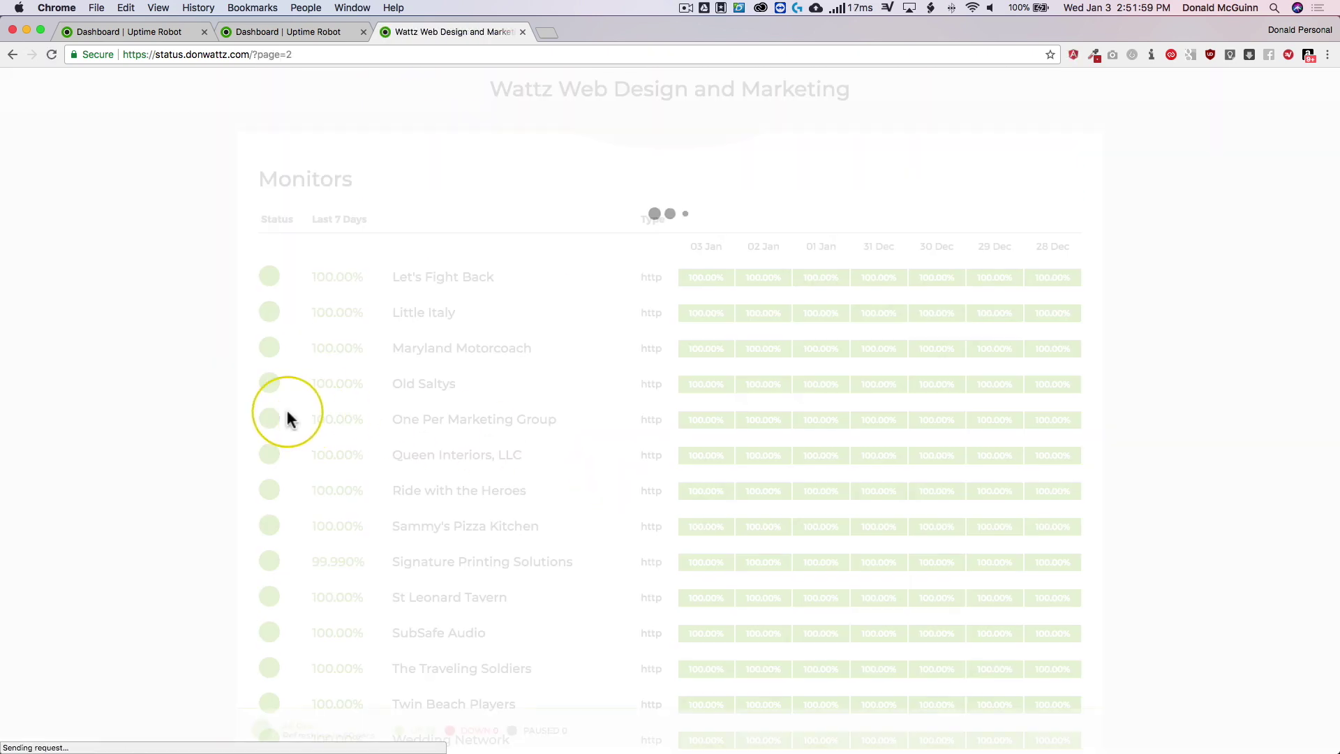
scroll(218, 391, "down", 5)
scroll(218, 390, "down", 3)
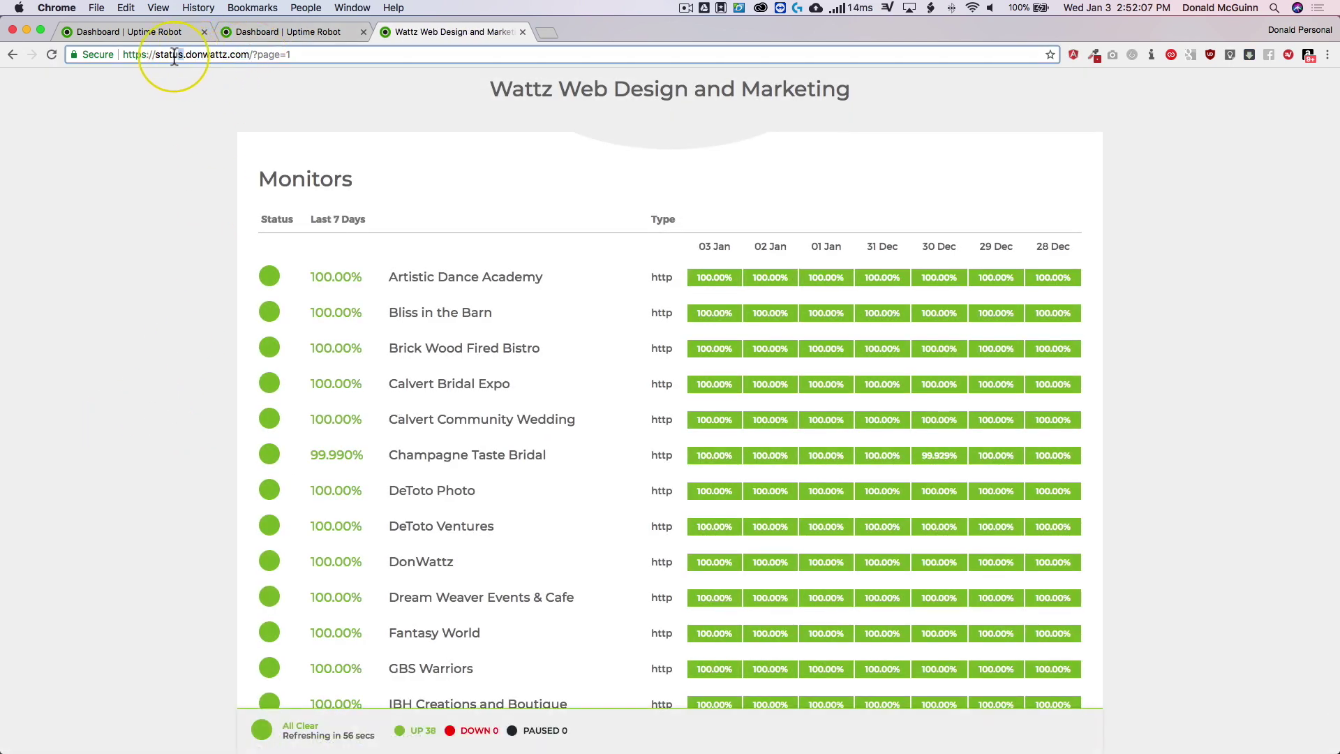
left_click(162, 191)
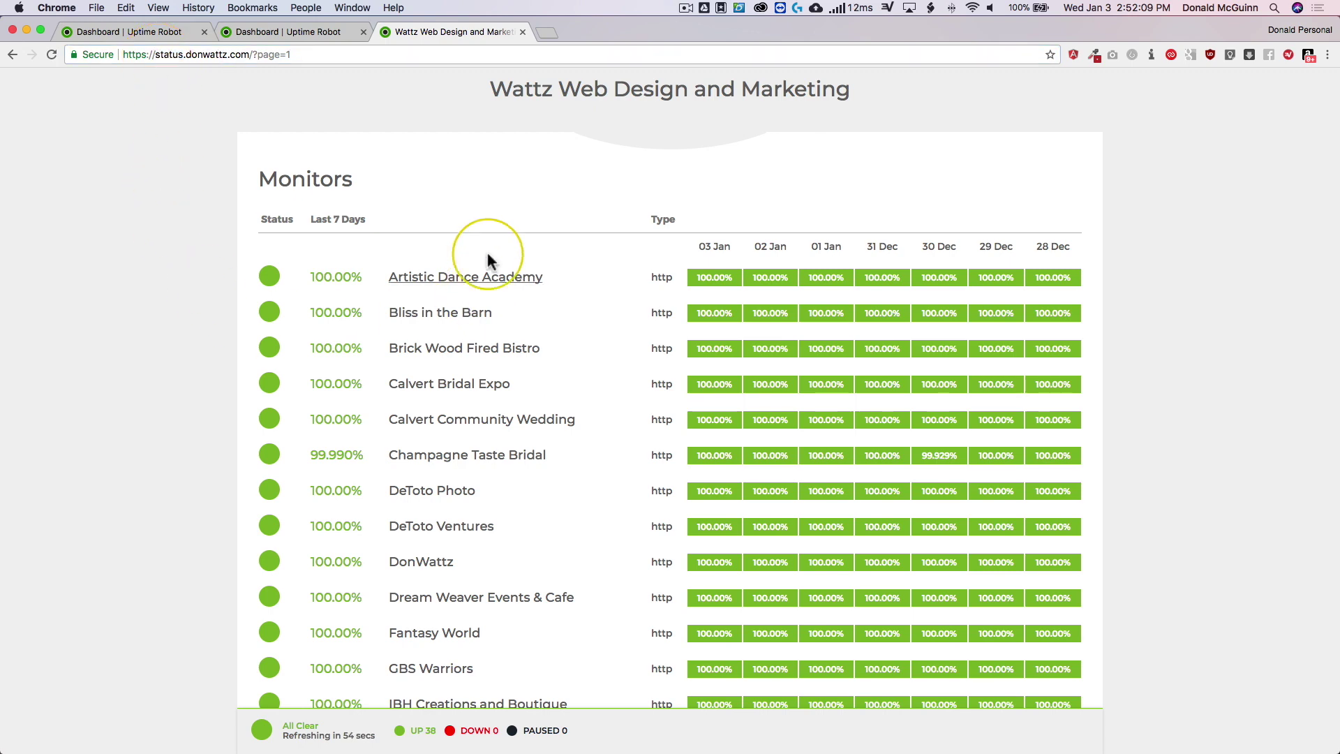
scroll(478, 225, "down", 4)
scroll(479, 226, "down", 5)
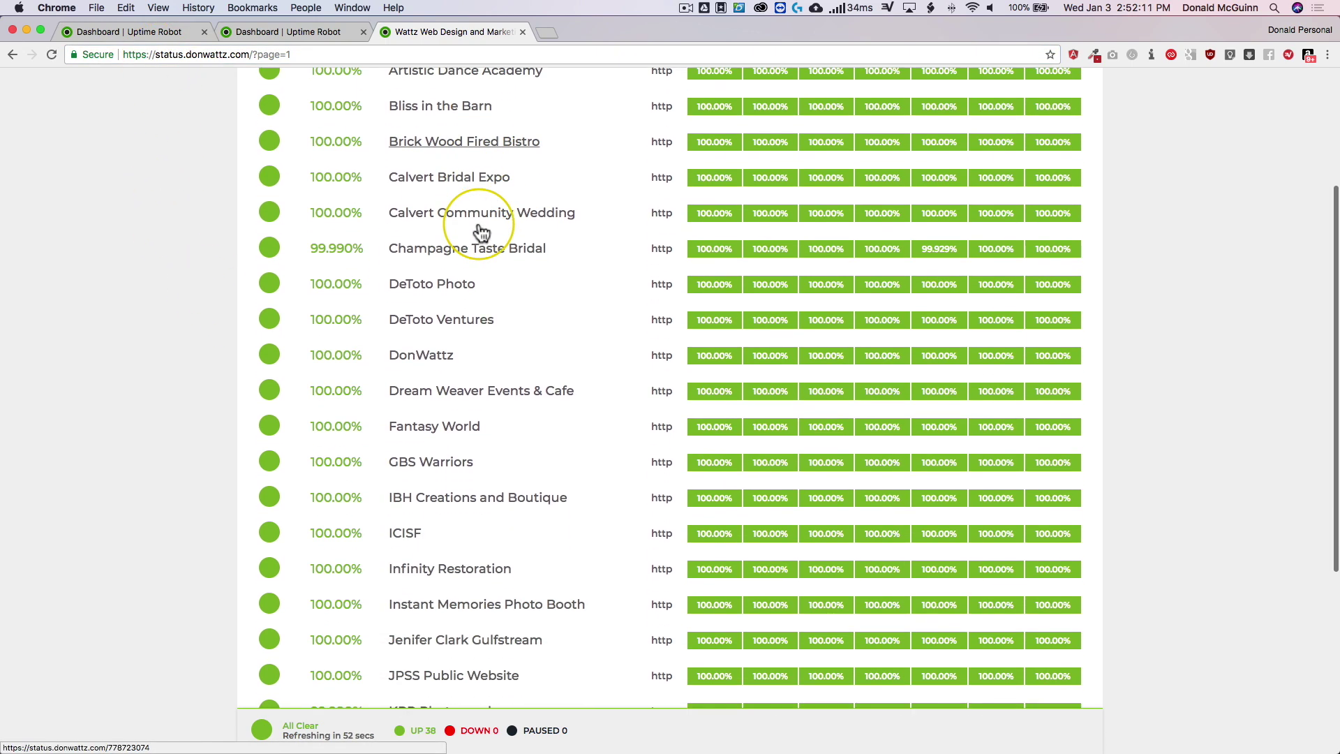
left_click(459, 166)
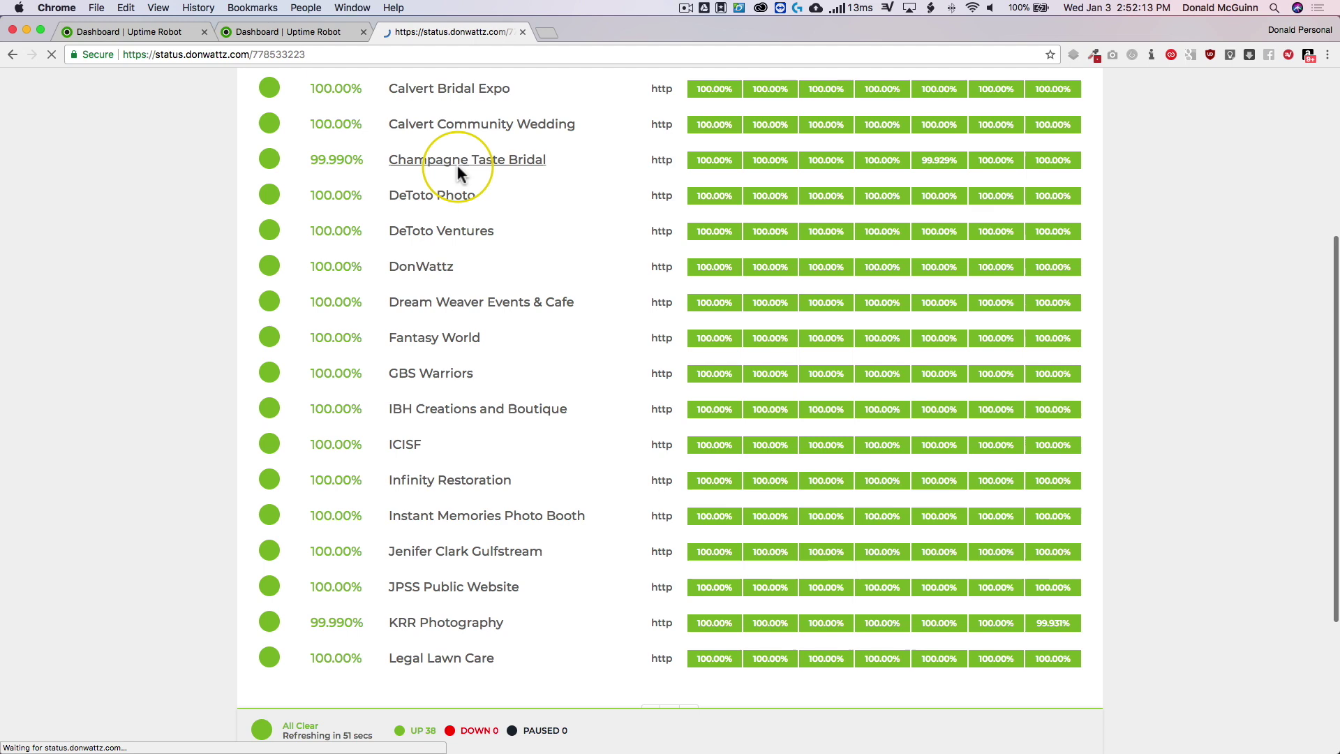
- Scroll through Champagne Taste Bridal's uptime bars, response time chart and latest events, then close the tab
scroll(157, 286, "down", 3)
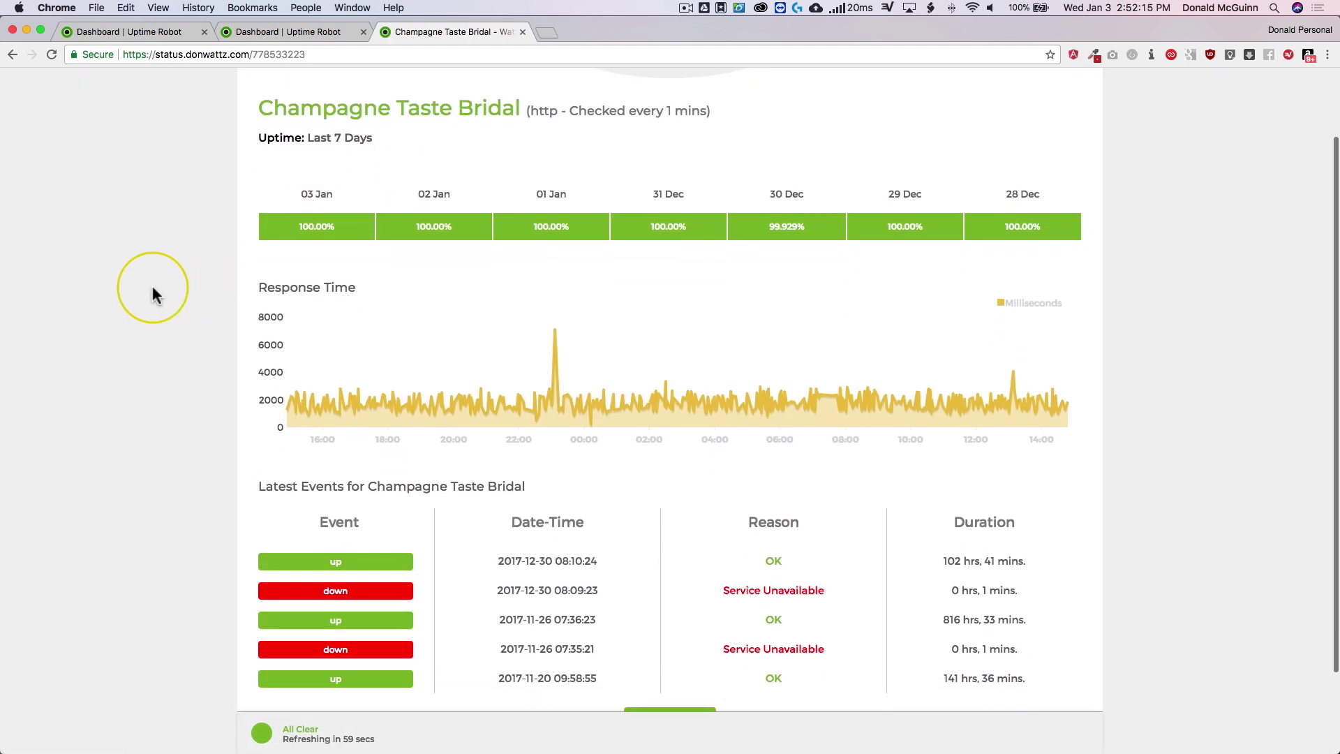
scroll(156, 290, "down", 1)
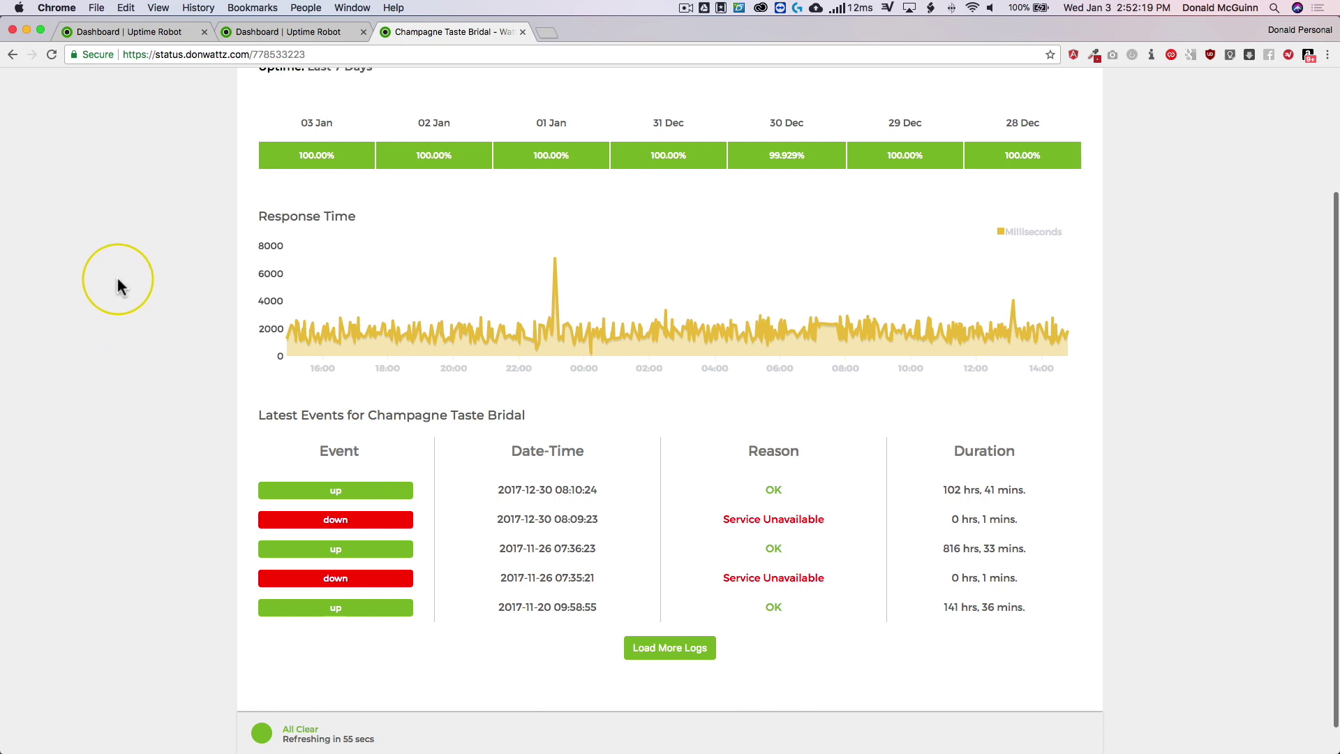
scroll(118, 285, "down", 1)
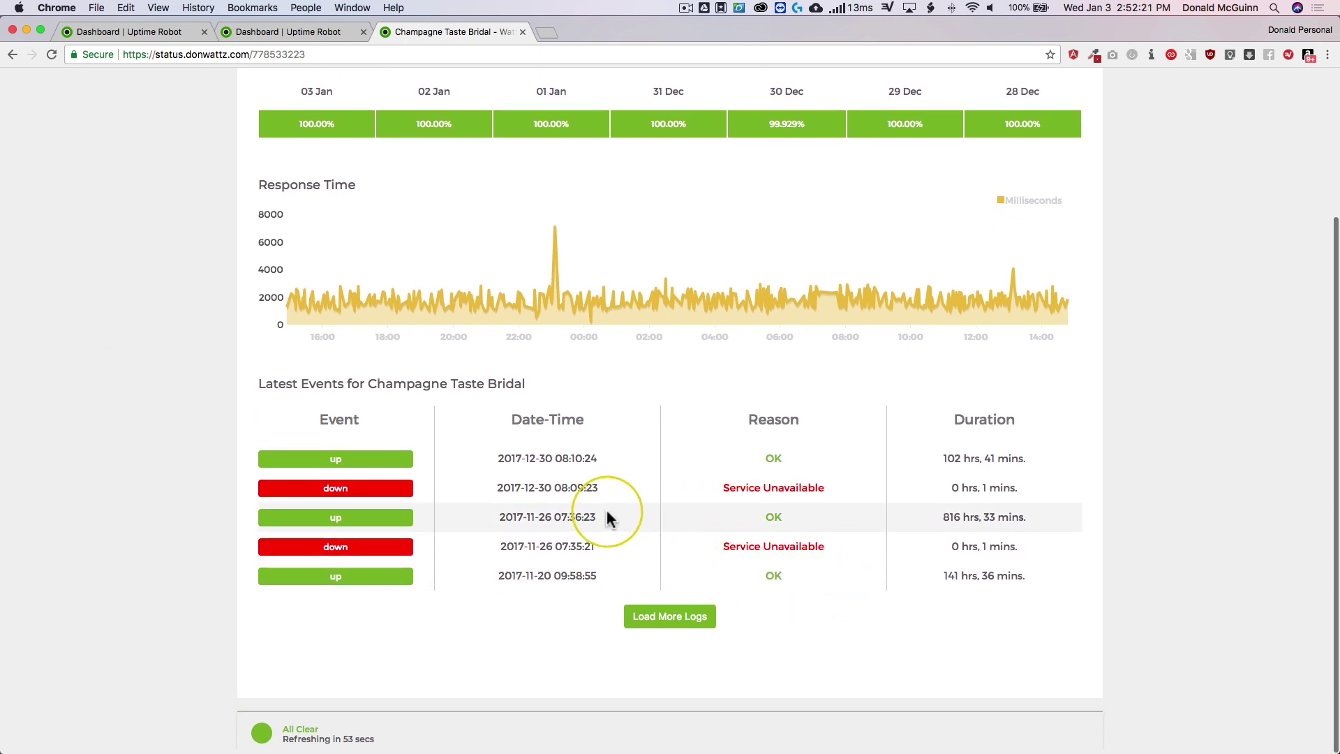
scroll(179, 478, "up", 5)
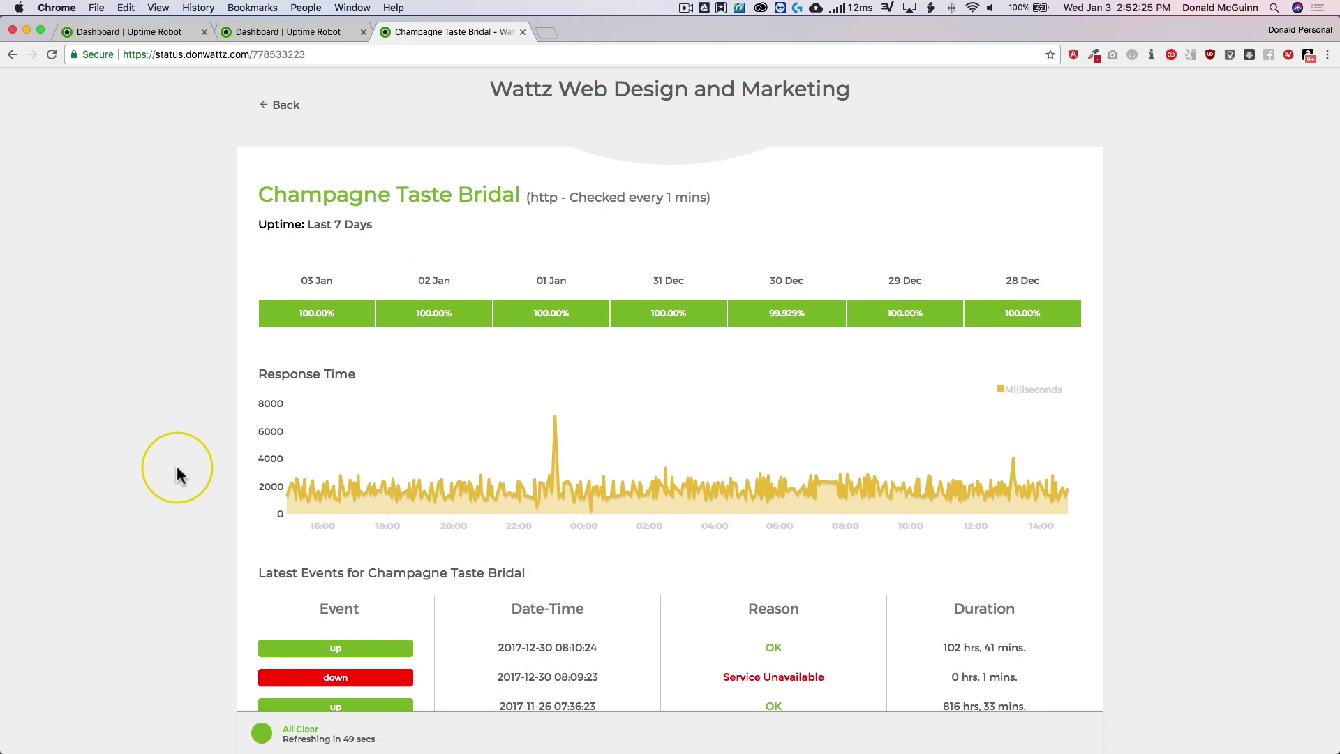
scroll(130, 474, "down", 5)
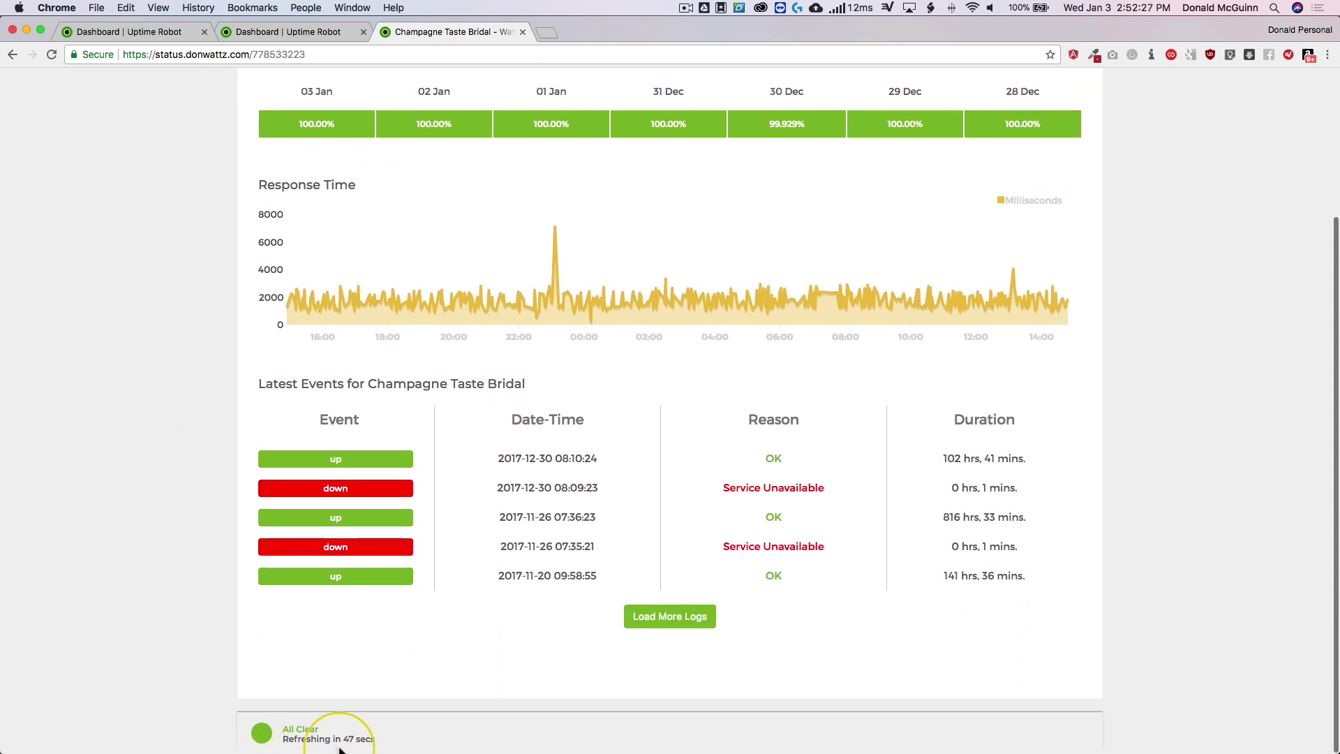
left_click_drag(392, 746, 263, 728)
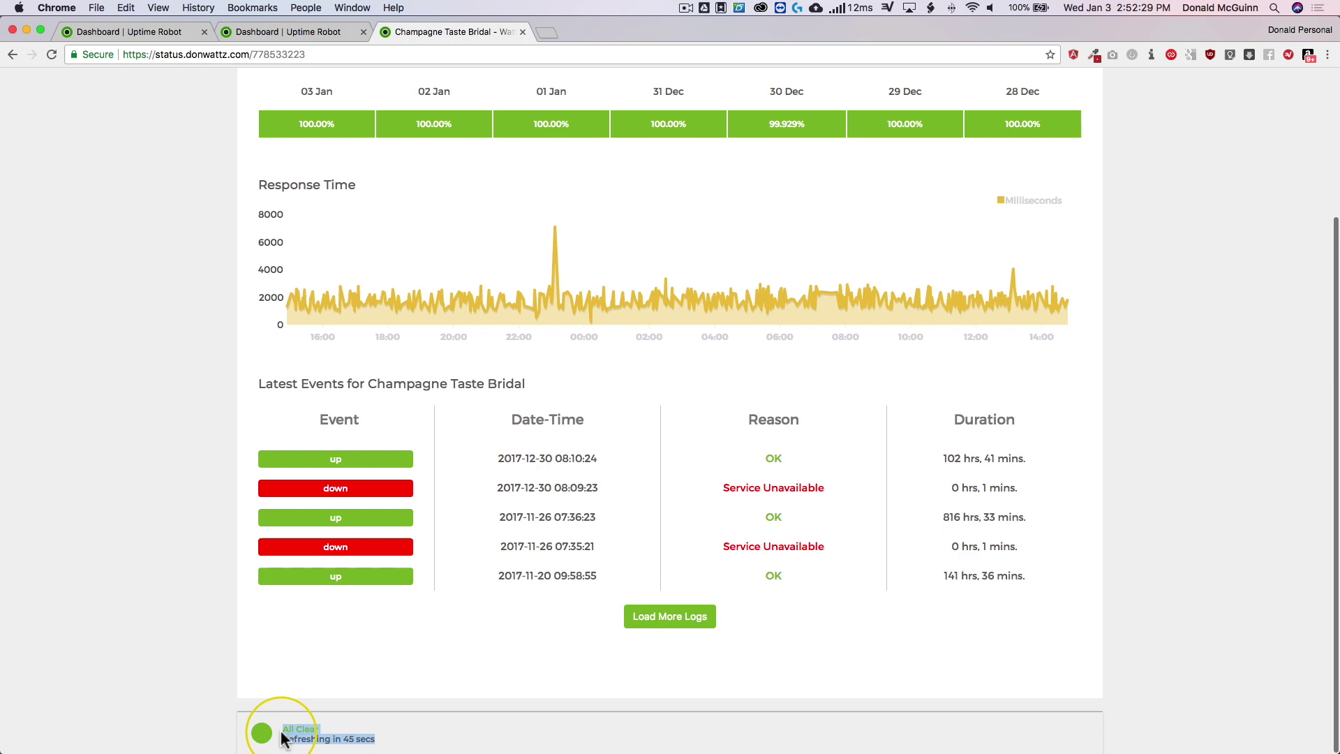
scroll(150, 649, "up", 6)
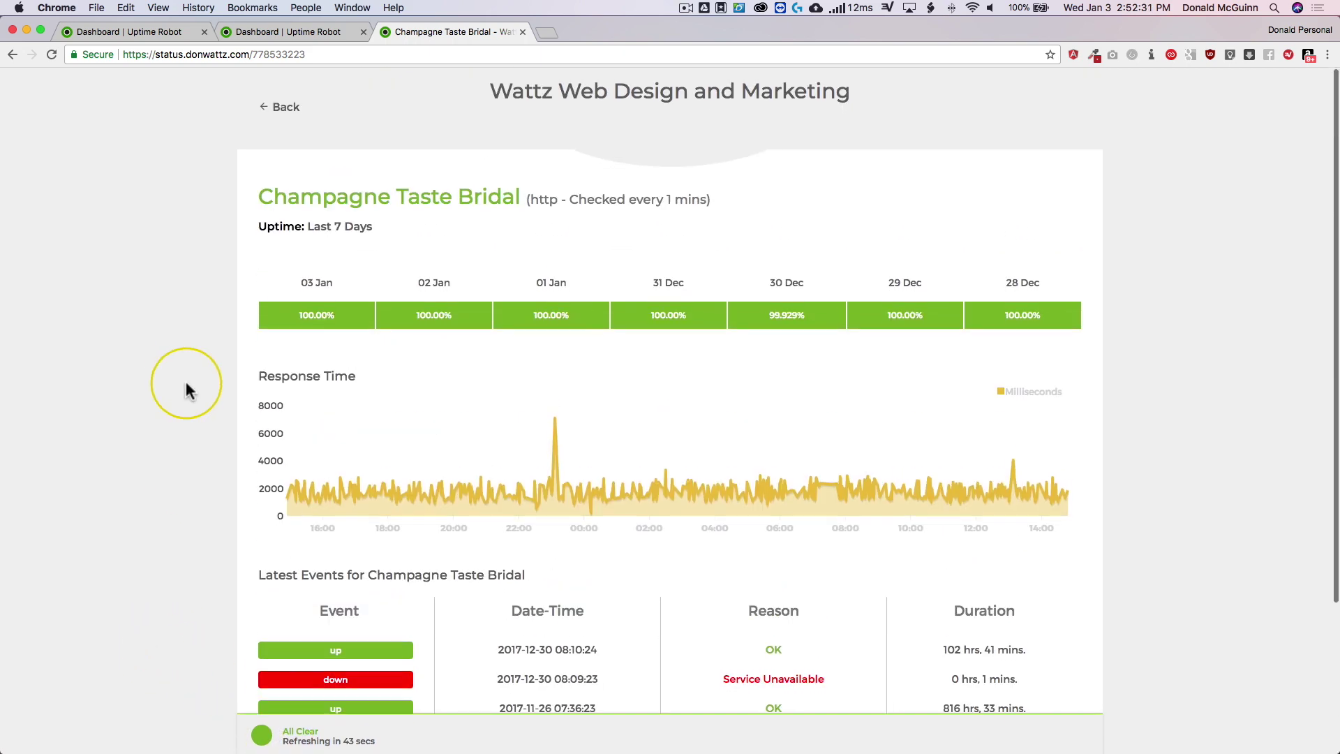
key("super+w")
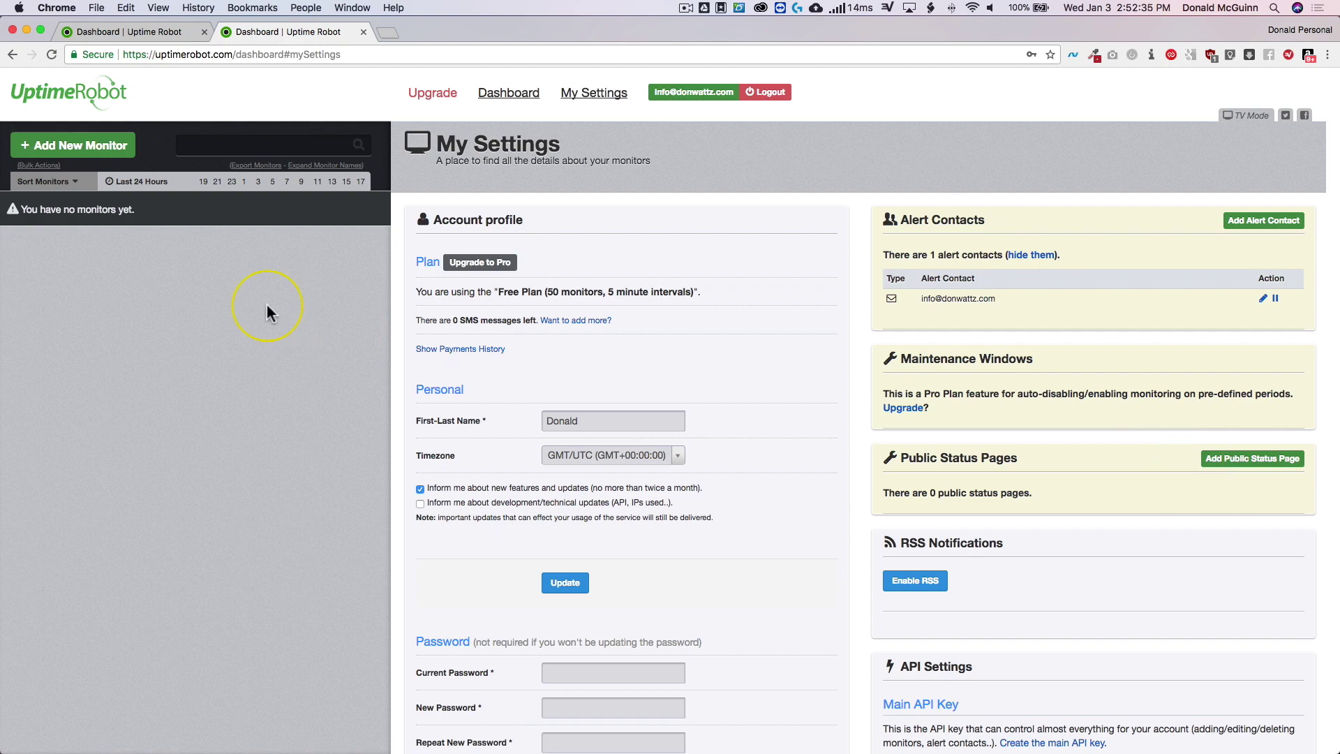
- Reload My Settings, list the public status pages and open Facebook's edit form
key("super+r")
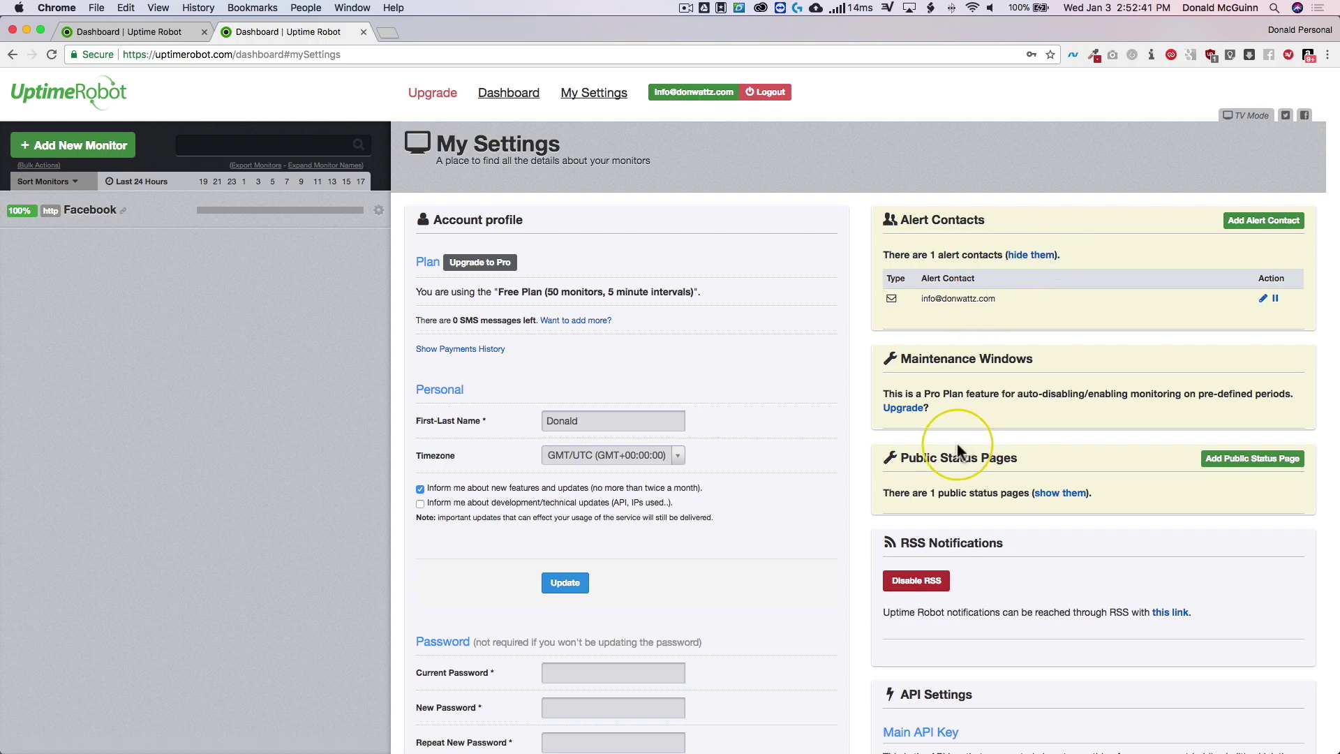
left_click(1060, 495)
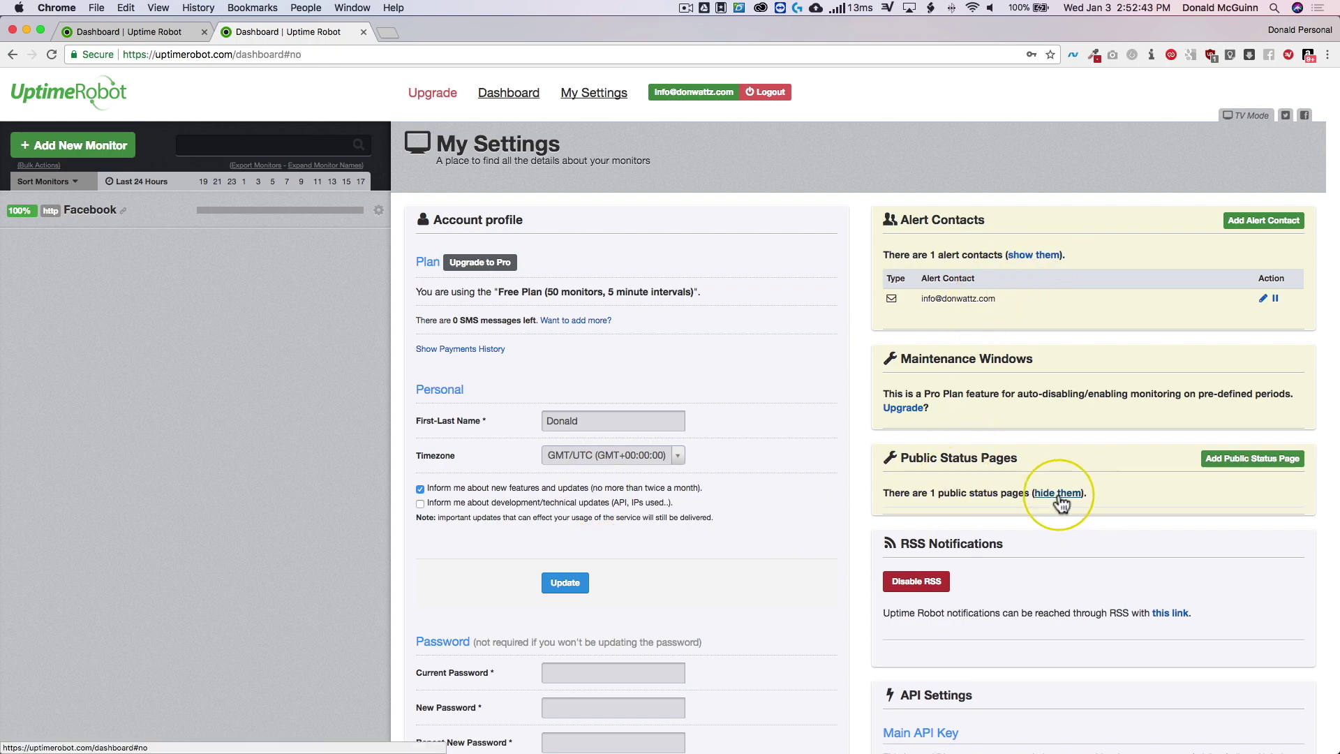
left_click(1228, 482)
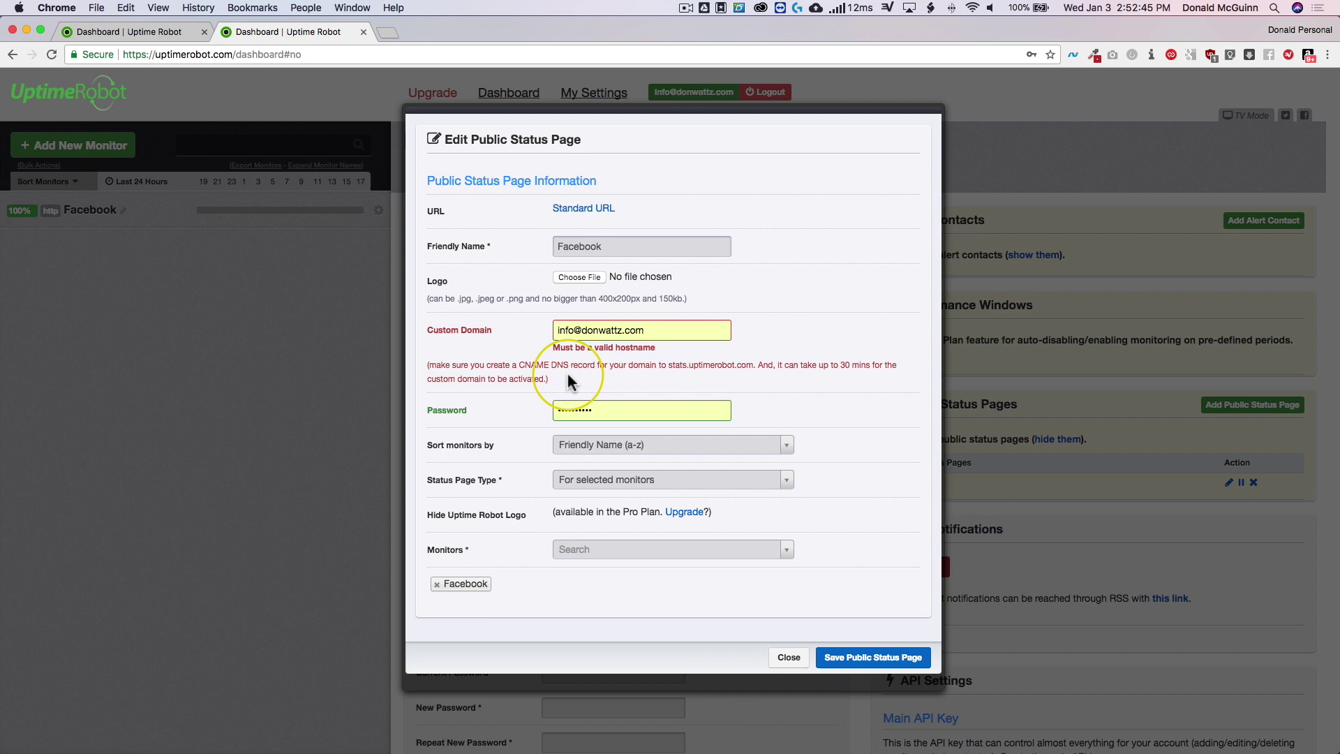
- Load status.detotoventures.com in a new tab and highlight its 7-day uptime and latest downtime
left_click(385, 32)
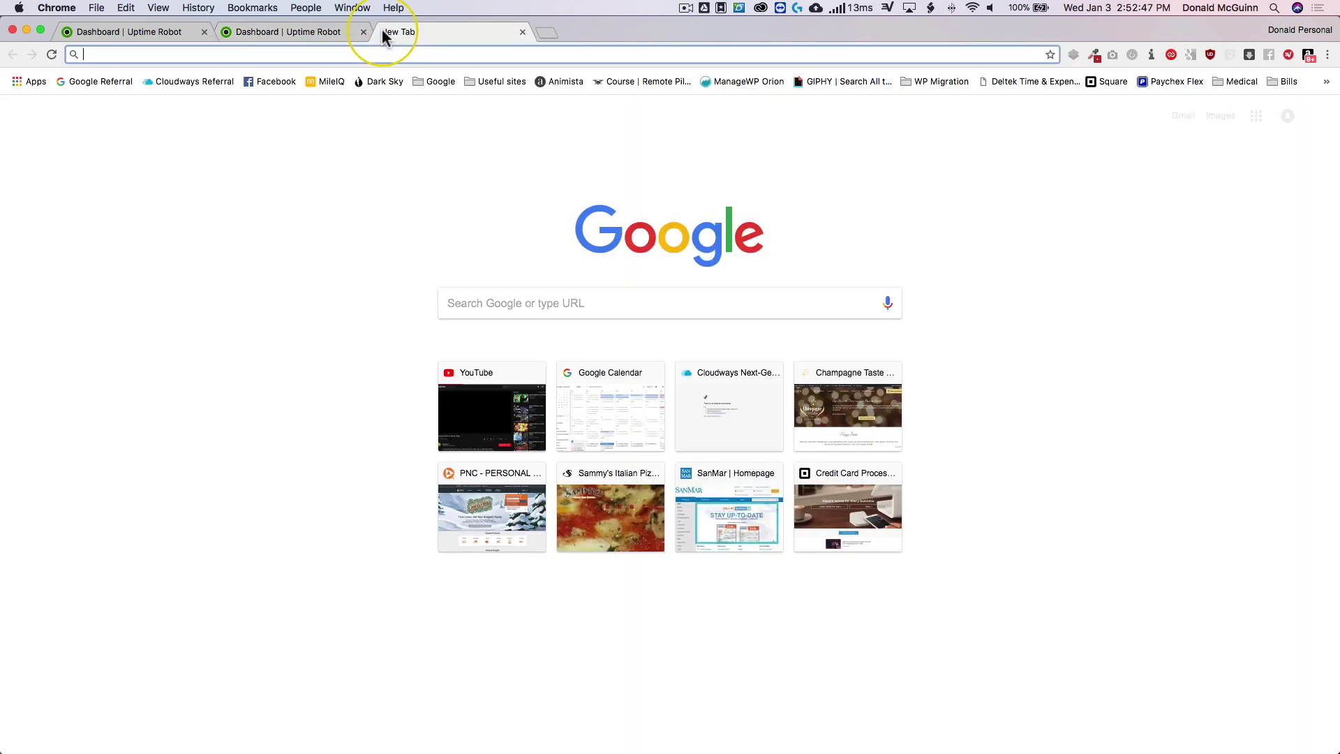
type("status")
key("Down")
key("Down")
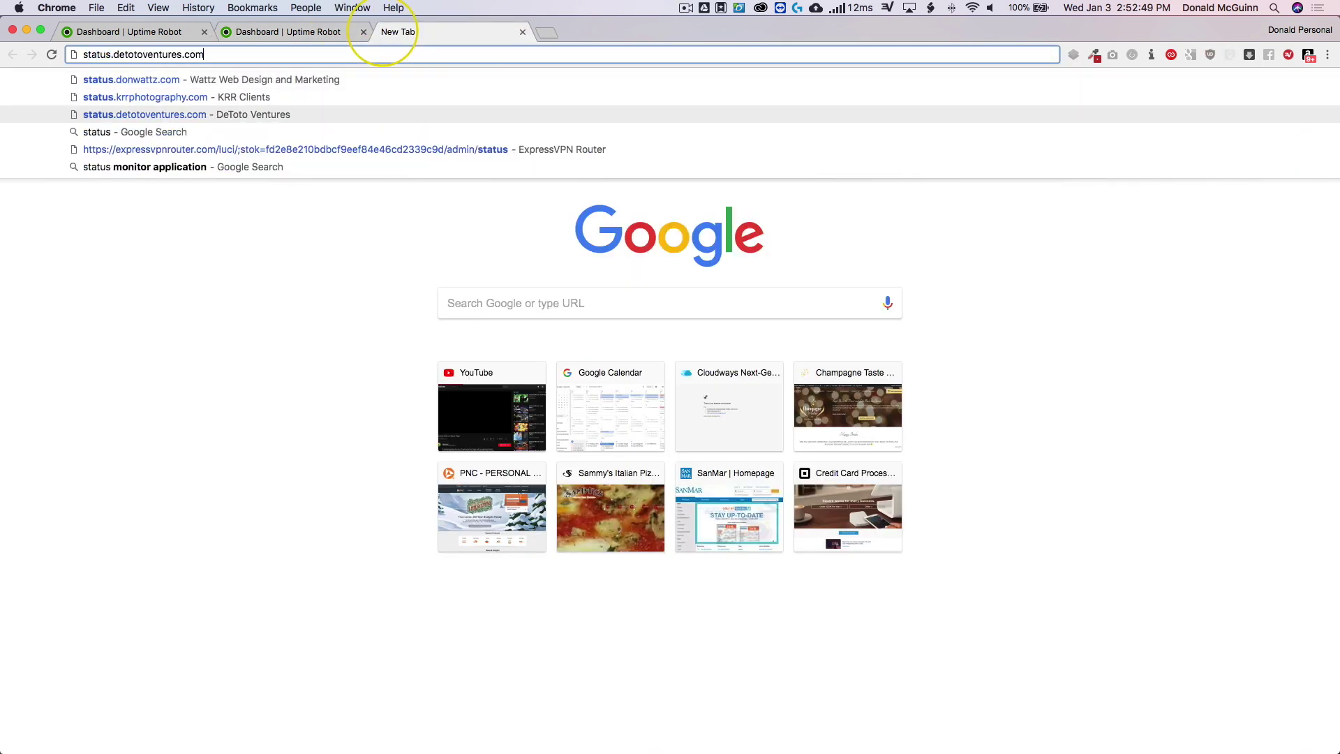
key("Return")
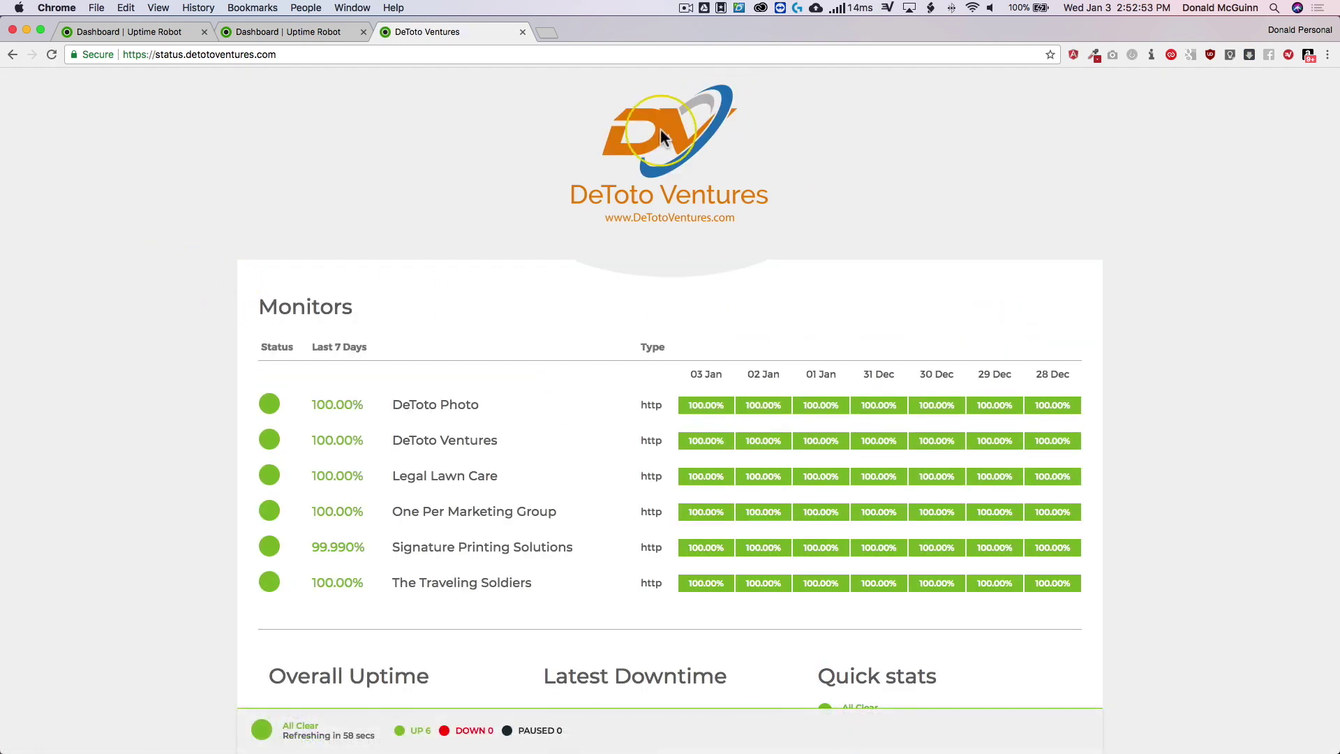
scroll(662, 136, "down", 3)
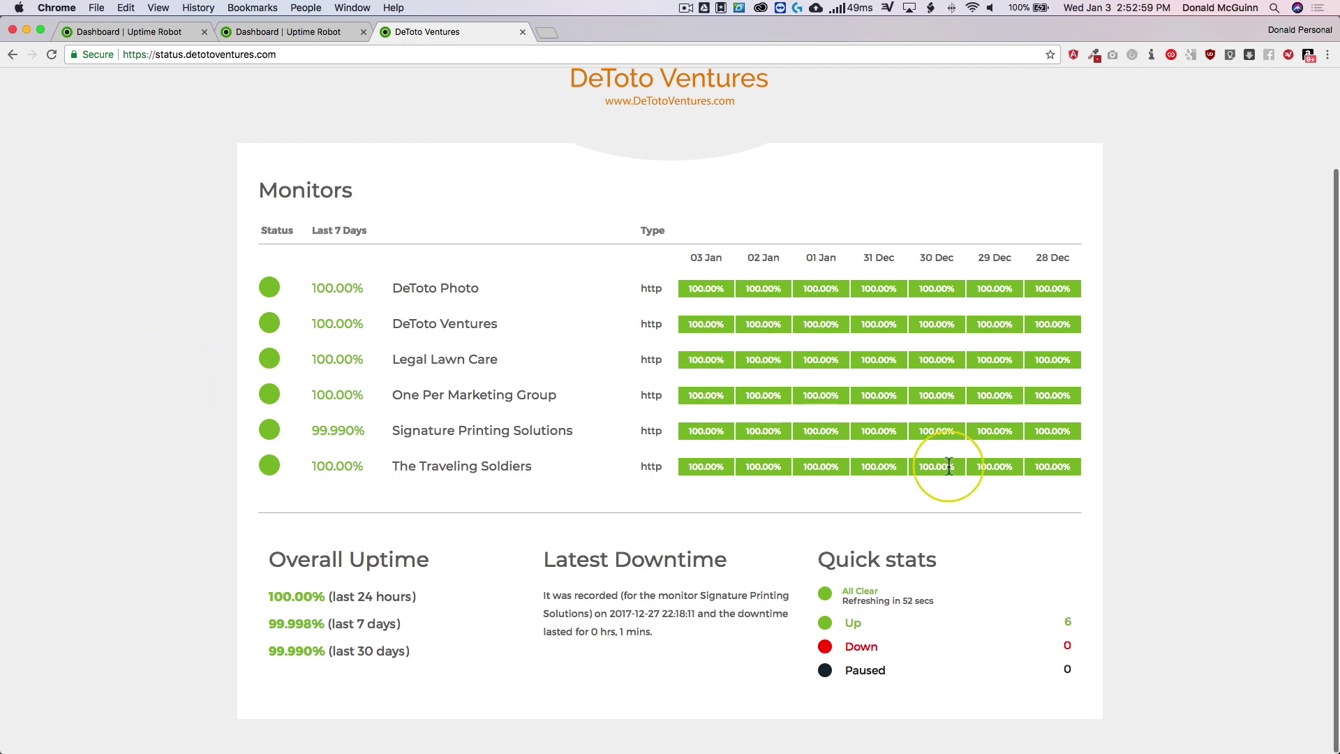
left_click_drag(276, 624, 353, 653)
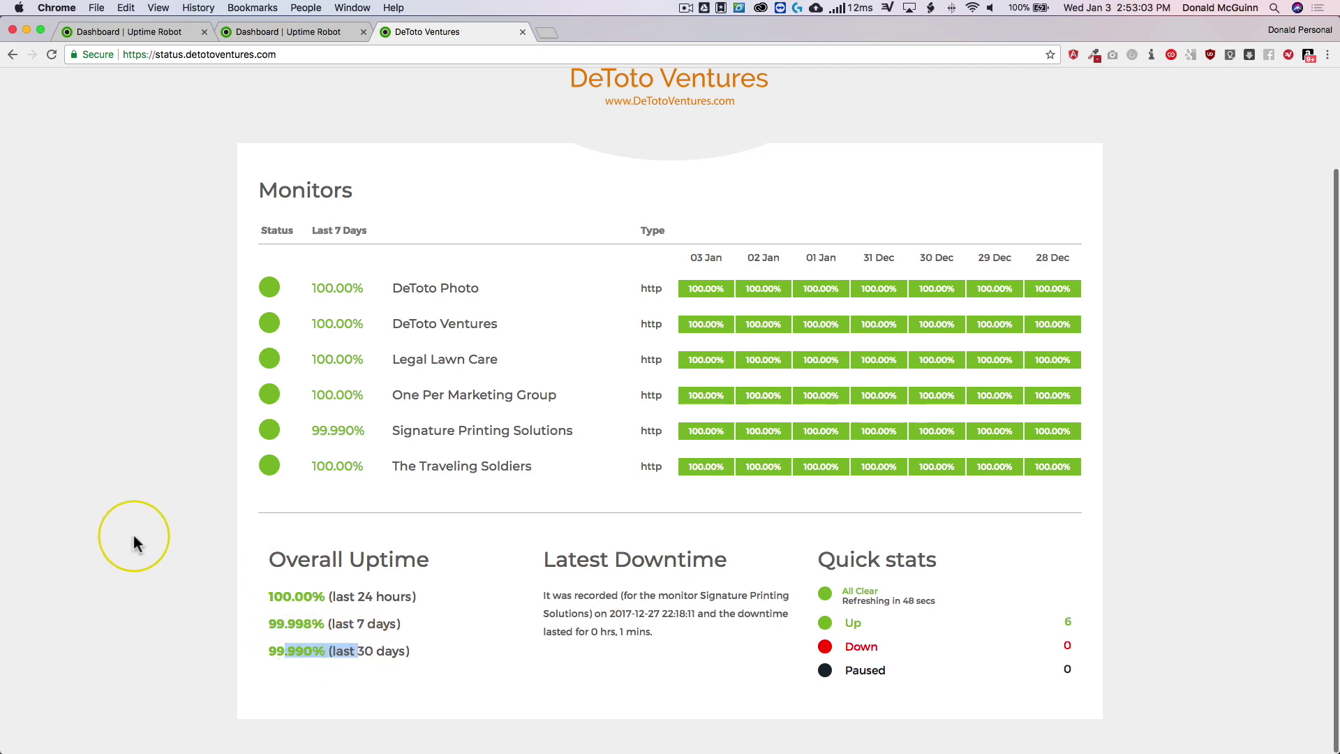
left_click(628, 671)
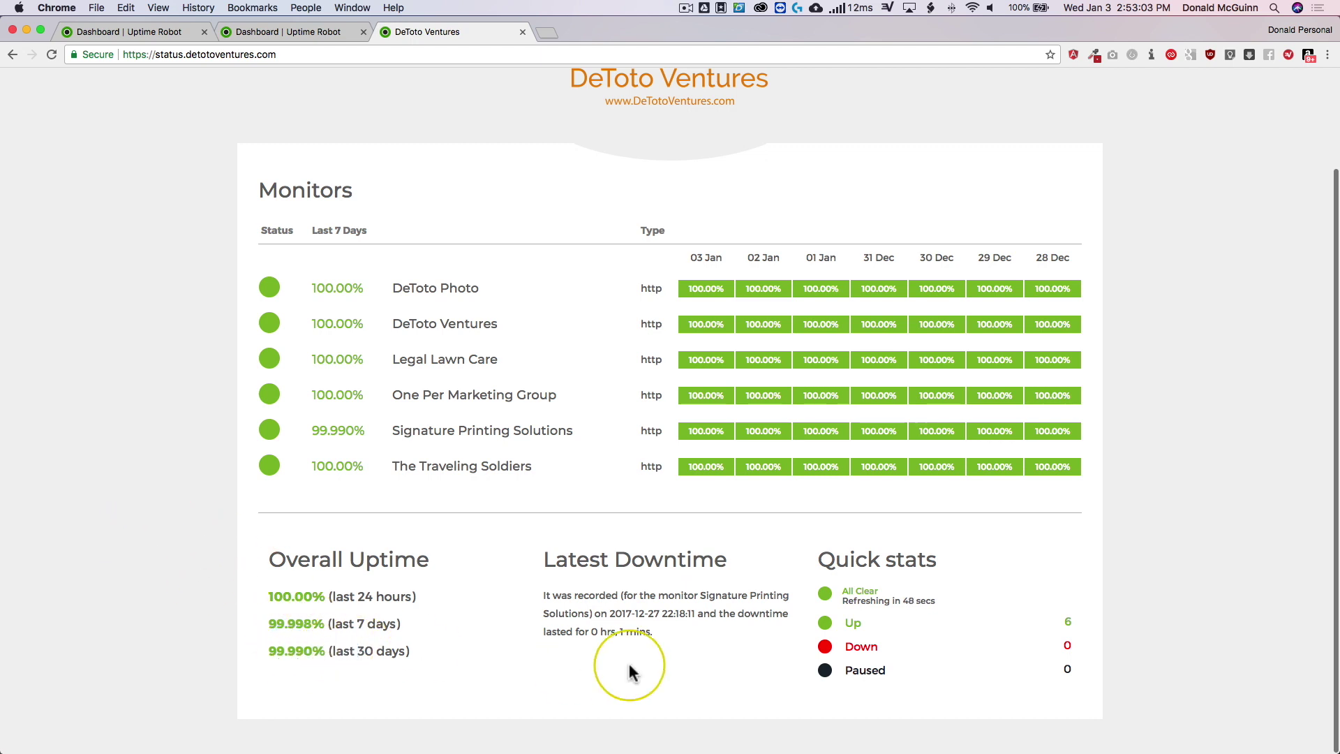
triple_click(595, 594)
left_click(224, 615)
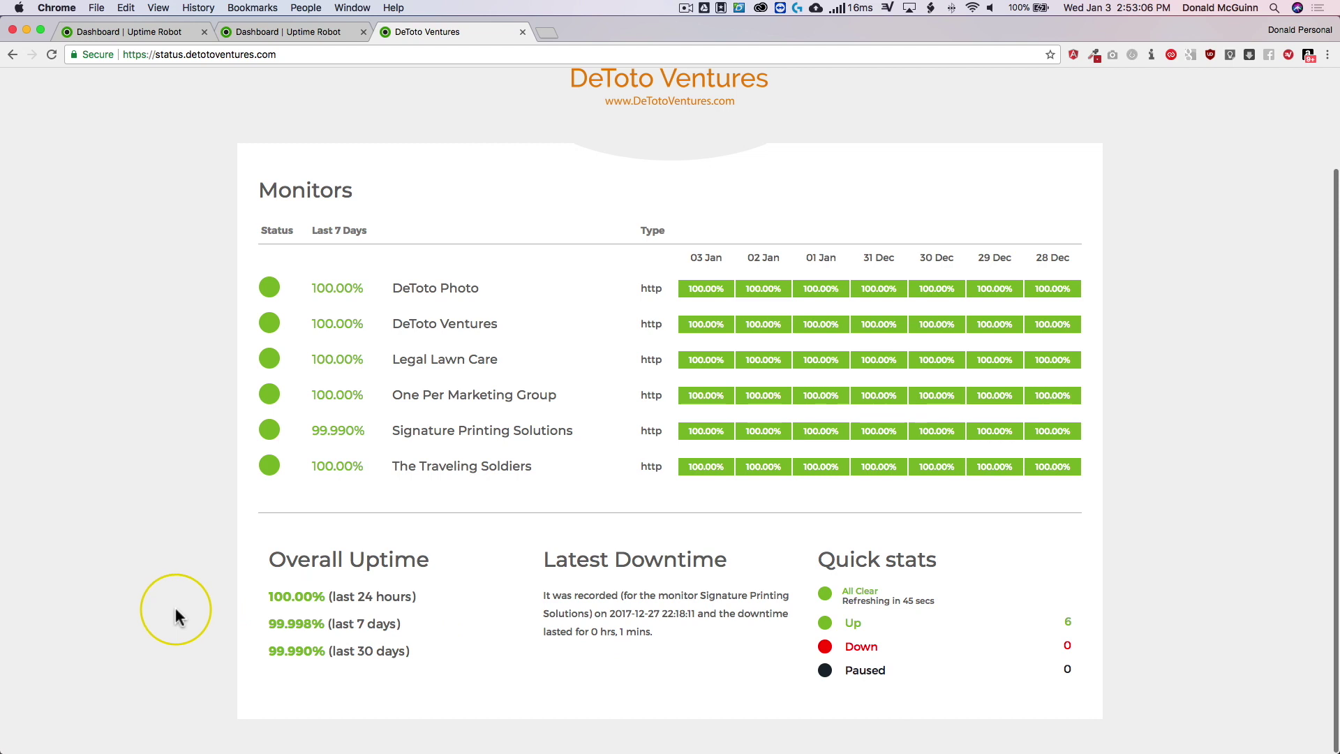
- Open DeToto Photo's monitor details, go back to the overview, then return to the editor
left_click(413, 302)
scroll(111, 342, "down", 2)
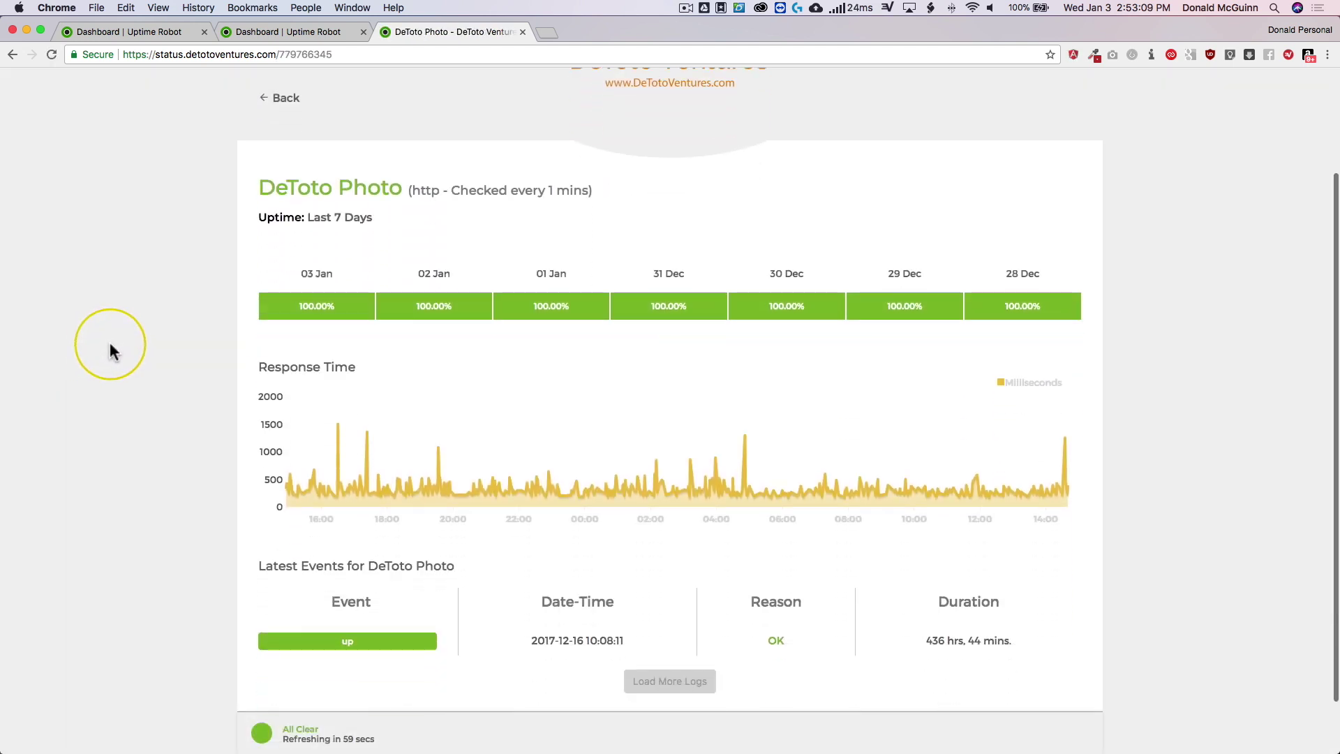
scroll(110, 342, "up", 3)
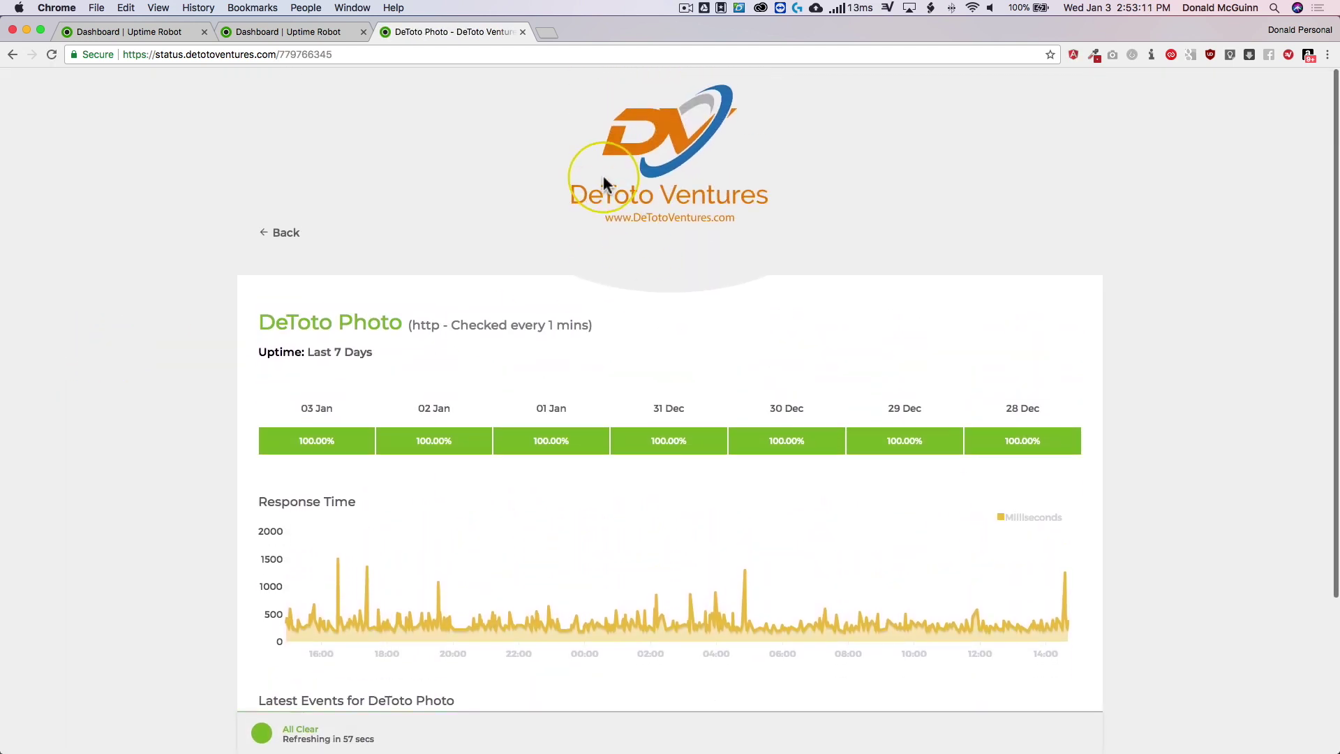
left_click(275, 232)
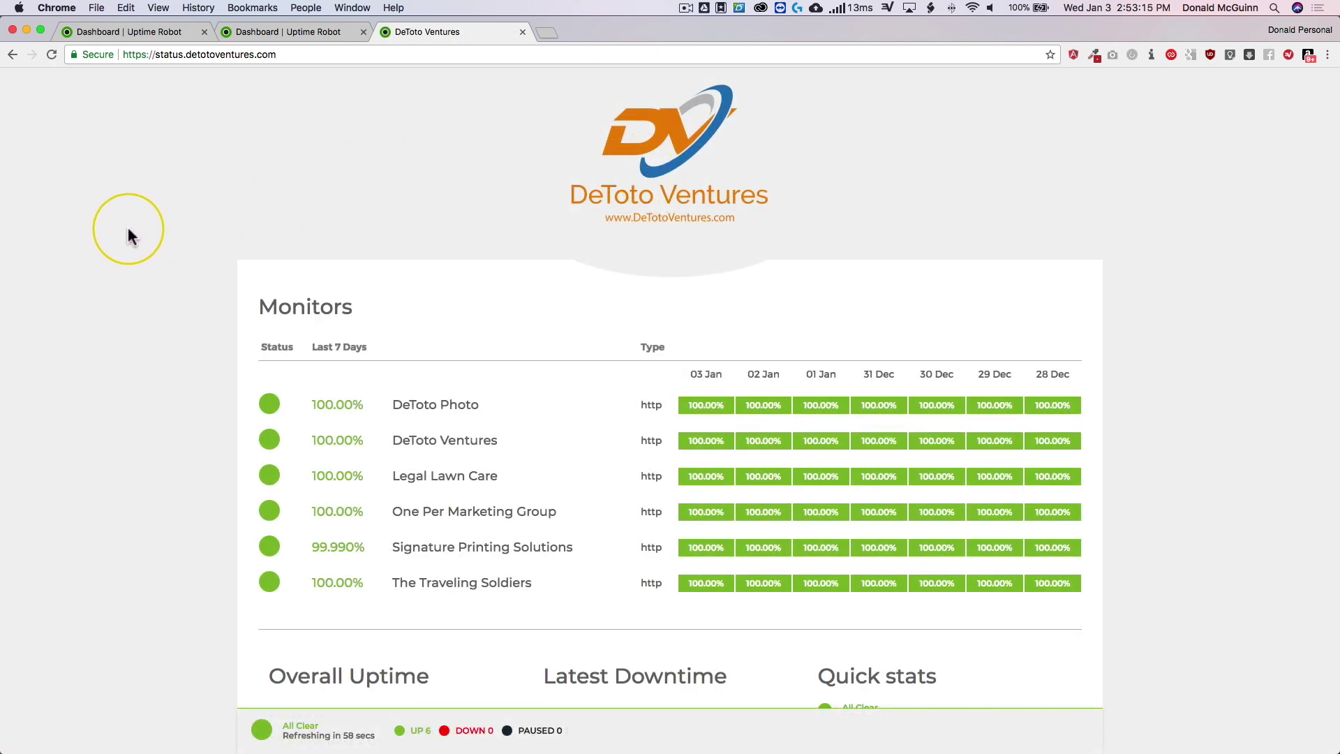
scroll(130, 232, "down", 4)
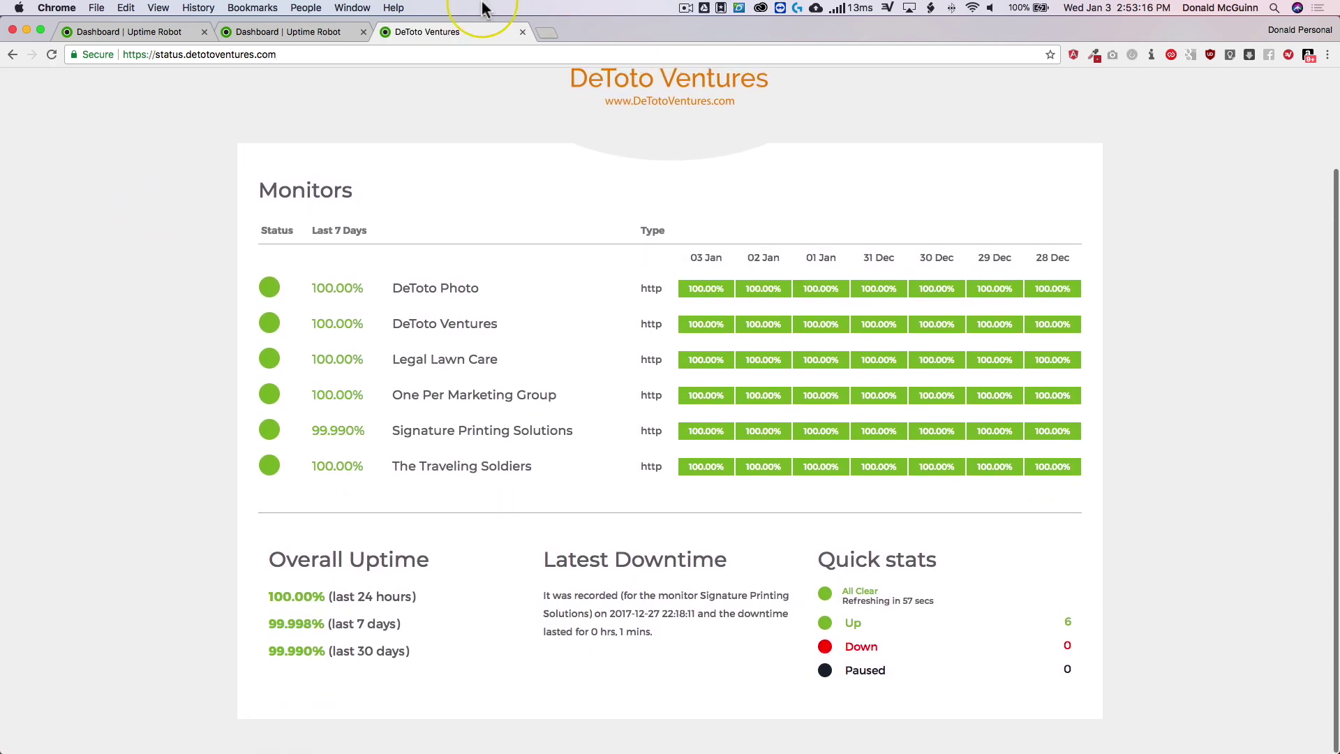
left_click(314, 36)
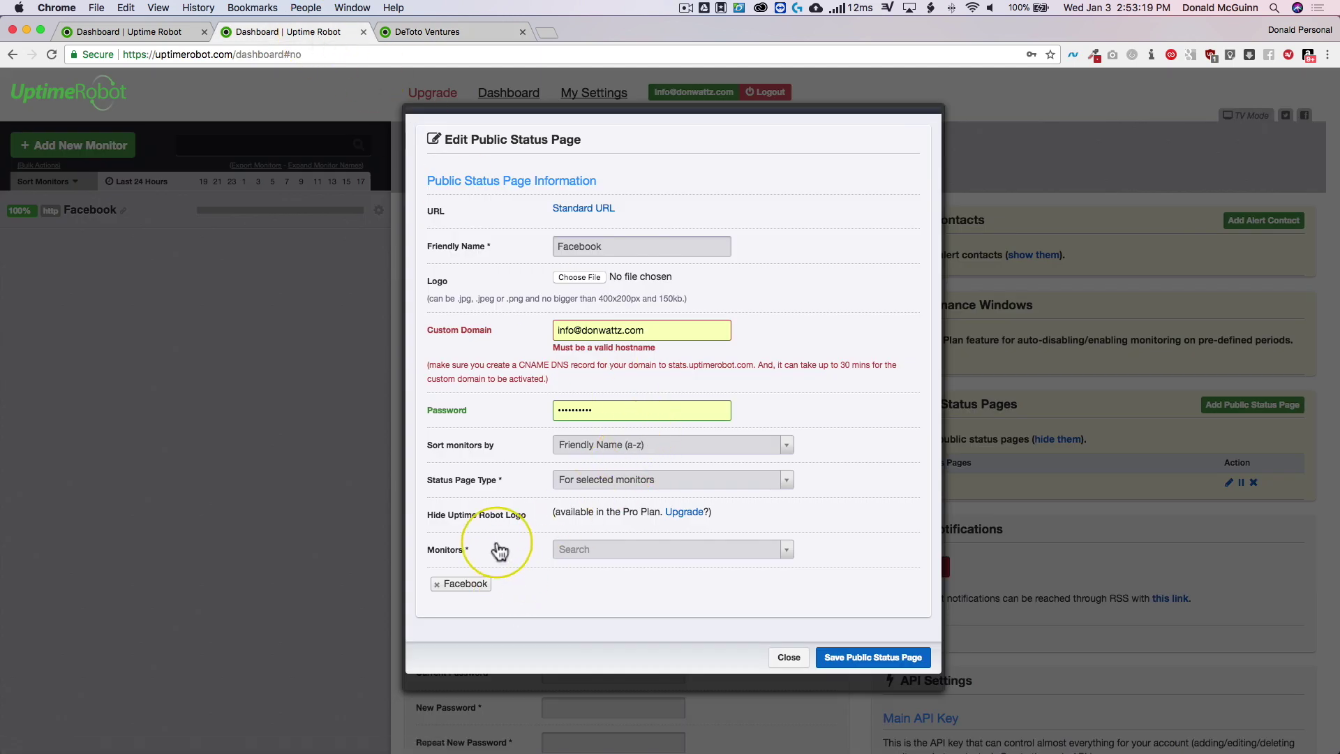
- Note the Pro-only hide-branding option, then open the Facebook status page via its Standard URL
left_click_drag(383, 518, 524, 525)
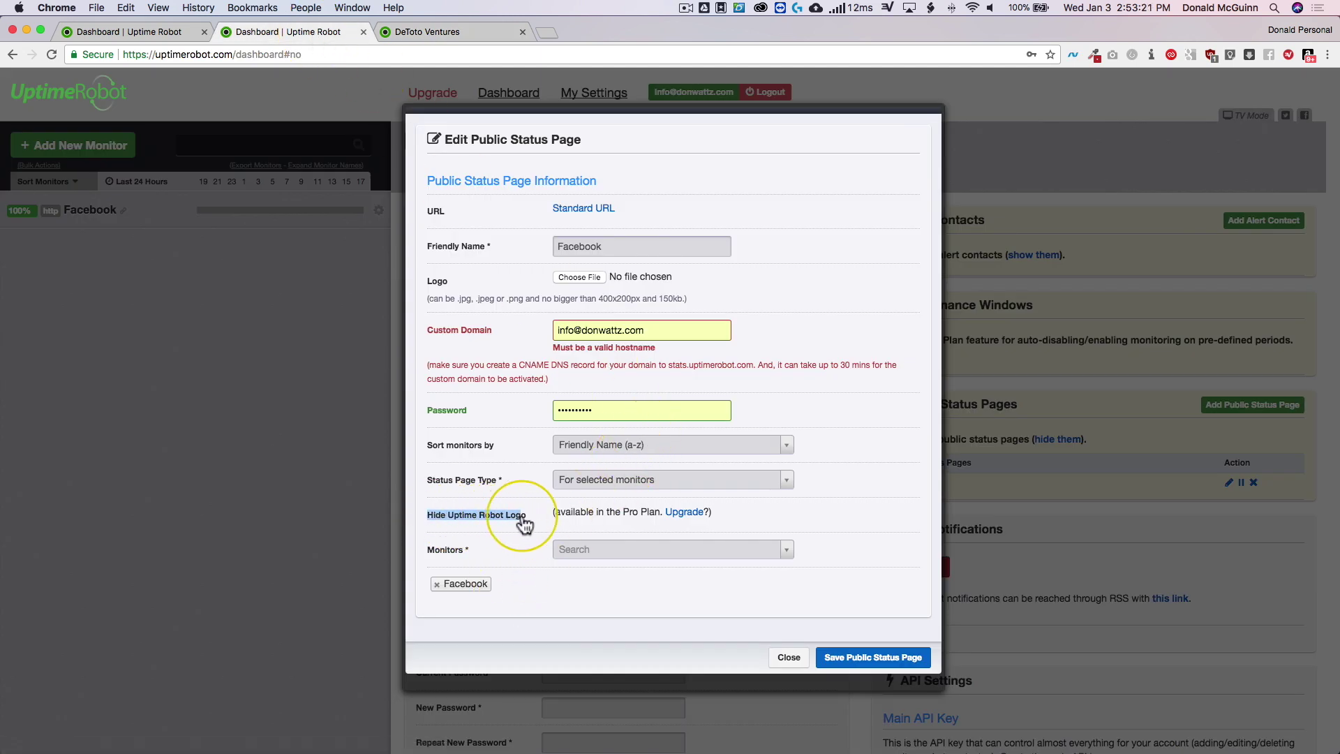
left_click(405, 29)
scroll(558, 453, "down", 1)
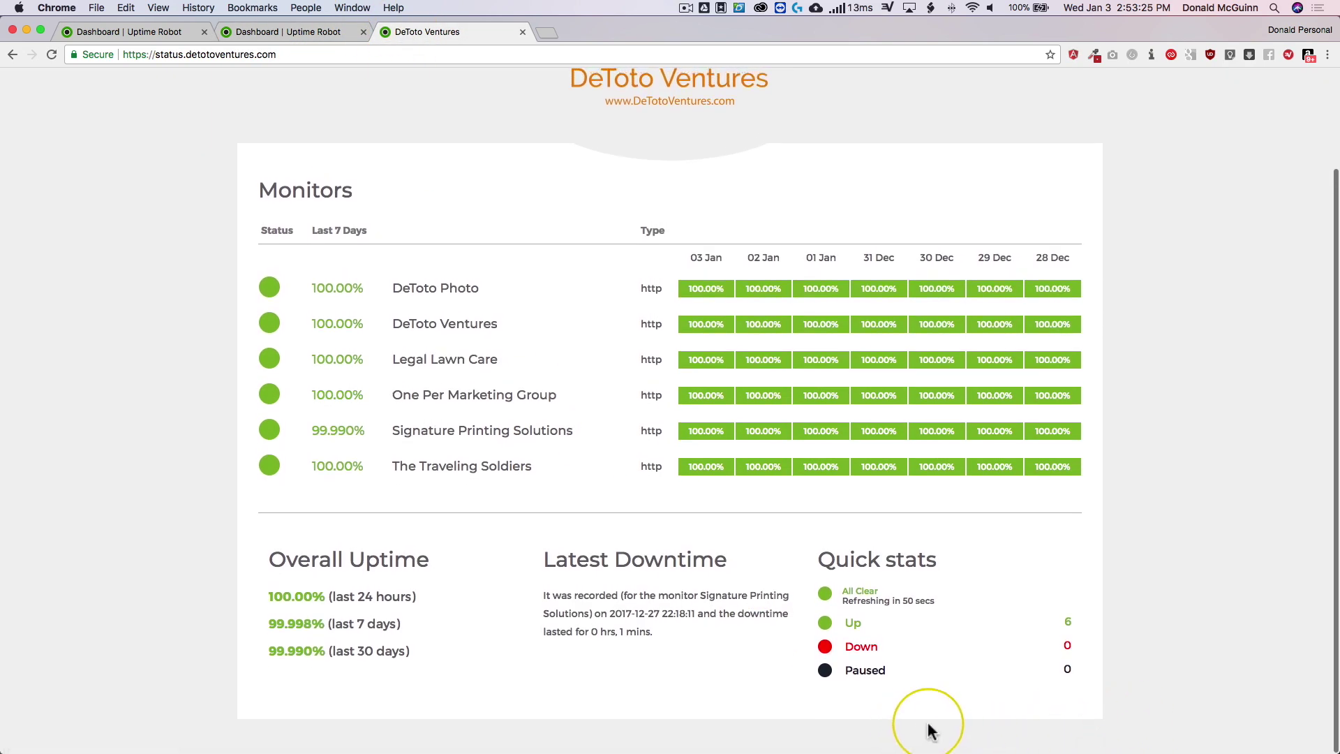
left_click(275, 32)
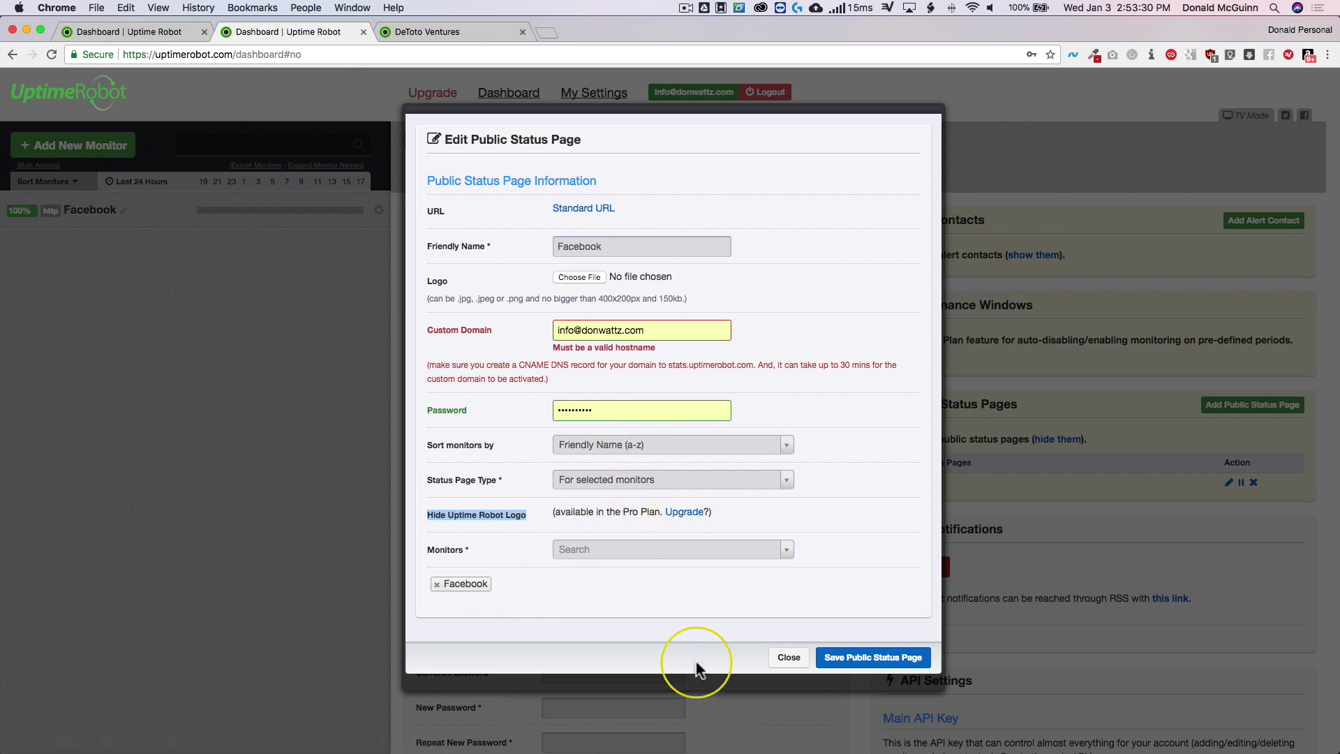
left_click(587, 211)
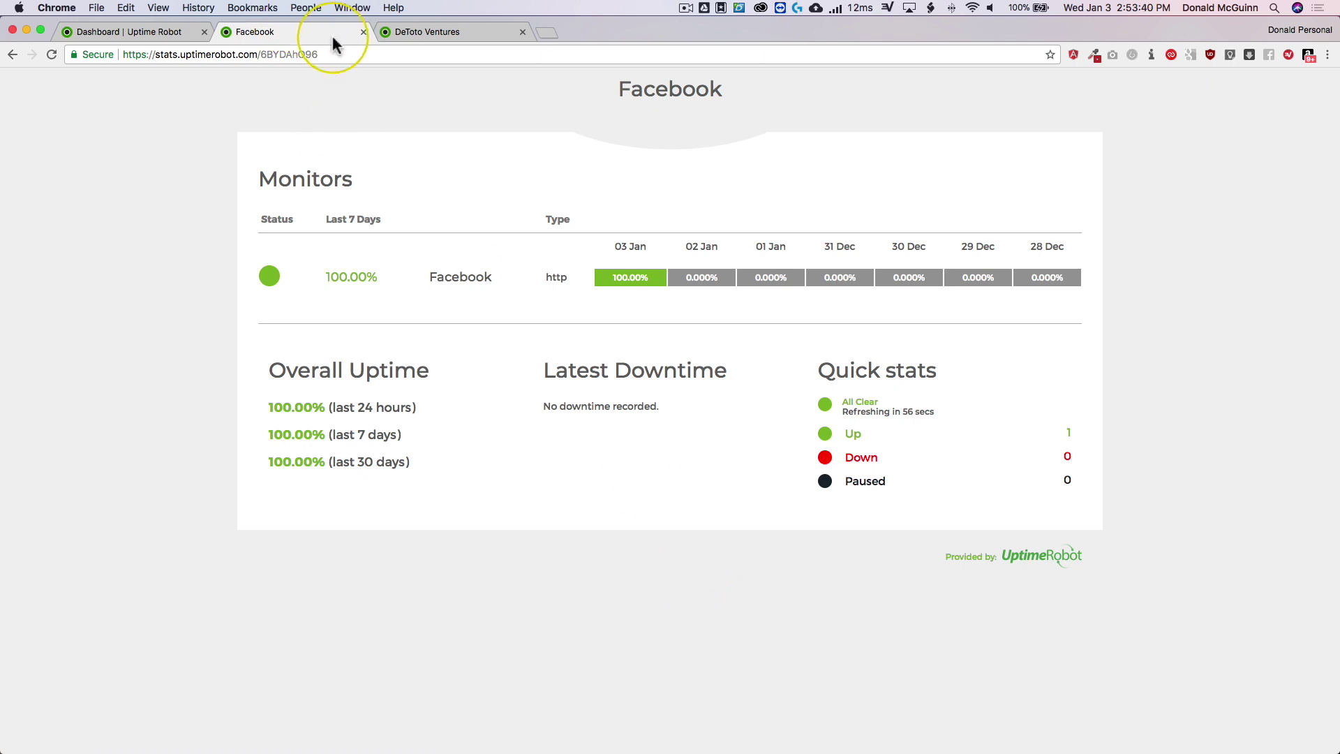
- Compare the DeToto Ventures and Facebook public status pages in their browser tabs
left_click(451, 32)
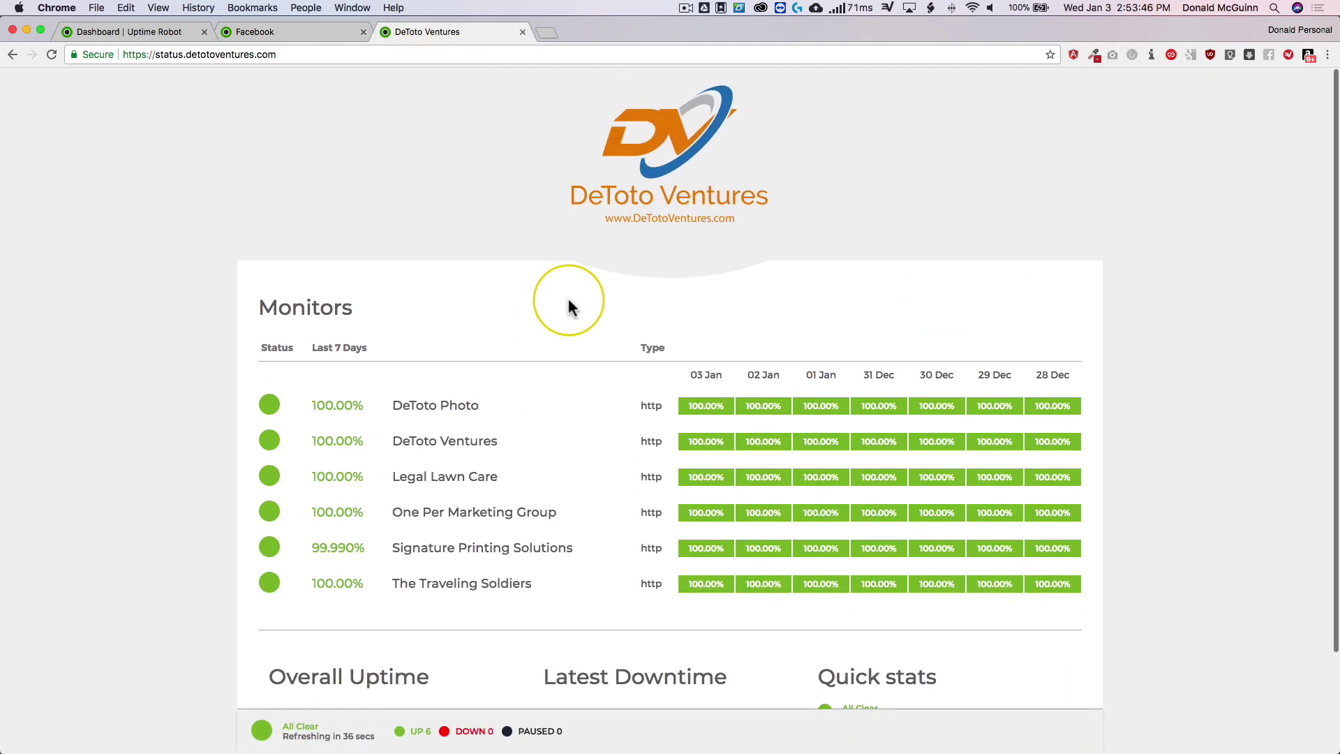
left_click(237, 36)
- Return to My Settings and expand the list of alert contacts
left_click(102, 33)
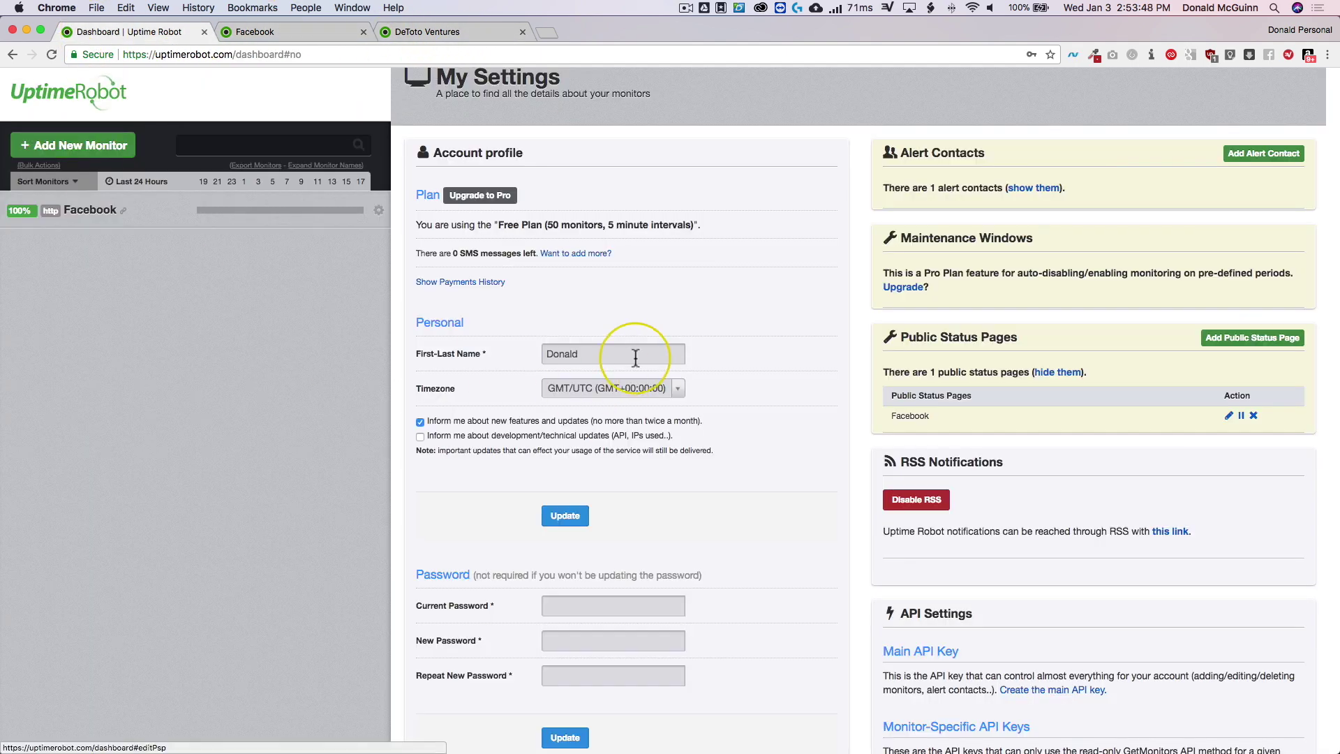
scroll(628, 353, "up", 2)
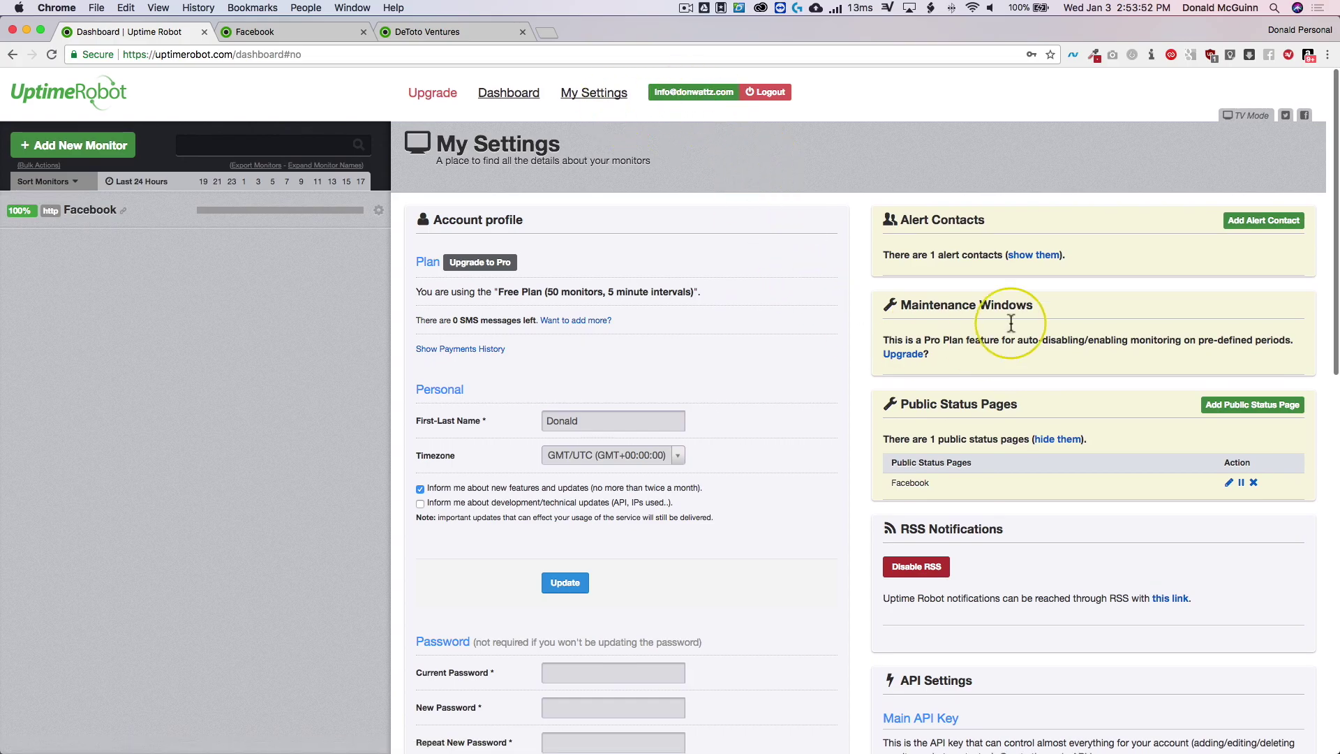
left_click(1025, 259)
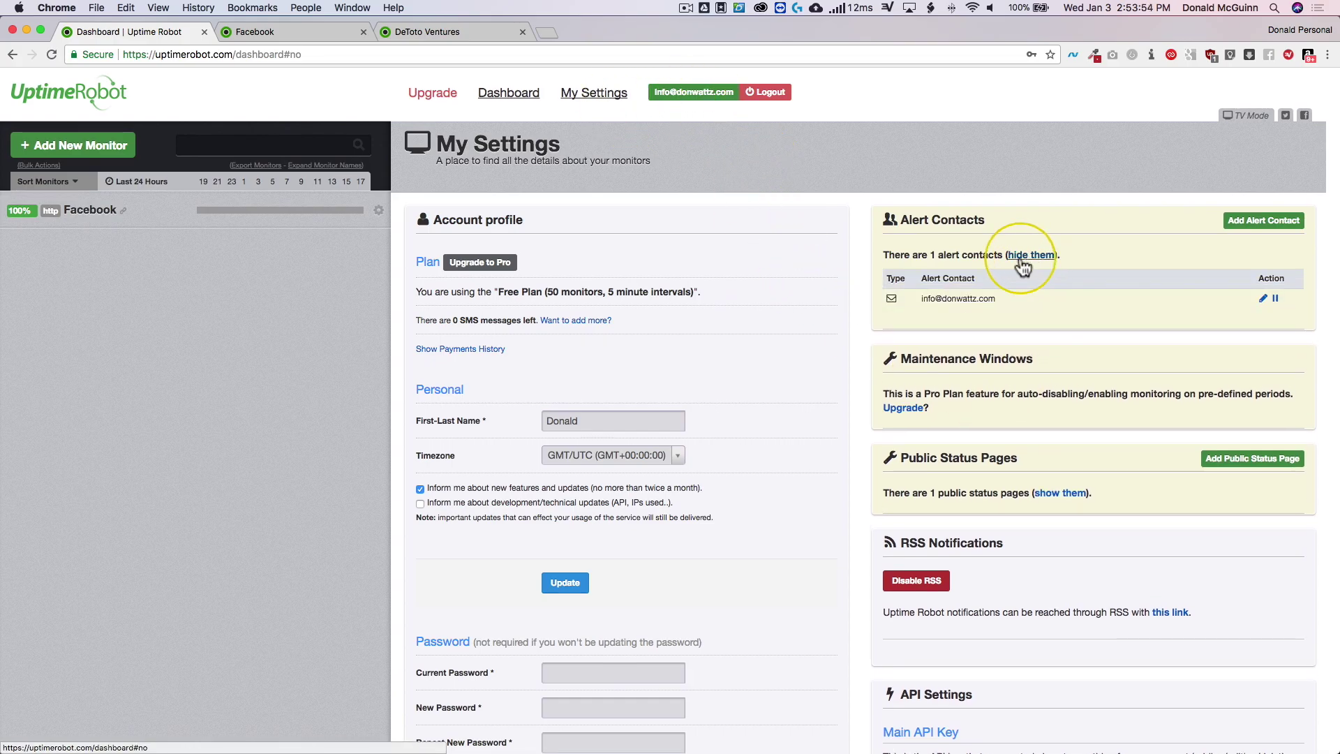
- Start a Slack alert contact, inspect its Friendly Name, WebHook URL and Custom Value fields, then close unsaved
left_click(1247, 223)
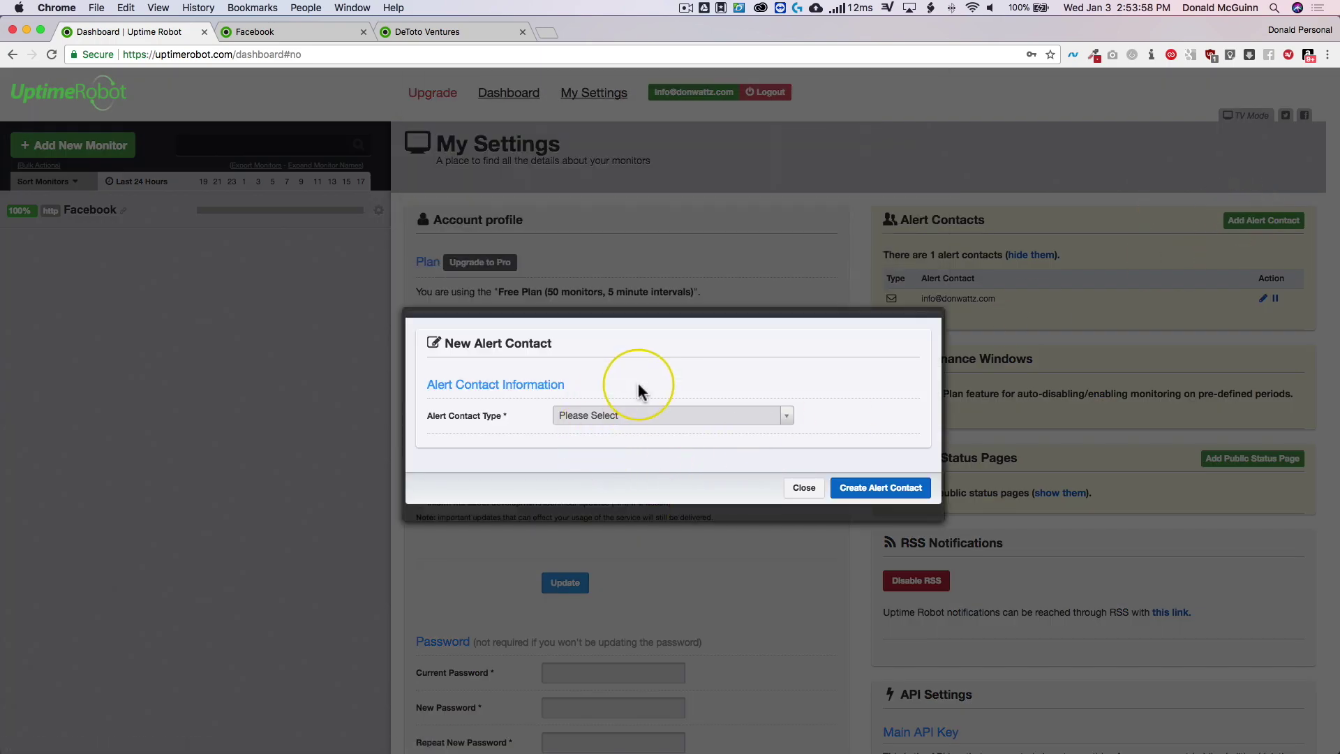
left_click(637, 416)
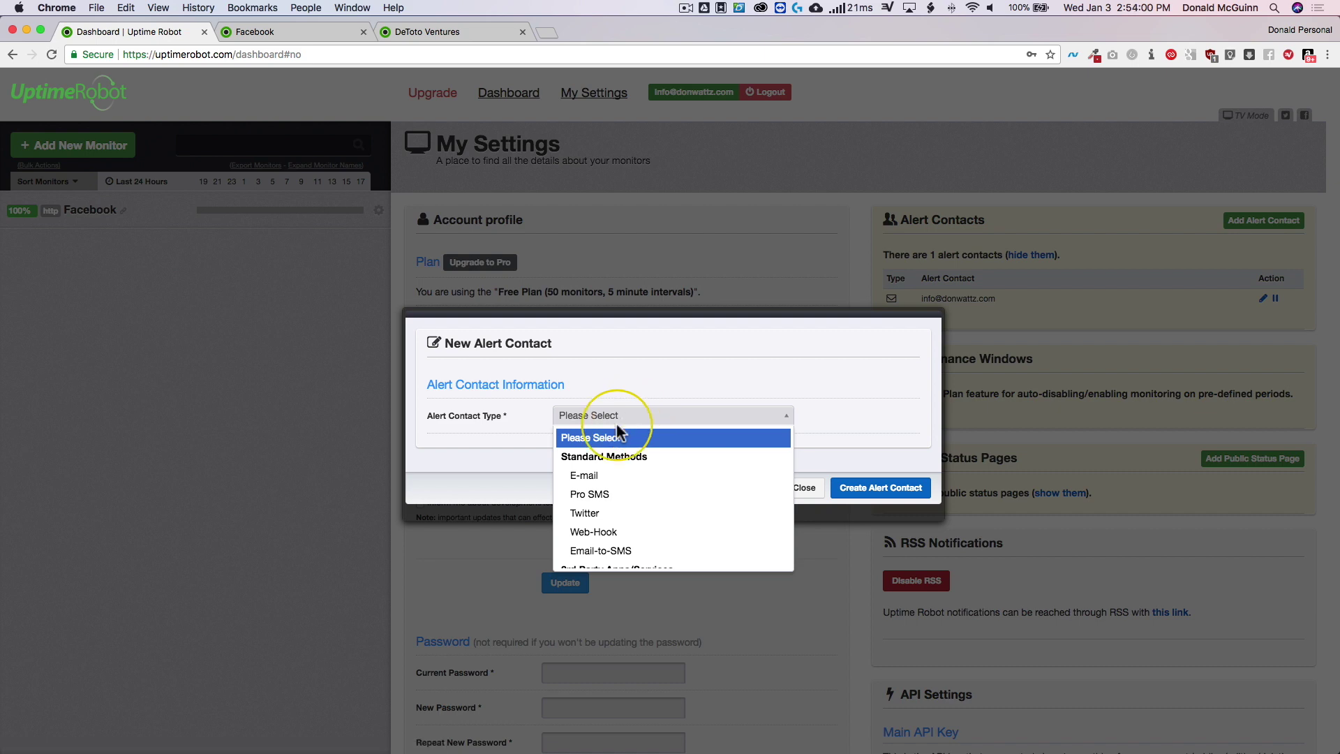
scroll(607, 485, "down", 5)
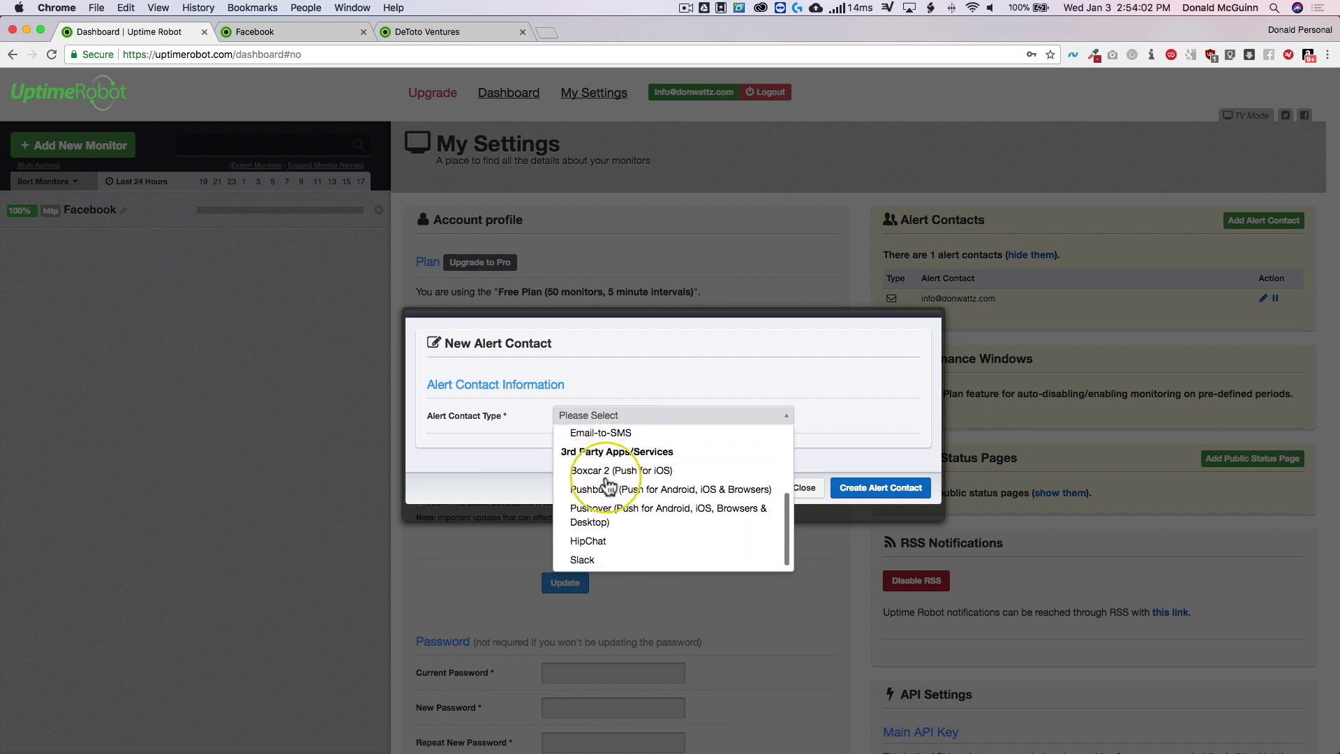
scroll(584, 506, "up", 5)
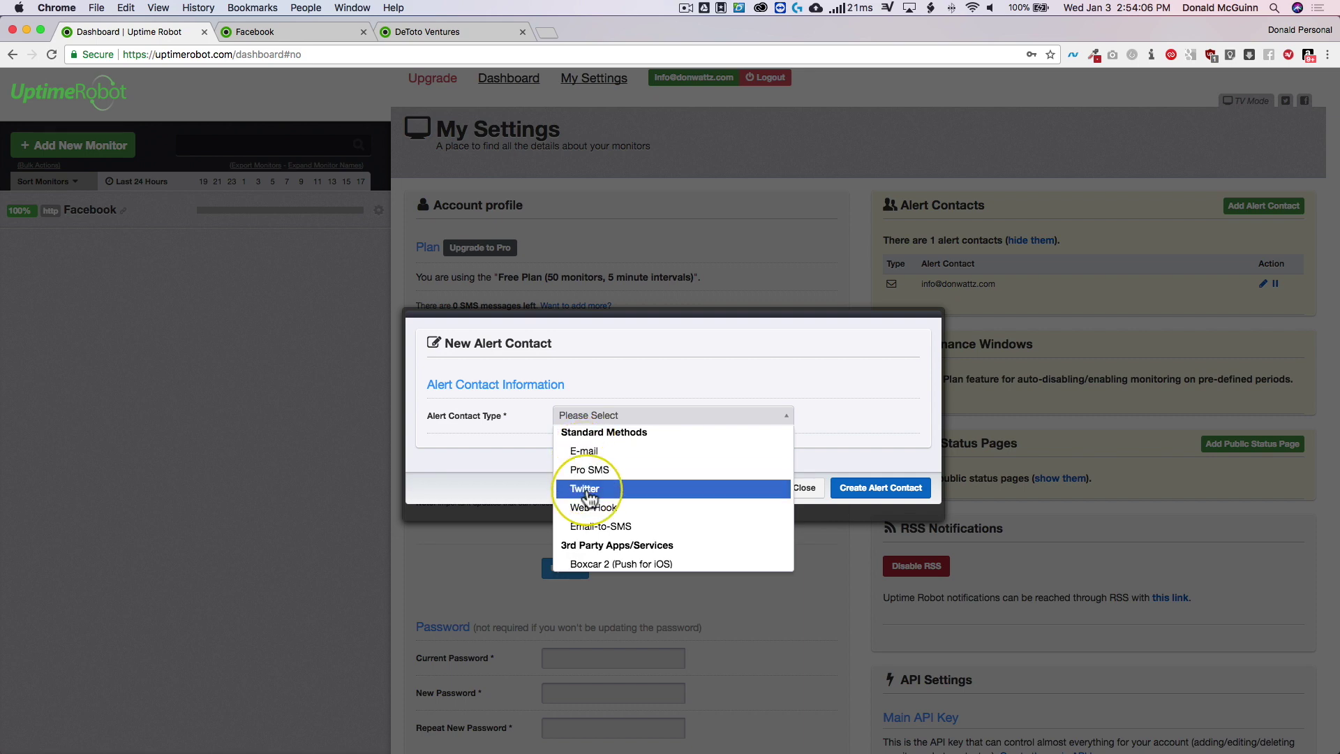
scroll(593, 517, "down", 5)
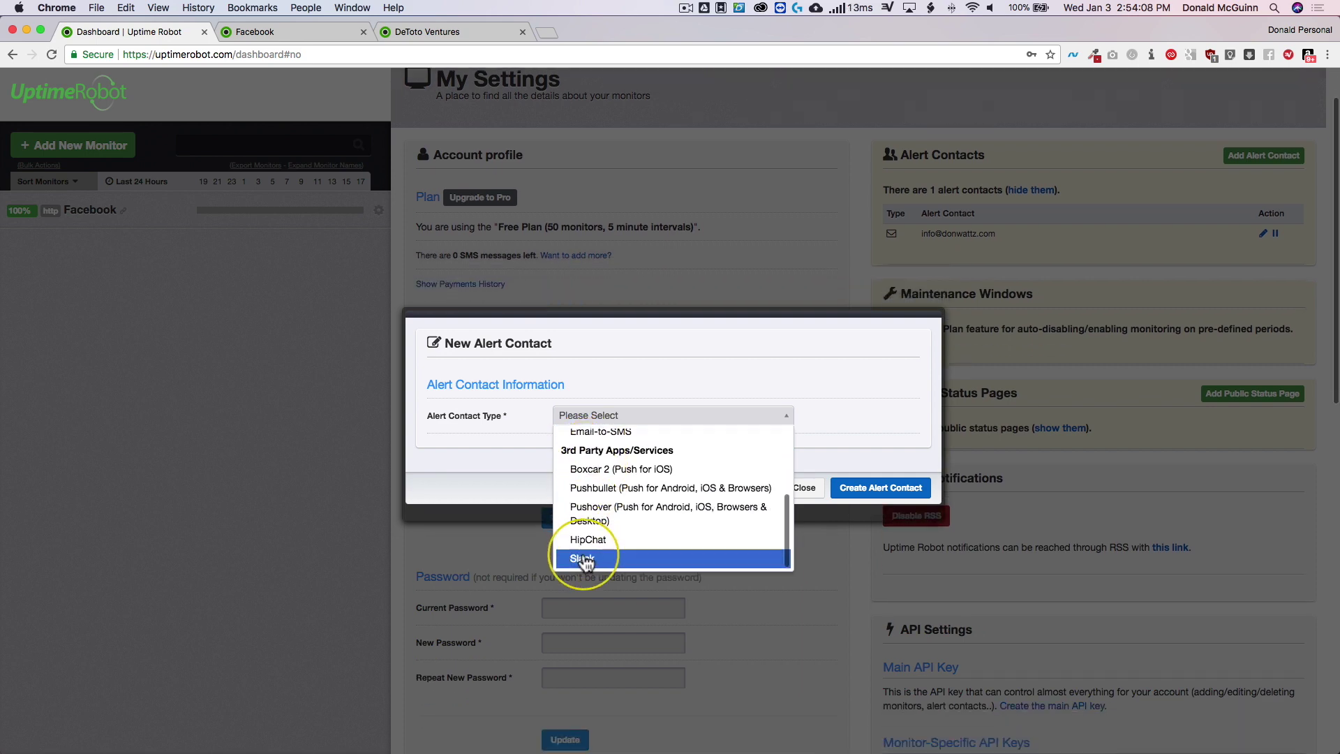
left_click(583, 559)
left_click(578, 449)
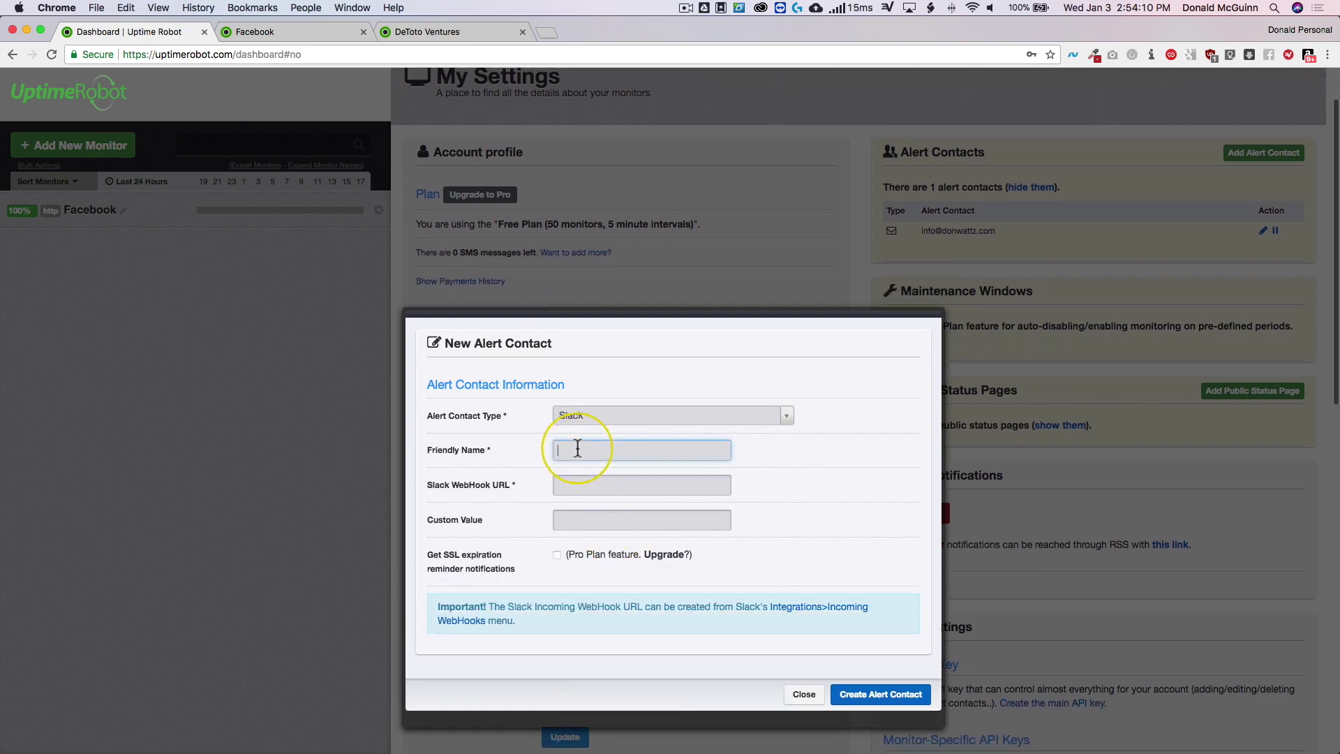
left_click(583, 489)
left_click(573, 522)
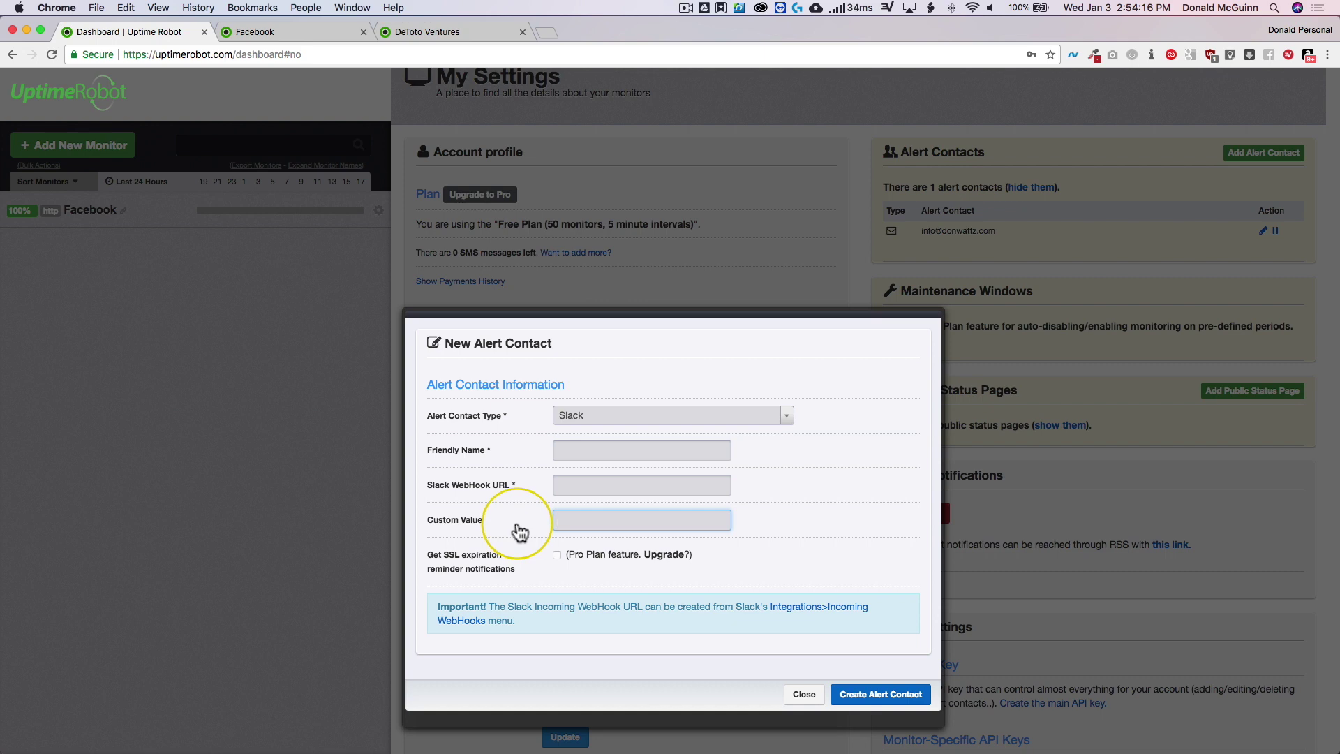
left_click(556, 640)
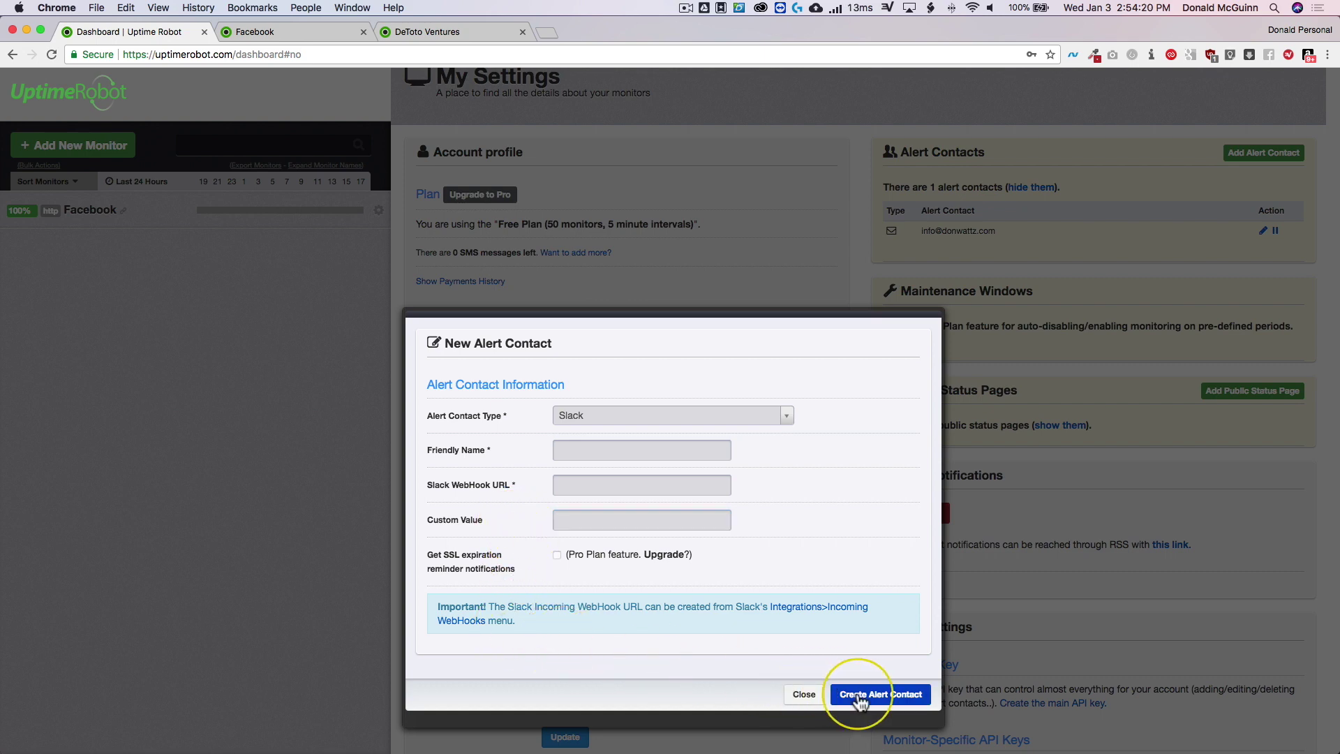
left_click(804, 694)
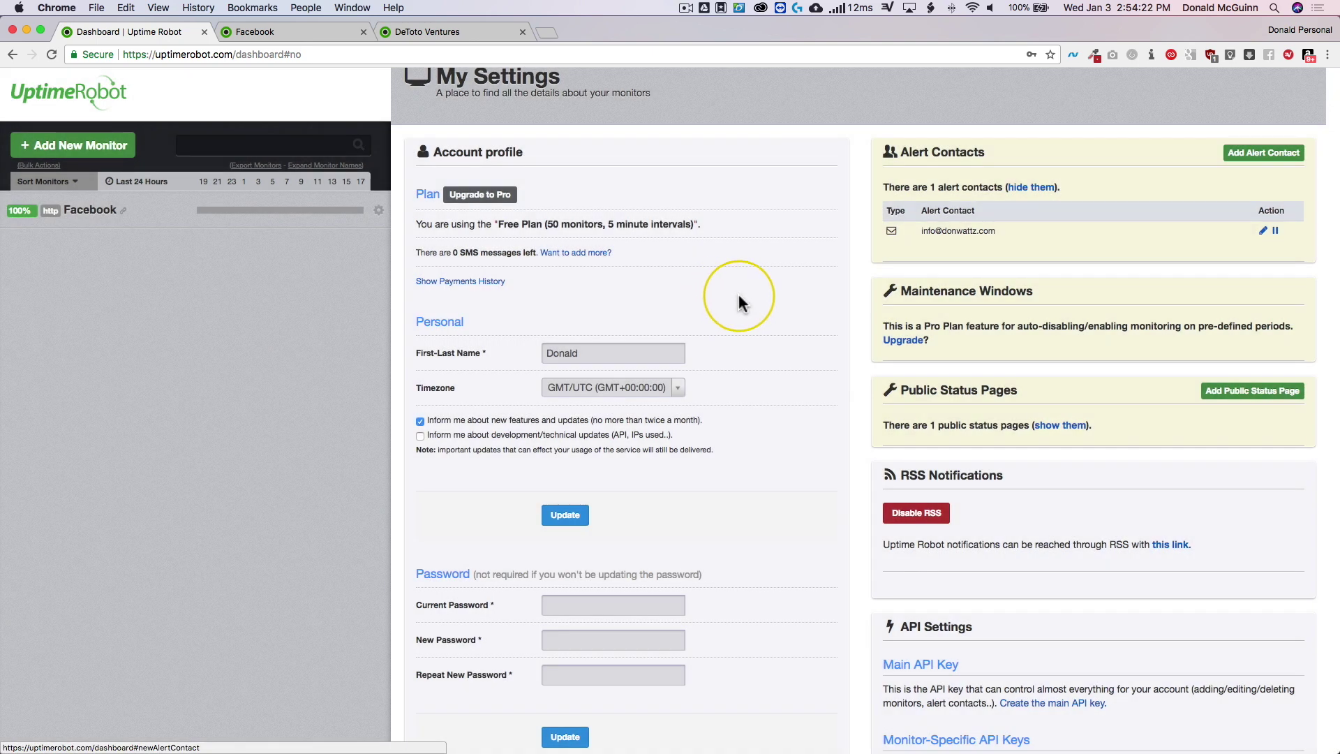
scroll(216, 282, "up", 3)
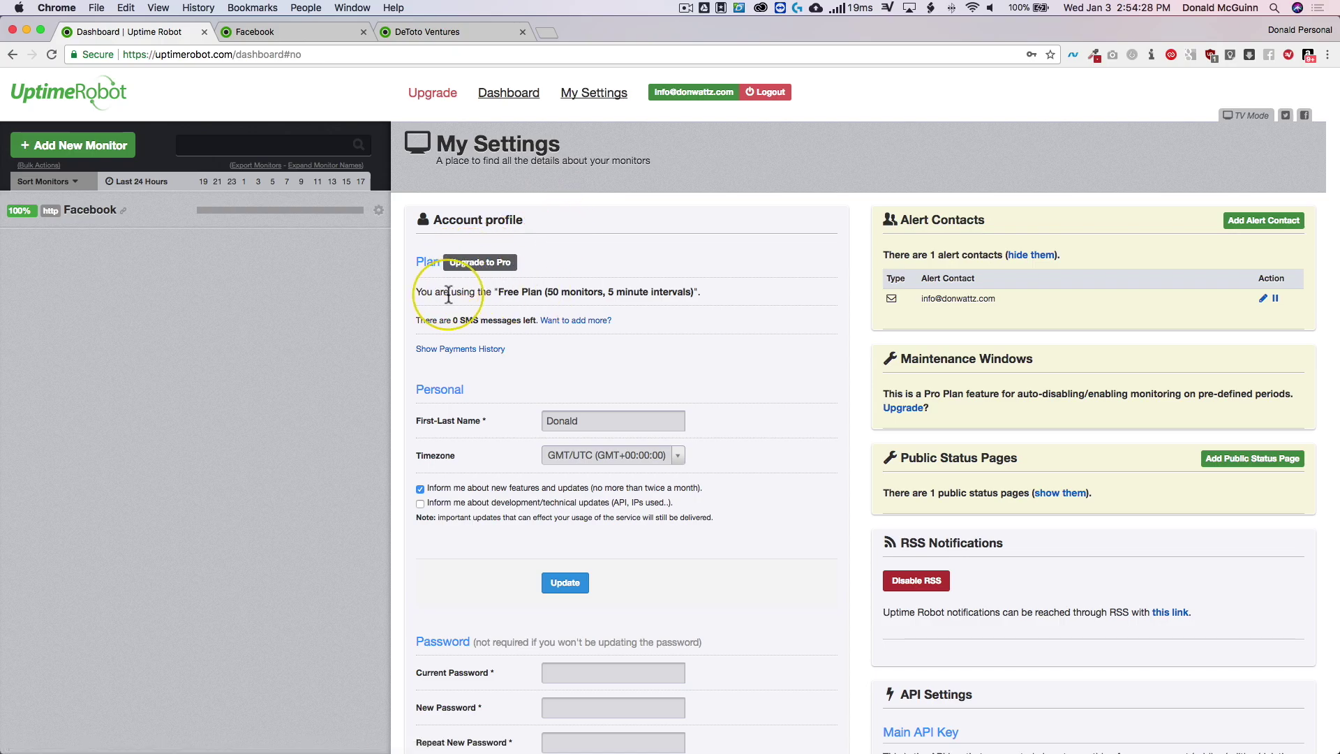
- Highlight the Free Plan description: 50 monitors checked at 5 minute intervals
left_click_drag(444, 292, 709, 293)
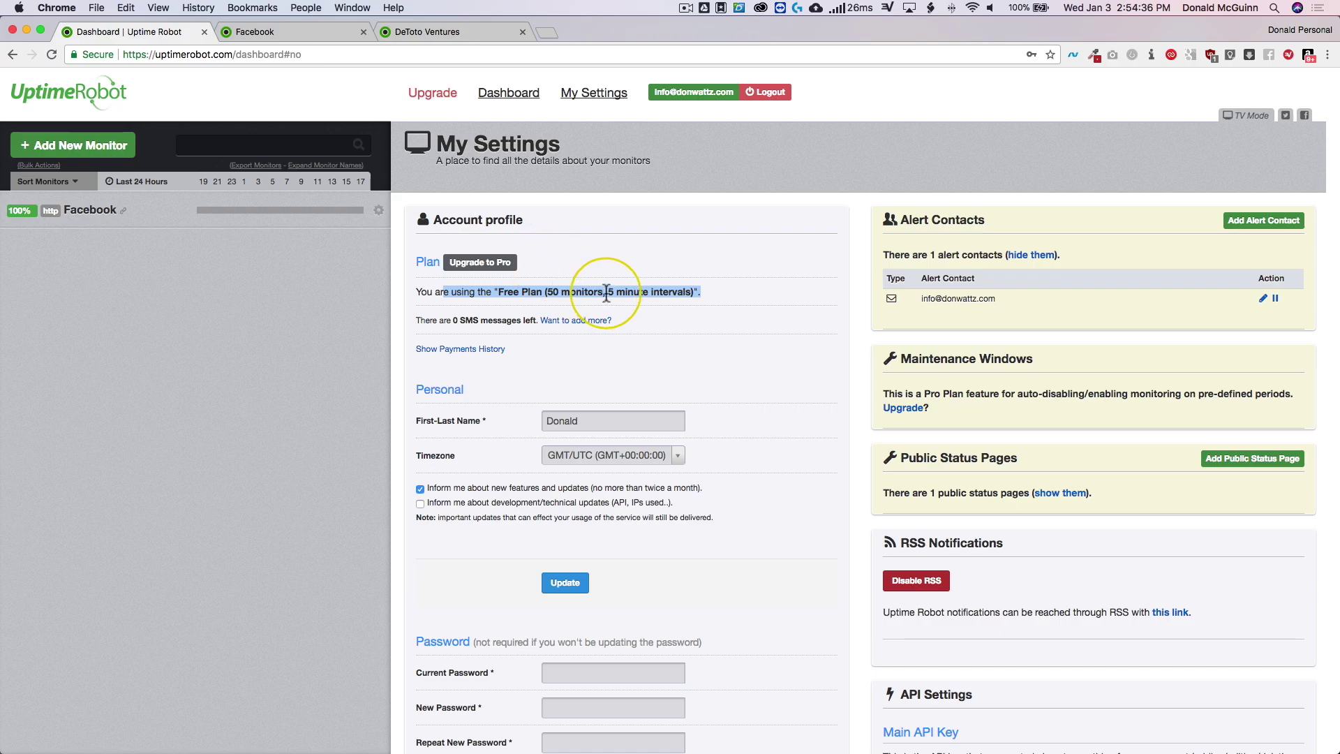
left_click(590, 268)
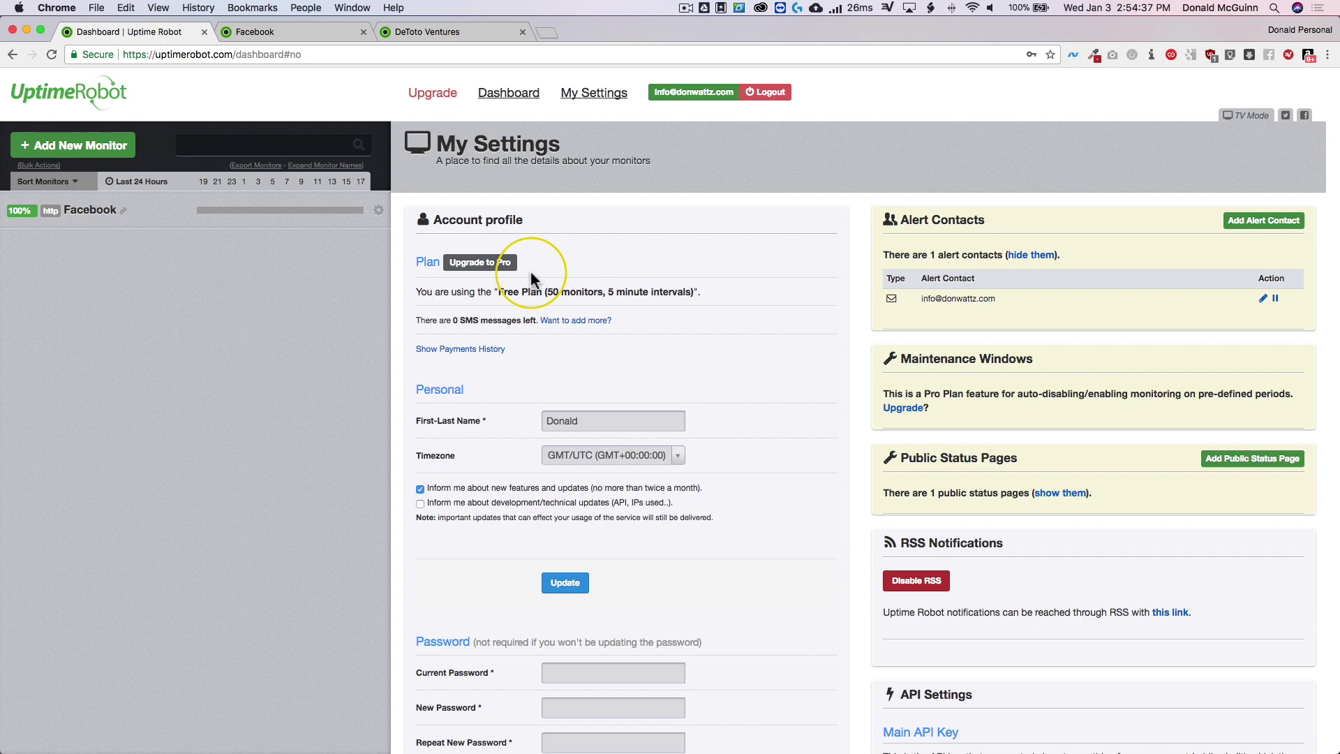
- Review the Pro offer (50 monitors, 1-minute interval, $4.5/month) and close it without upgrading
left_click(487, 266)
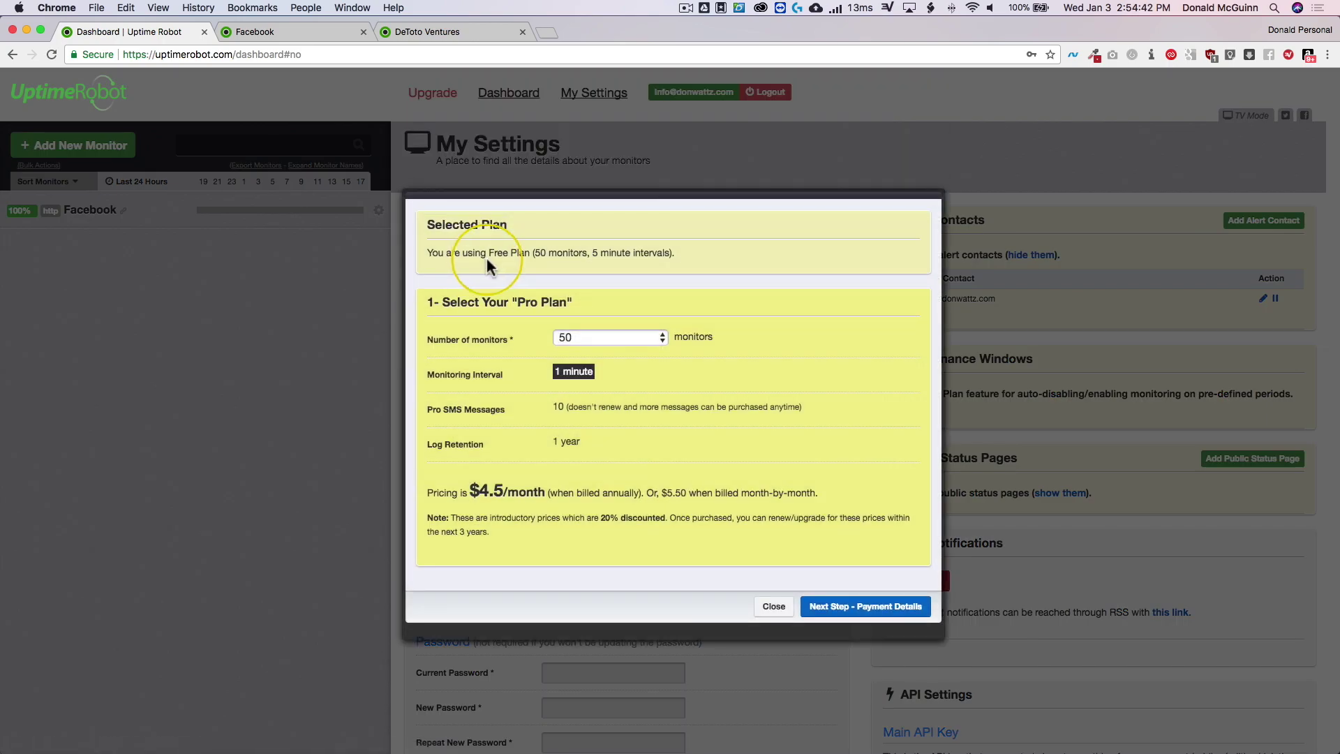
left_click(583, 342)
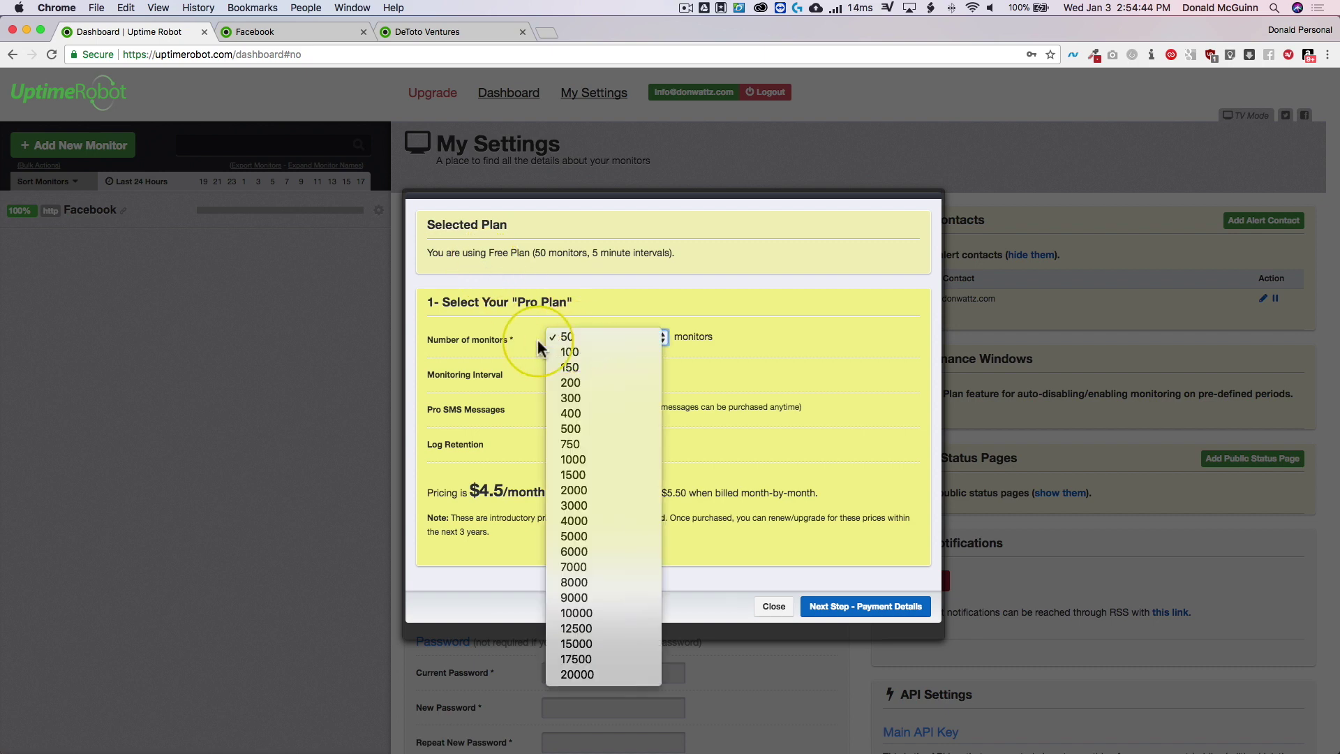
left_click(551, 337)
left_click(551, 378)
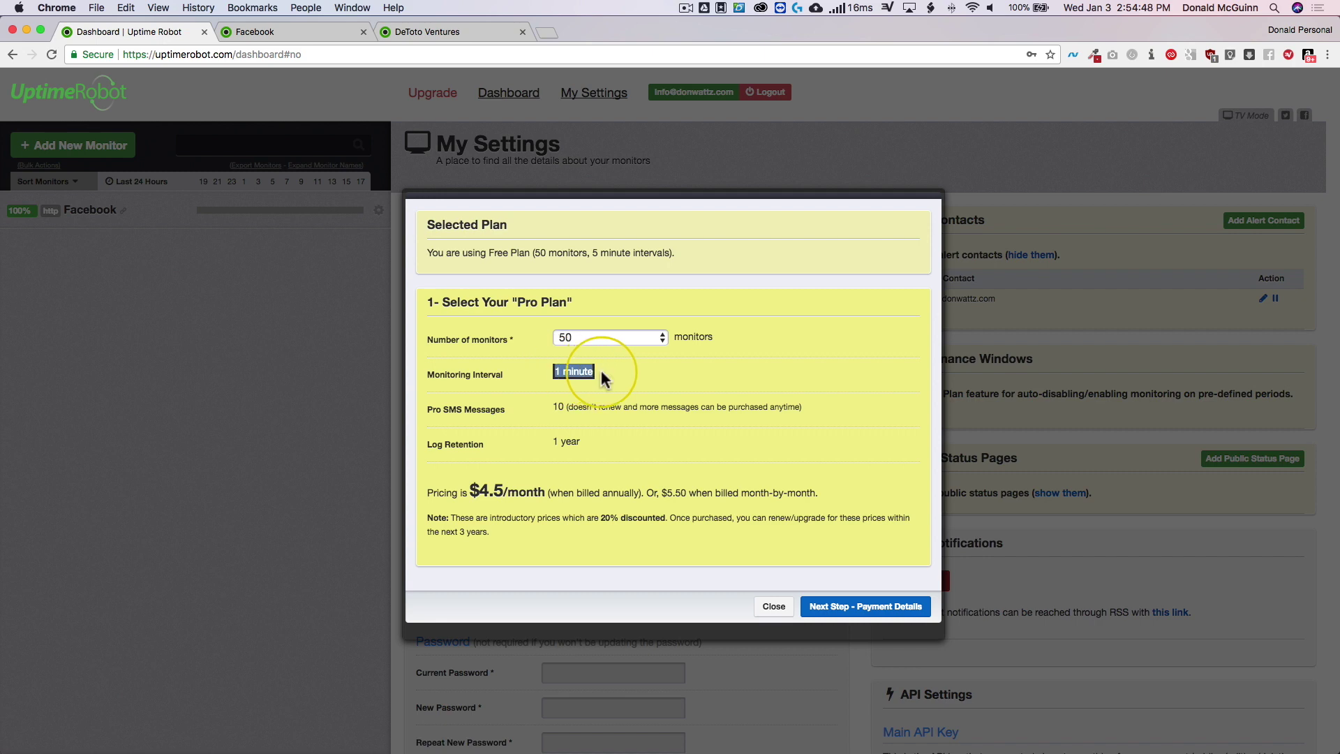
left_click(470, 416)
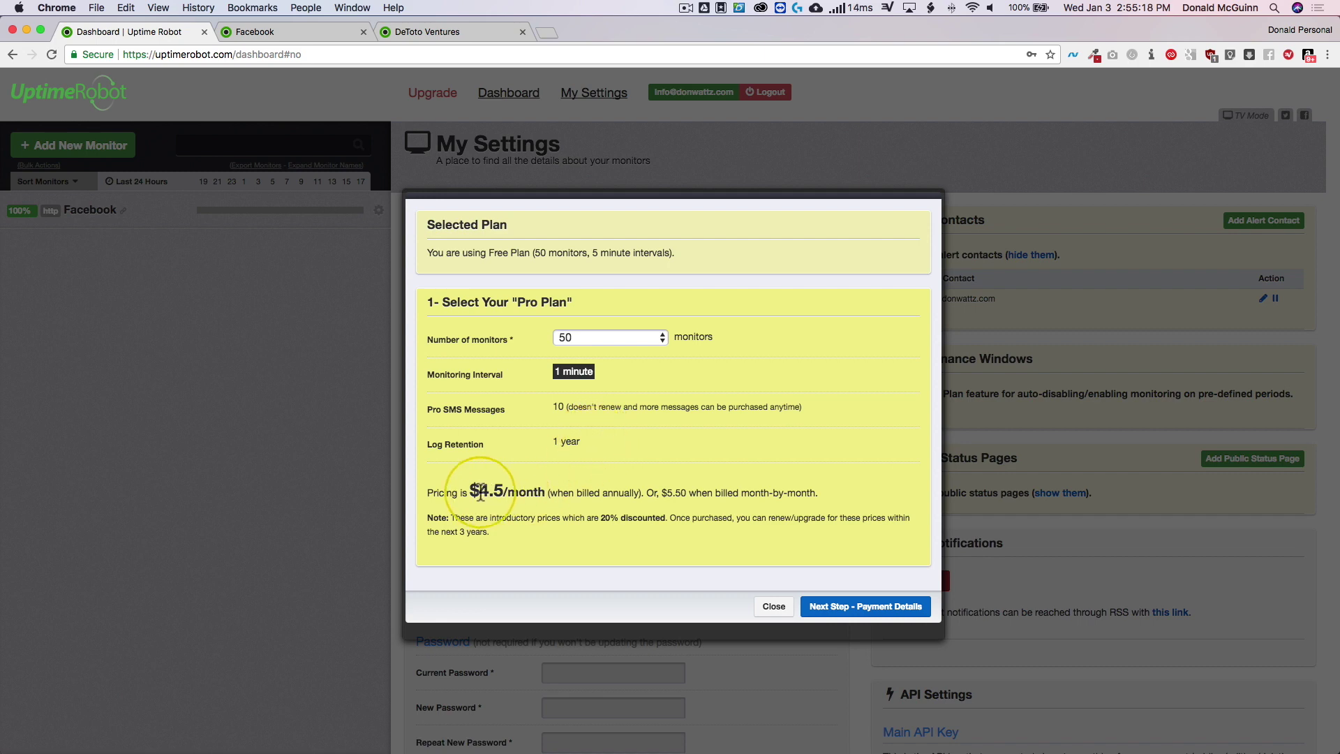
left_click_drag(478, 491, 503, 494)
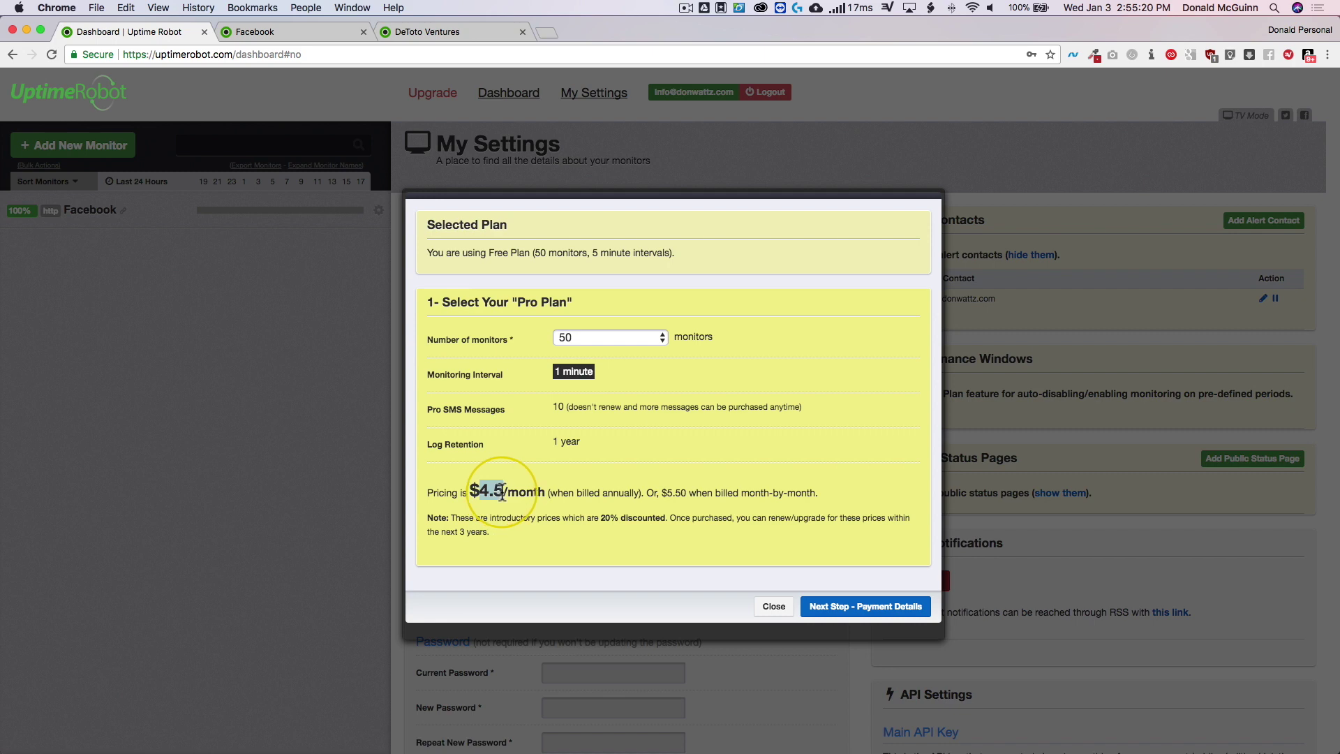
left_click(492, 489)
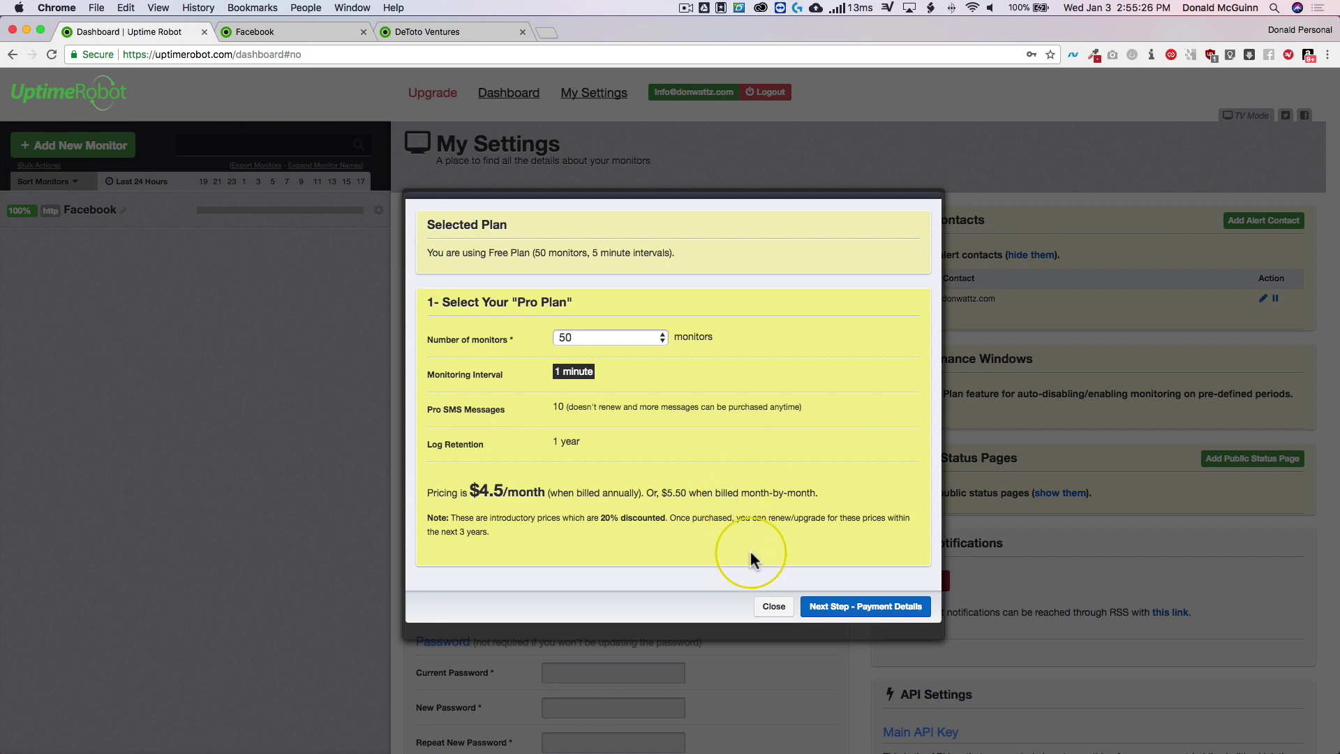
left_click(773, 607)
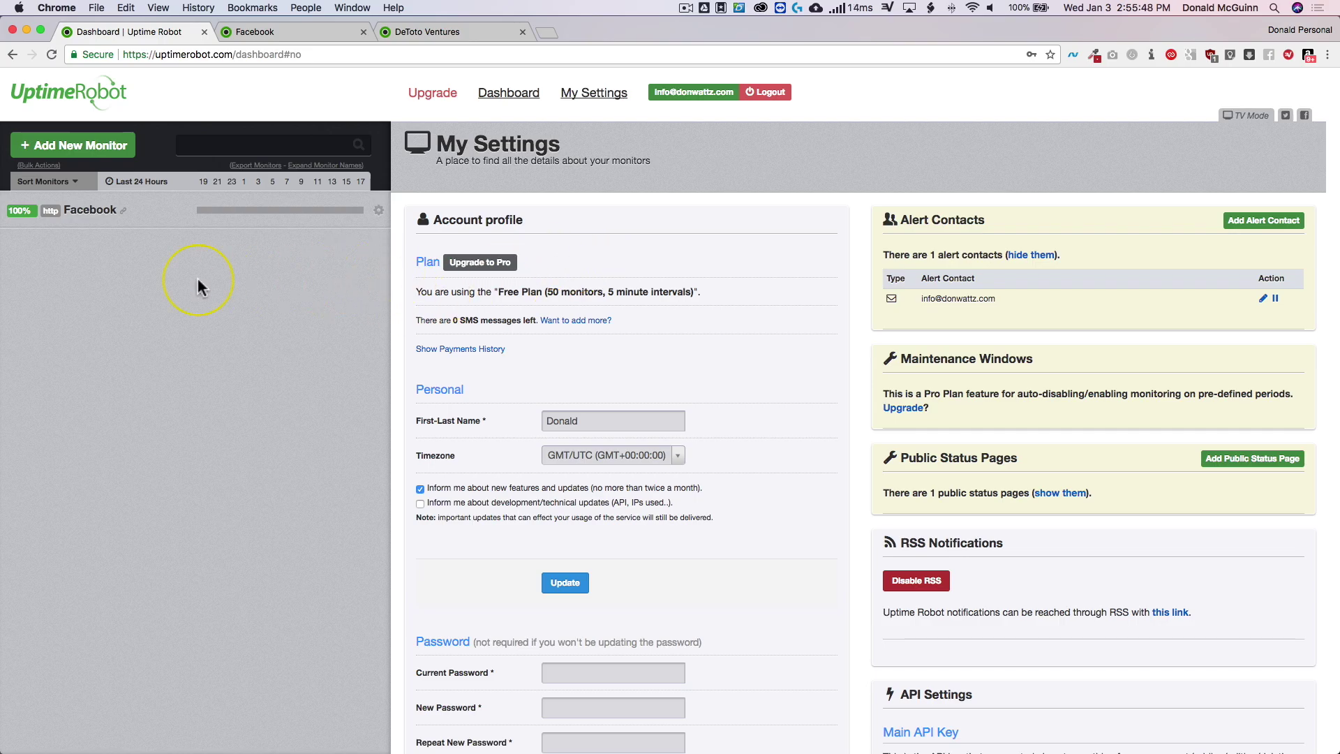
- Scroll back up the free account's My Settings page
scroll(197, 296, "up", 2)
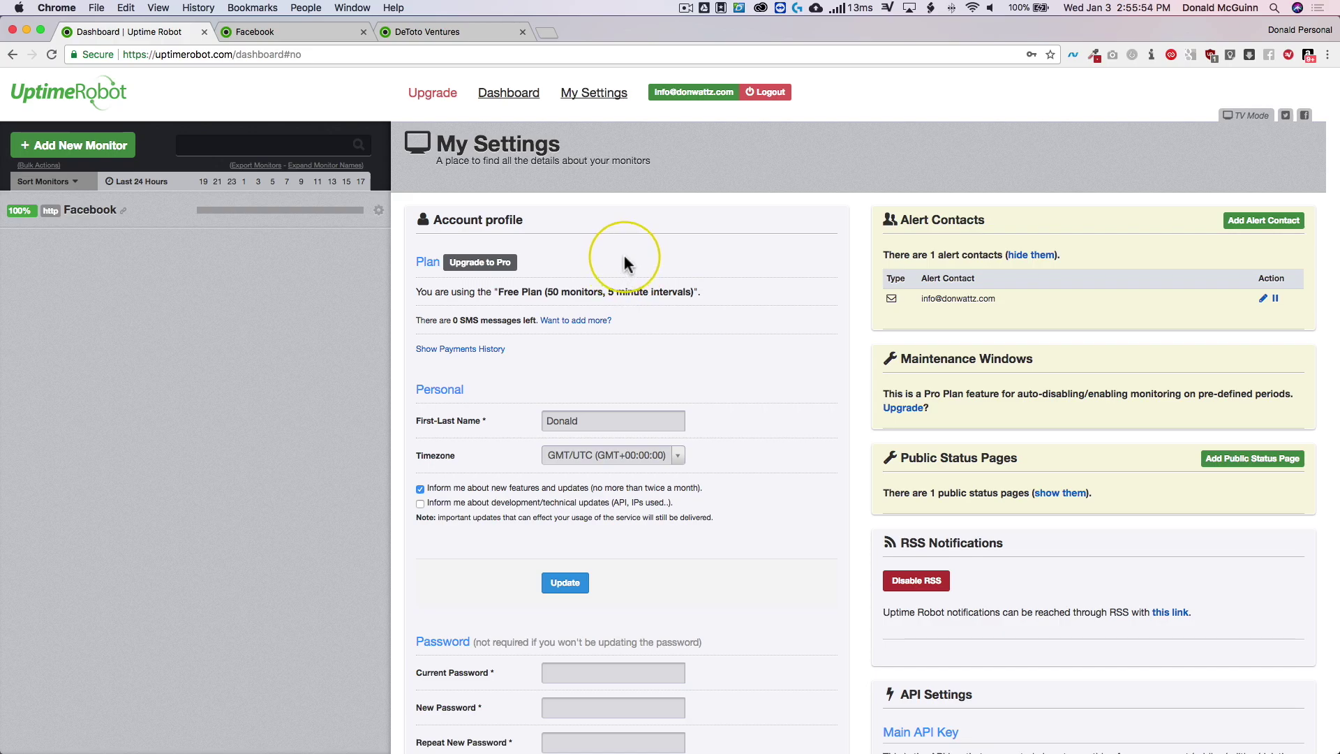
- Log out of the free account and sign in to the Pro account with its saved Chrome e-mail
left_click(761, 93)
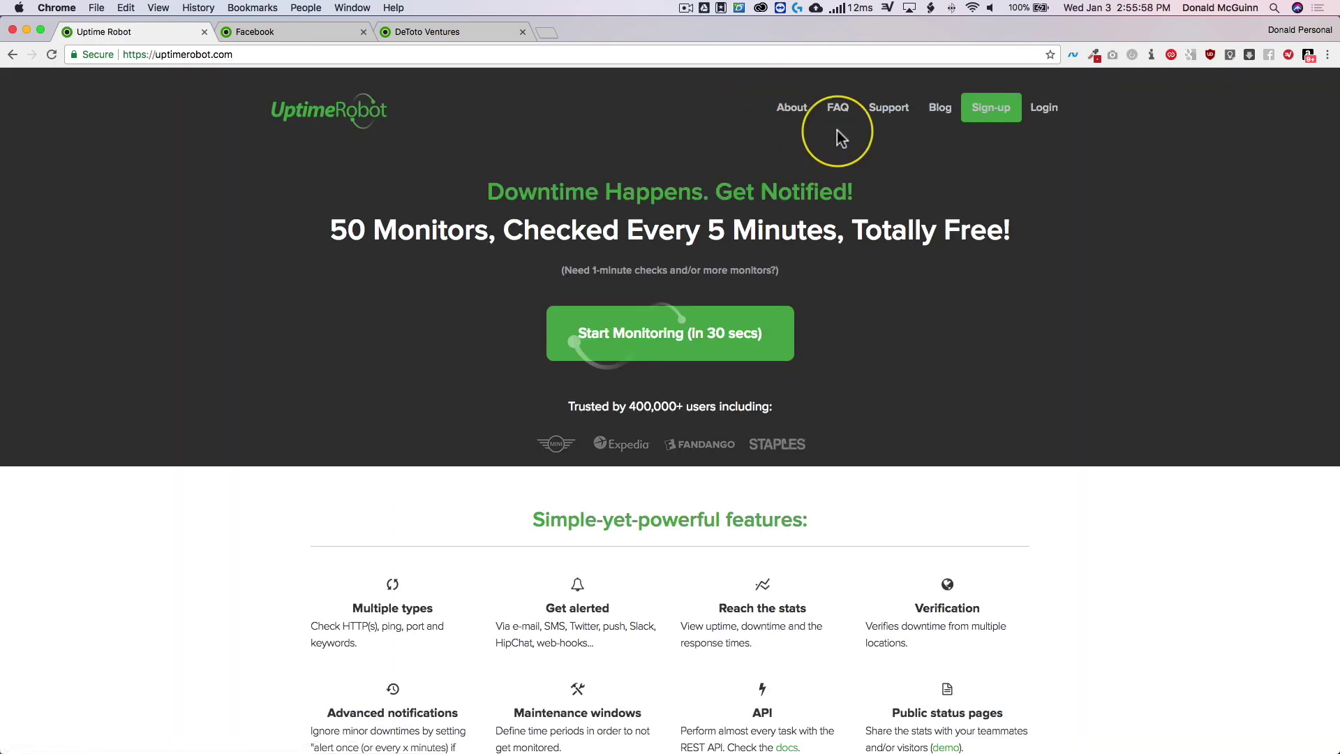
left_click(1043, 112)
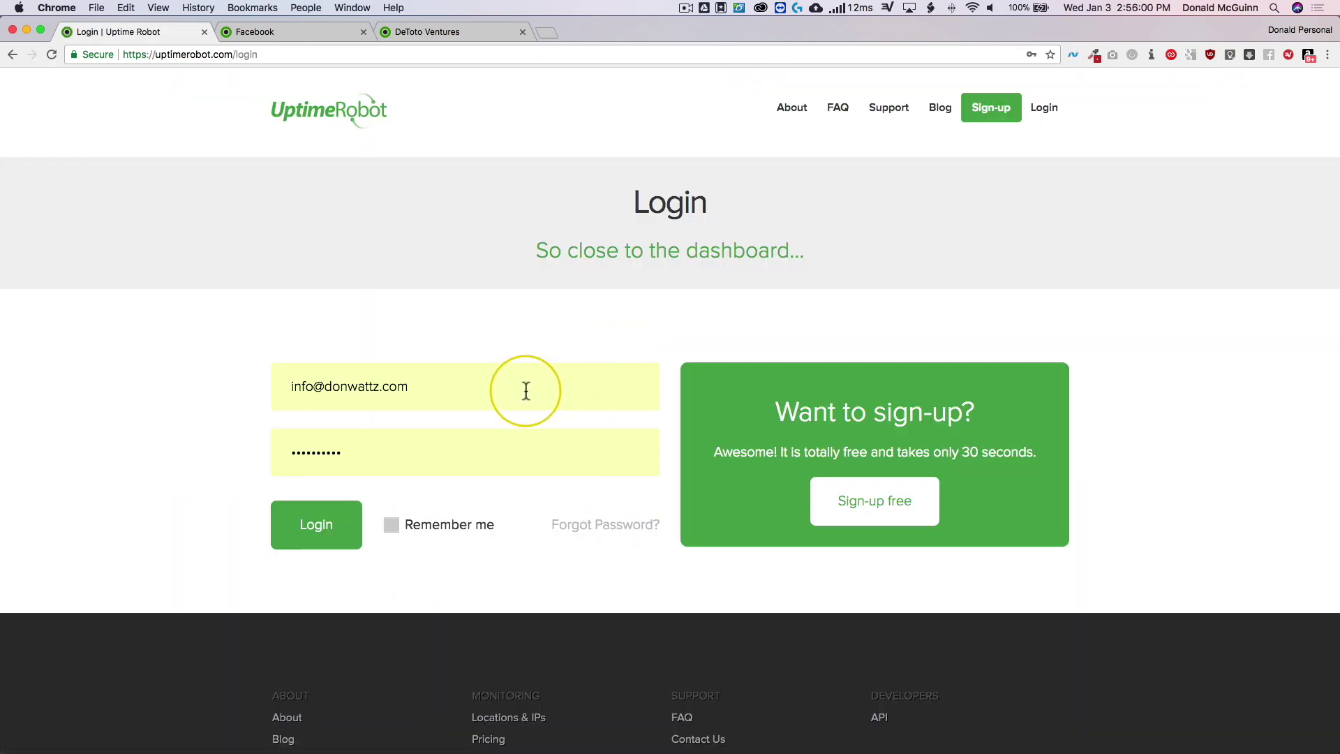
left_click(526, 391)
key("super+a")
type("m")
key("Down")
key("Return")
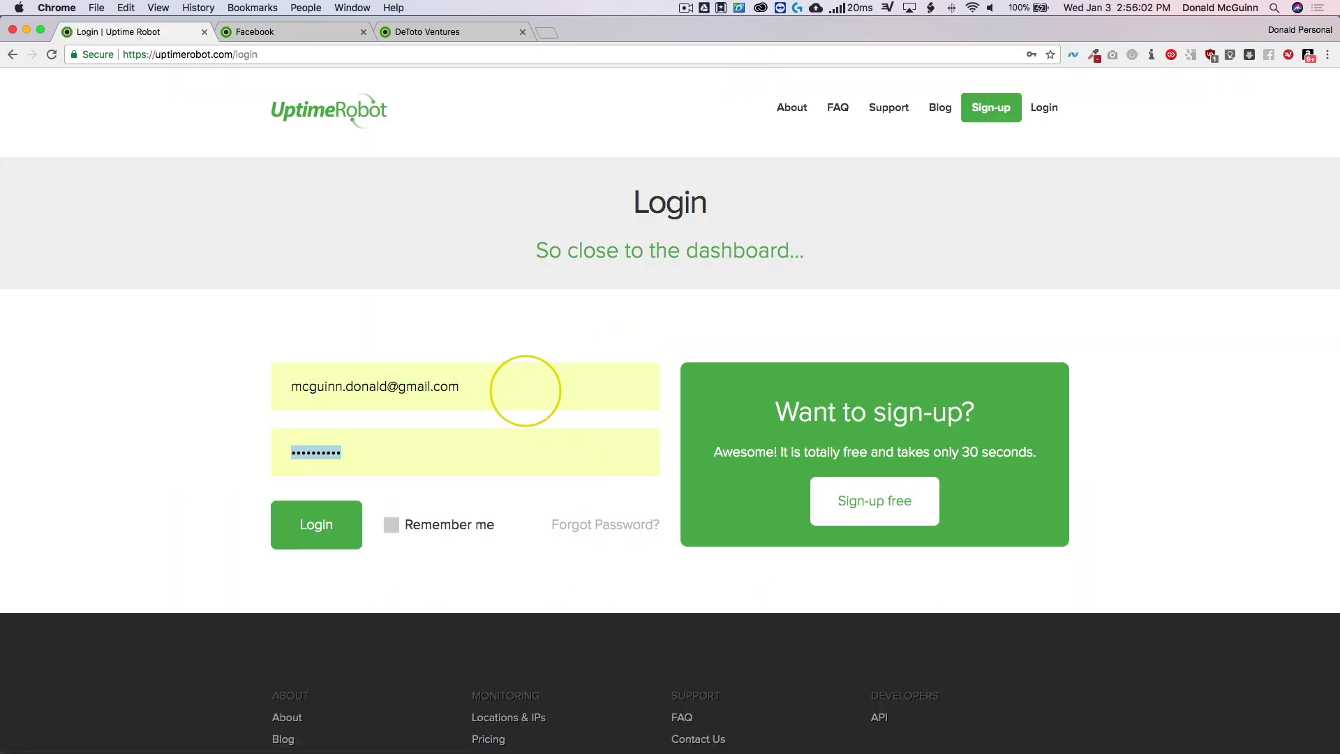
left_click(315, 525)
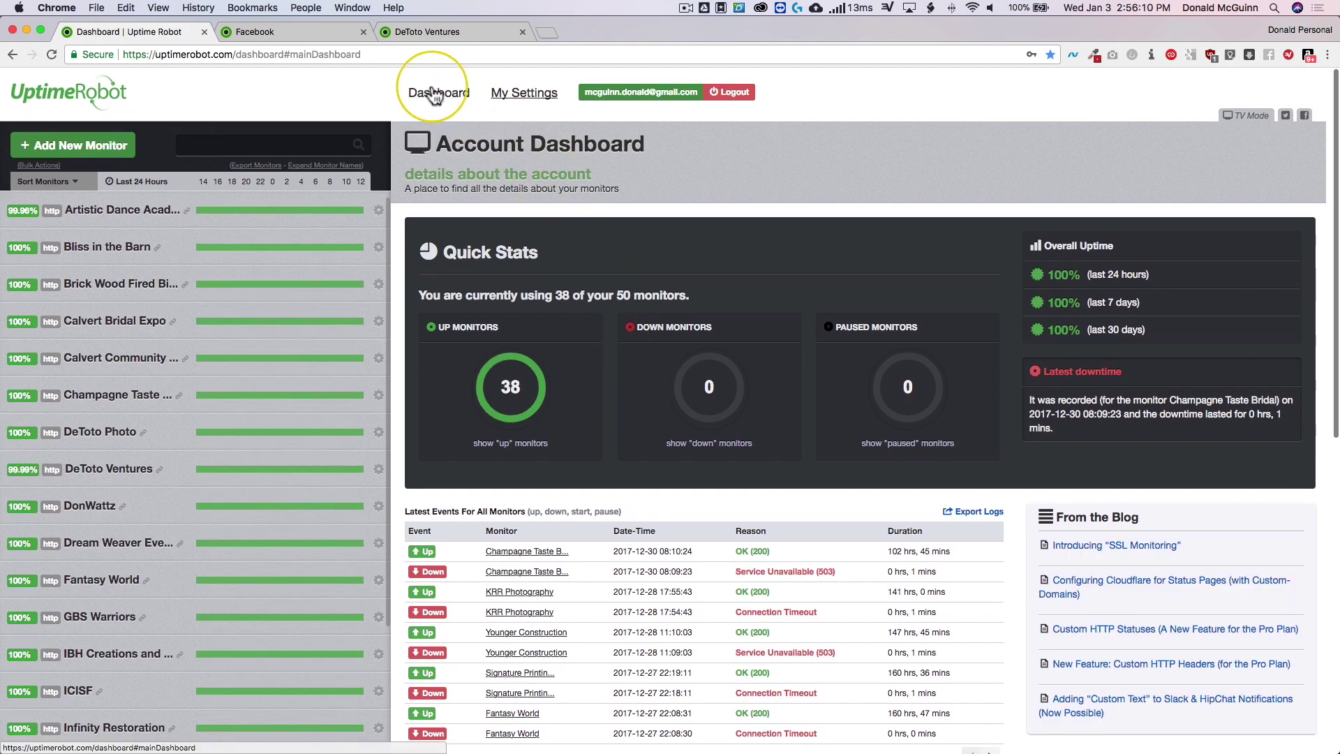
- In the Pro account's settings, start a new 'Once' maintenance window and move to its start time and duration fields
left_click(521, 103)
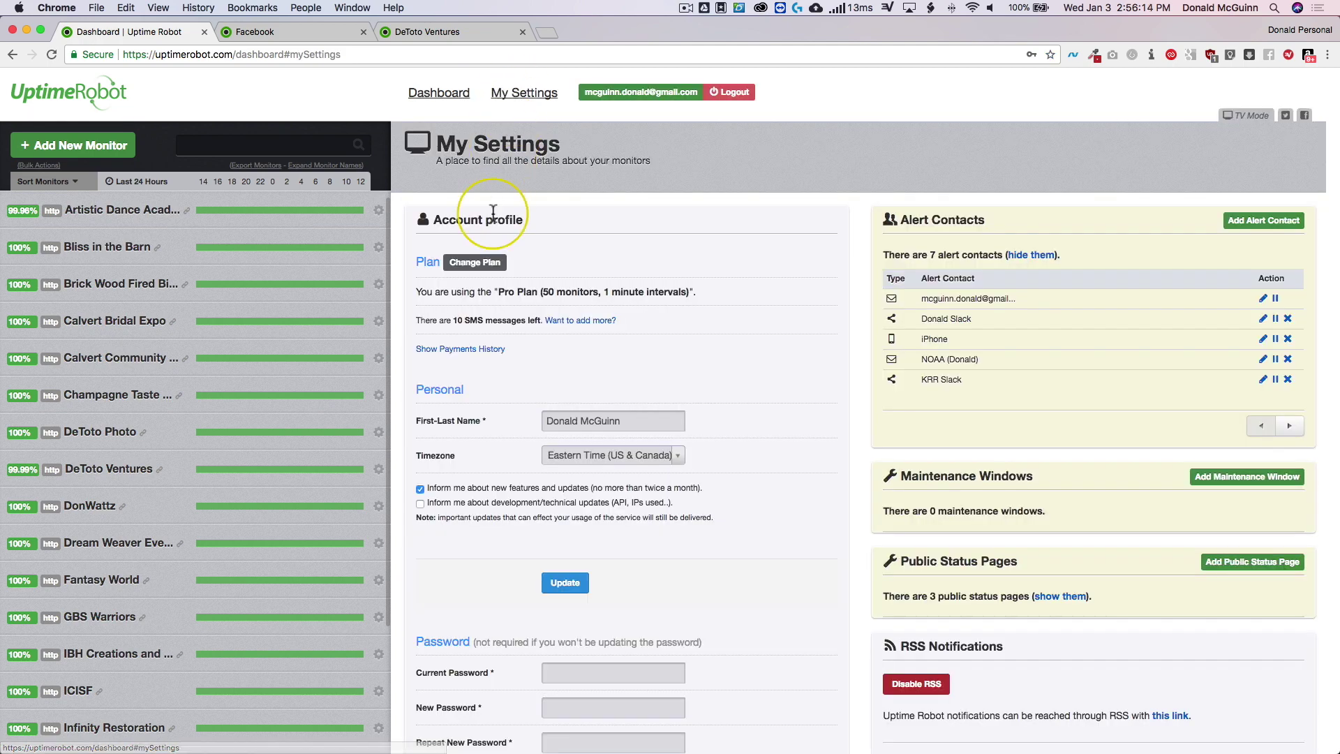
scroll(565, 300, "down", 1)
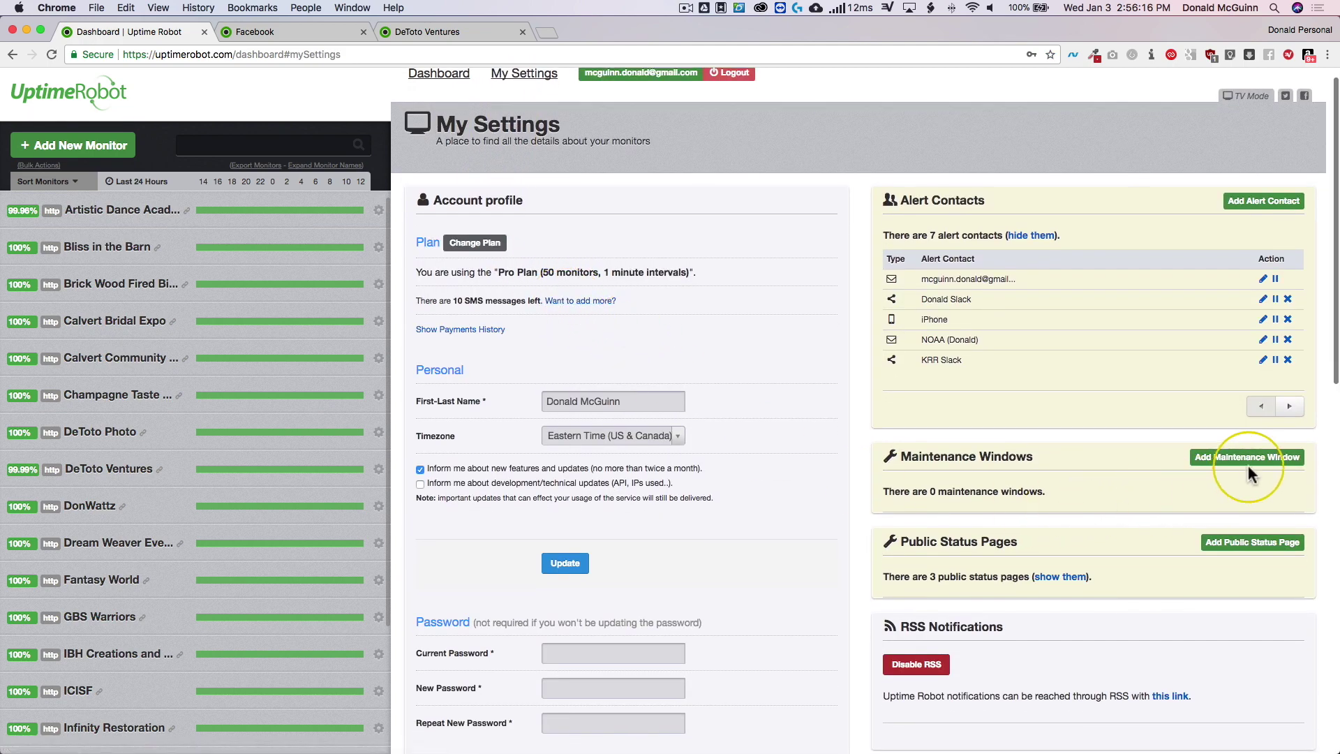
left_click(1226, 462)
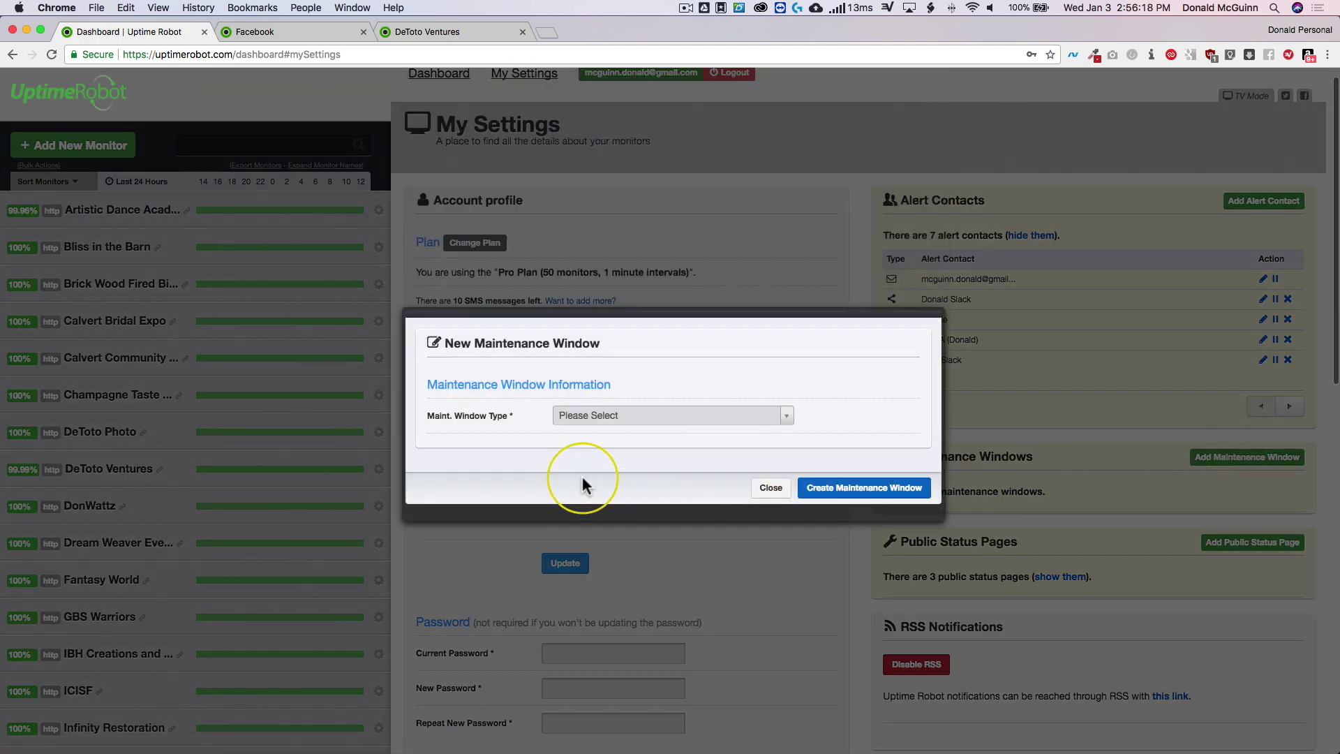
left_click(597, 415)
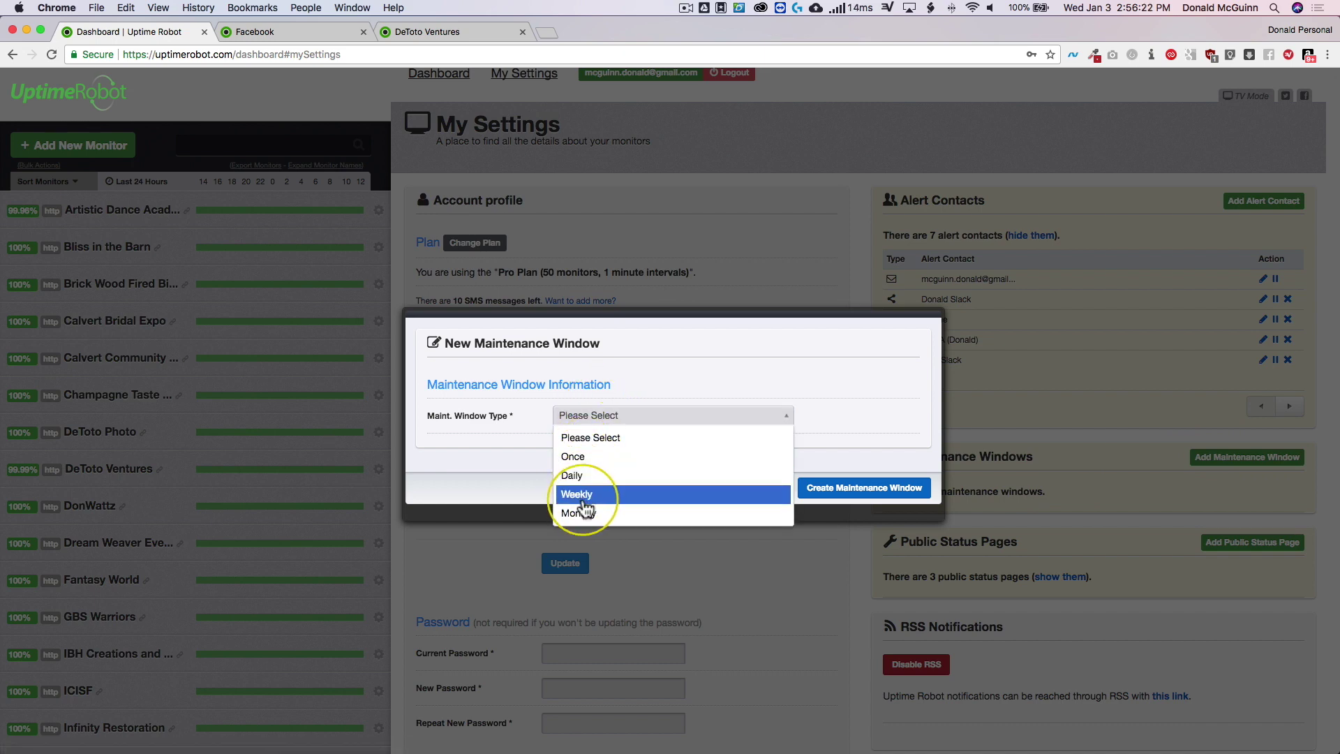
left_click(582, 457)
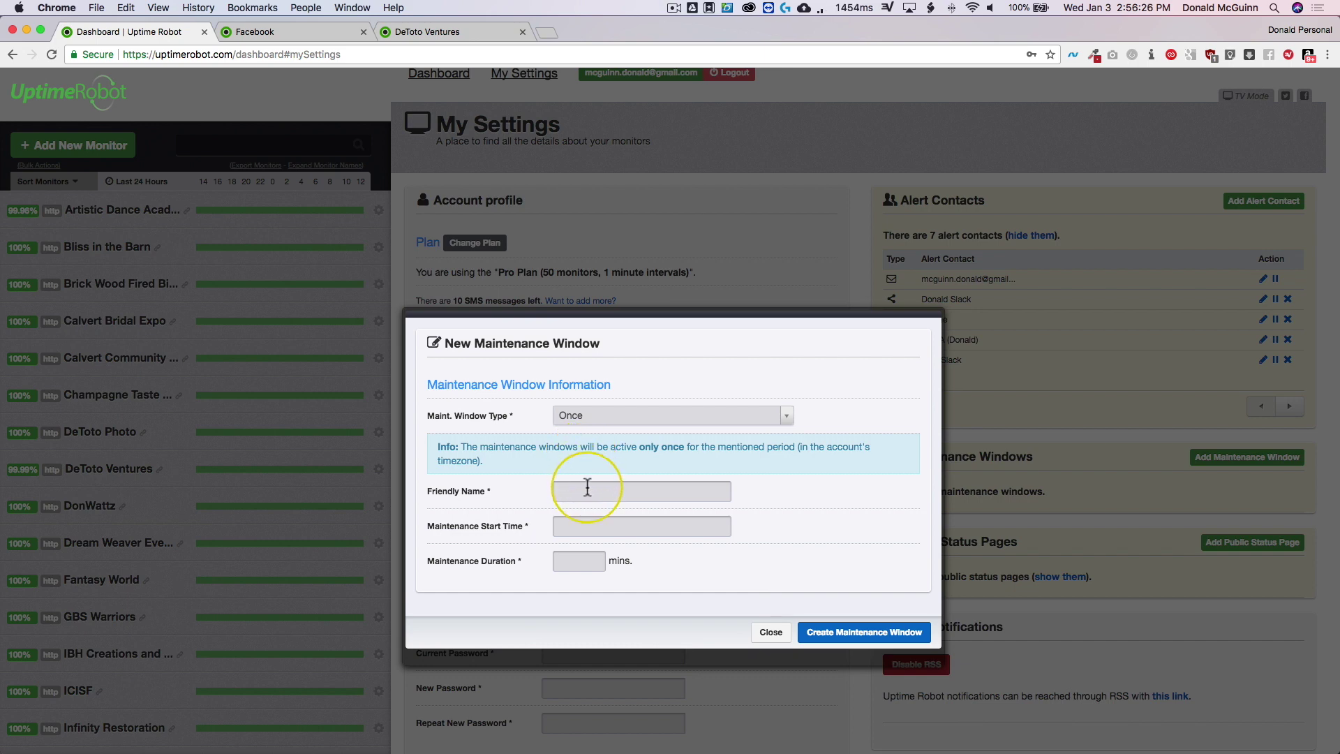
left_click(585, 527)
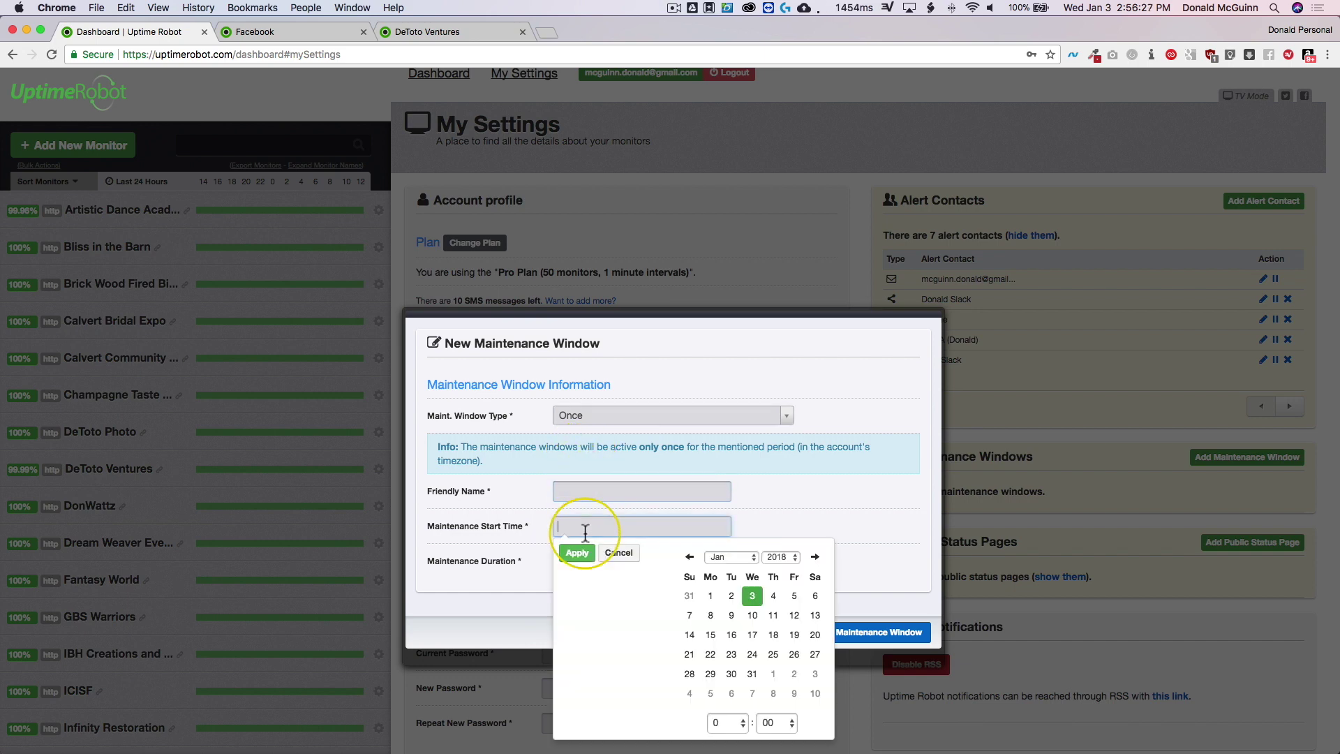
left_click(831, 509)
left_click(579, 563)
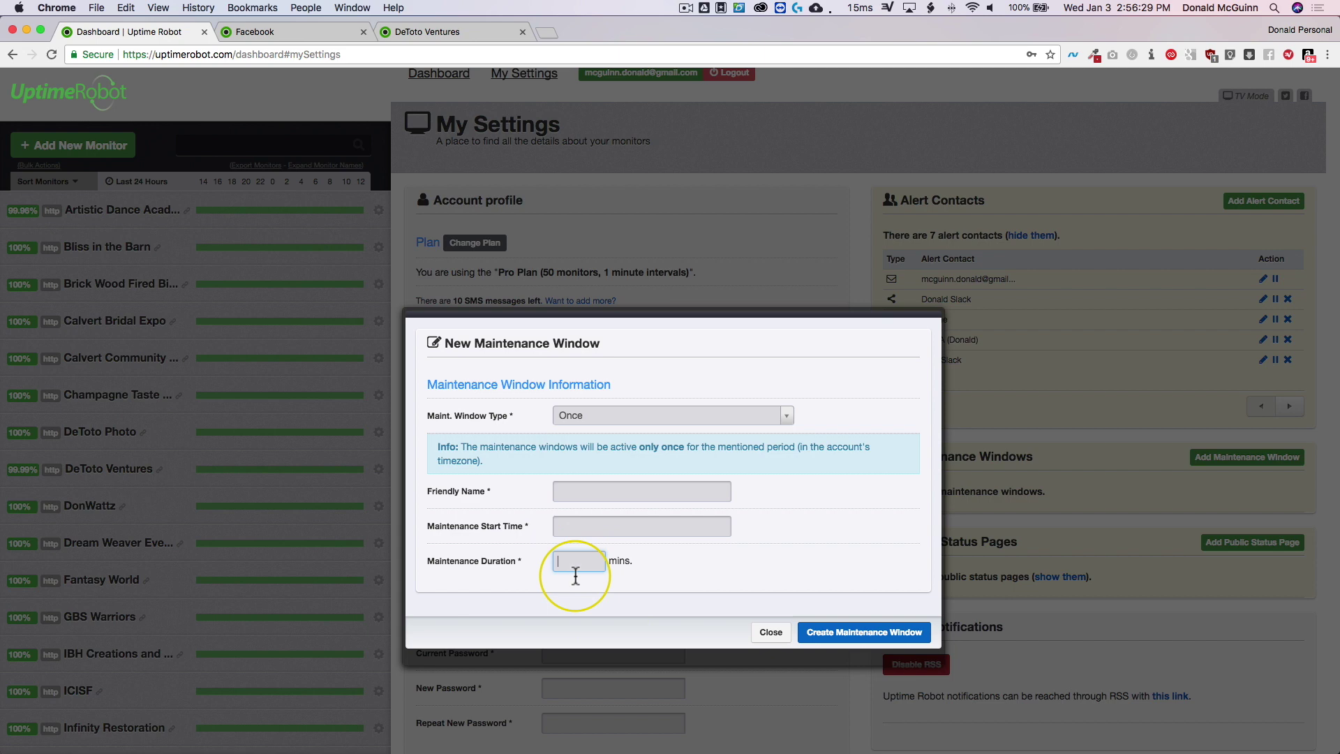
- Close the new maintenance window unsaved and expand the list of three public status pages
left_click(770, 632)
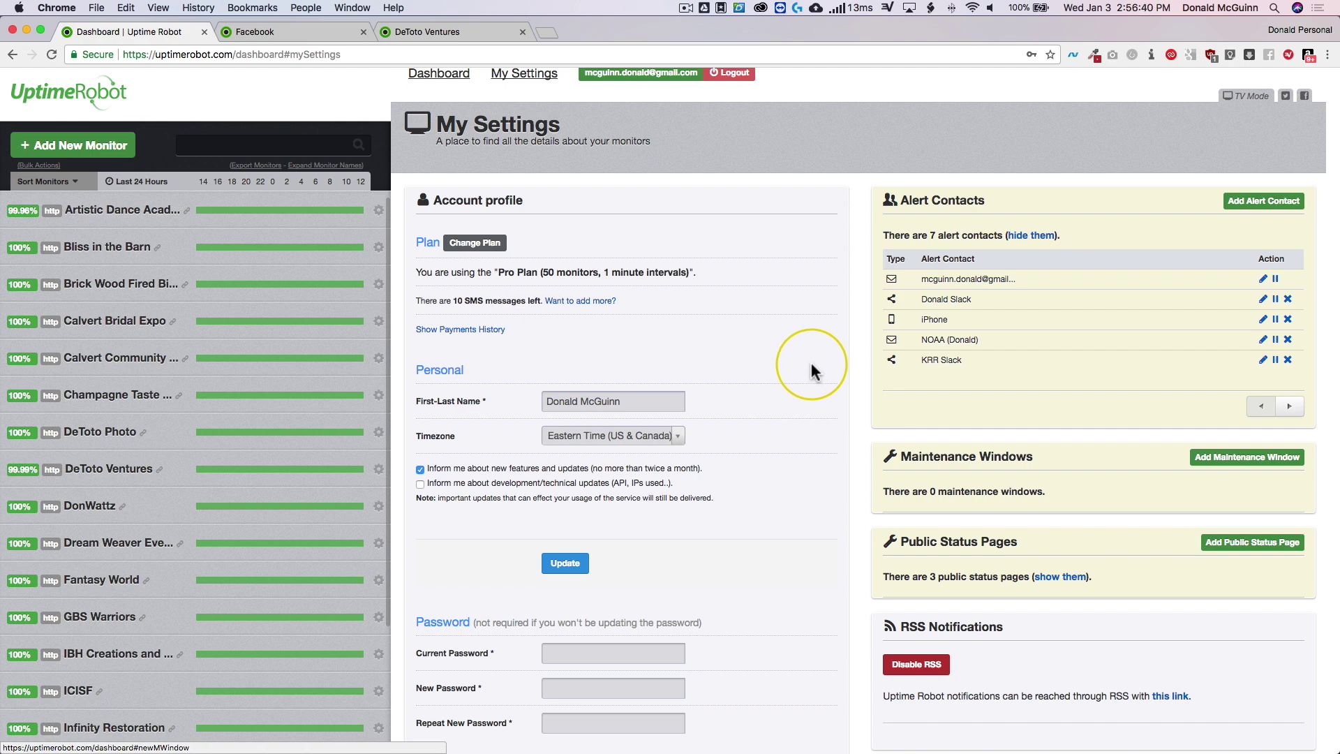
scroll(1181, 333, "down", 5)
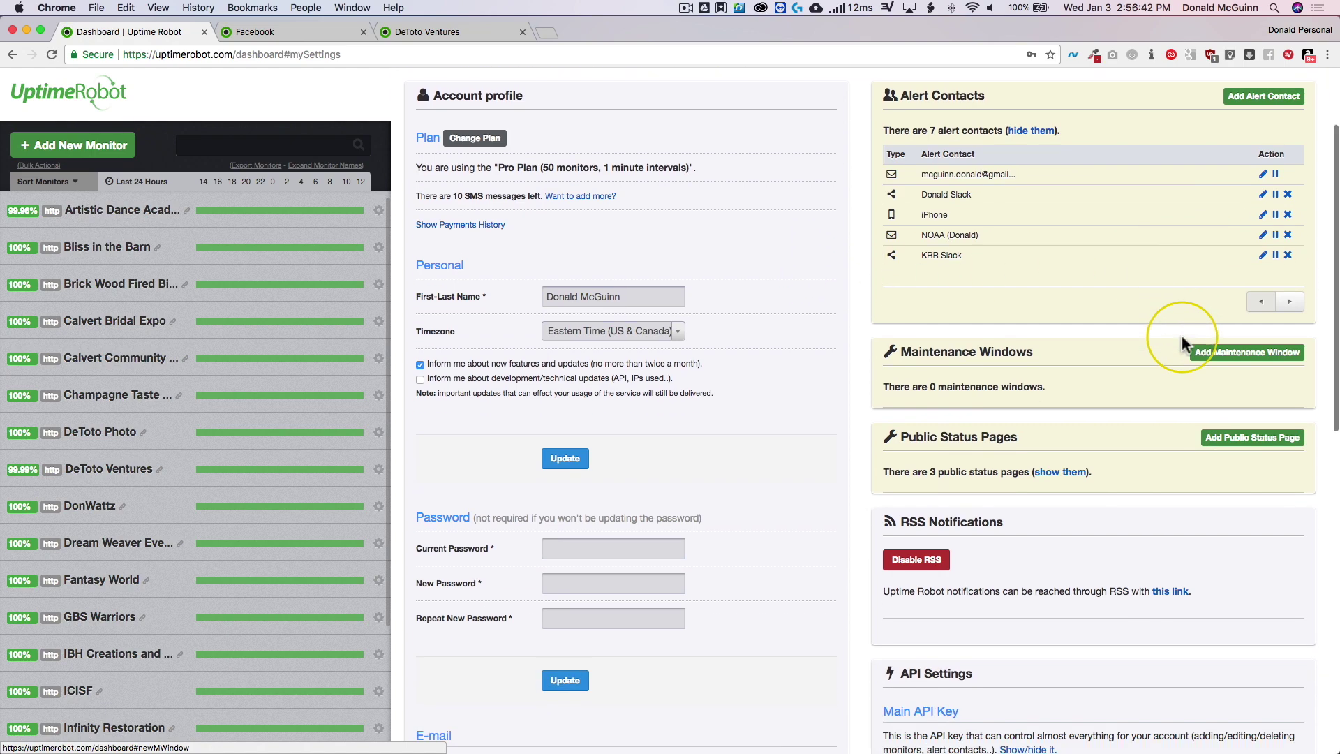
left_click(1067, 257)
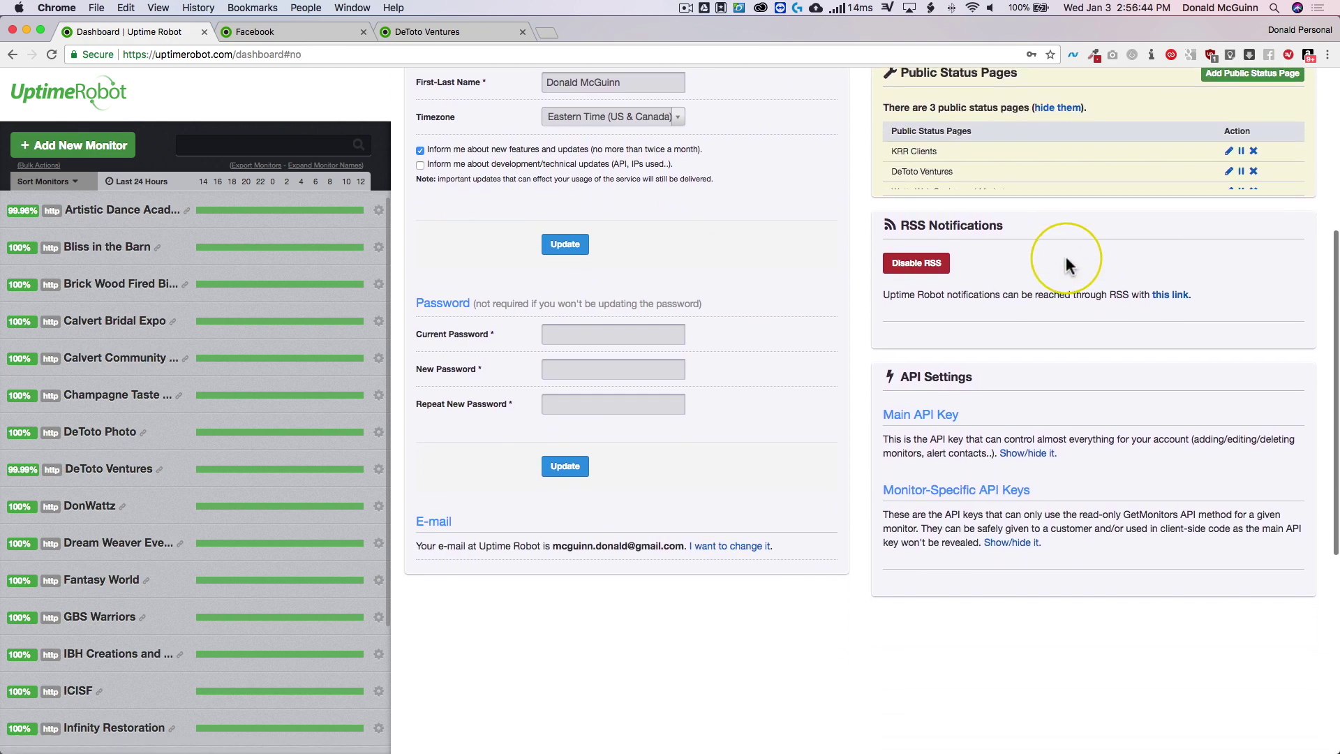
scroll(1058, 260, "up", 2)
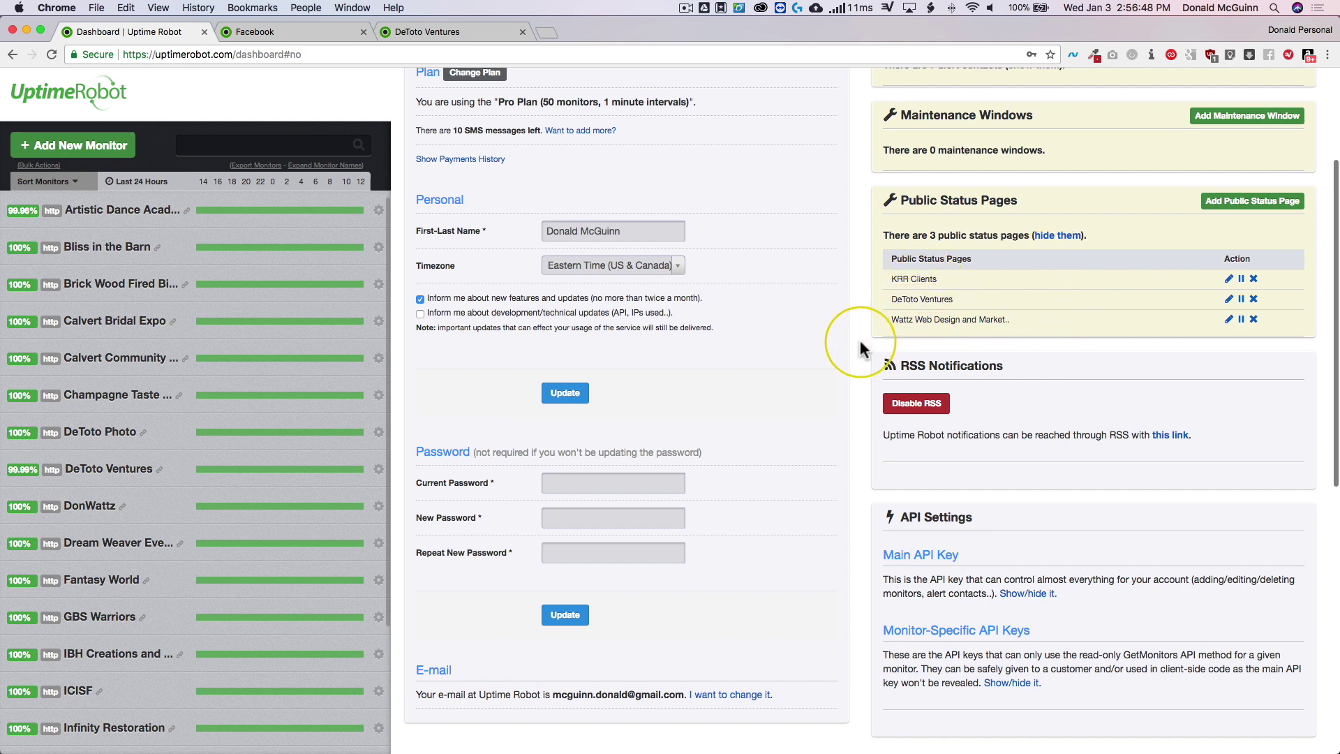
scroll(859, 344, "down", 1)
- Highlight the RSS notifications description and scroll through the settings page
left_click_drag(896, 377, 1124, 375)
left_click(746, 392)
scroll(746, 385, "up", 4)
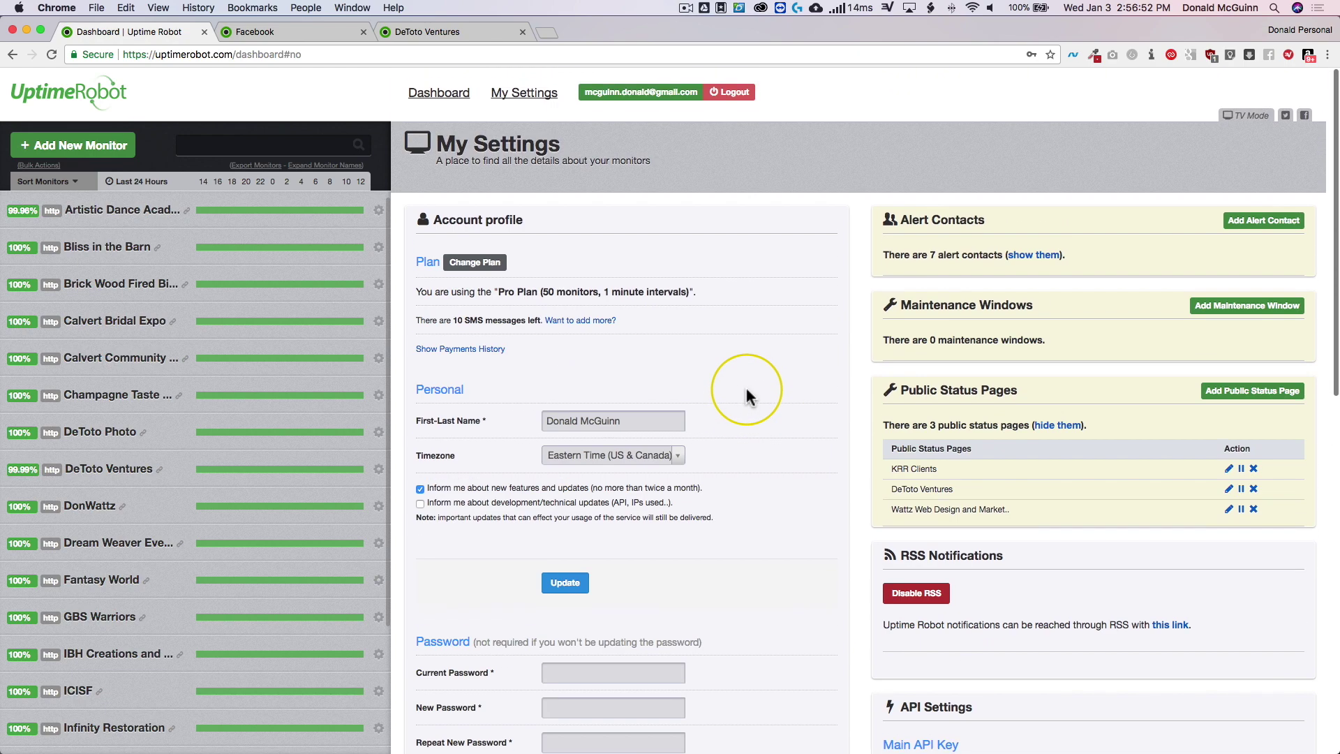
scroll(142, 337, "down", 2)
scroll(143, 337, "down", 10)
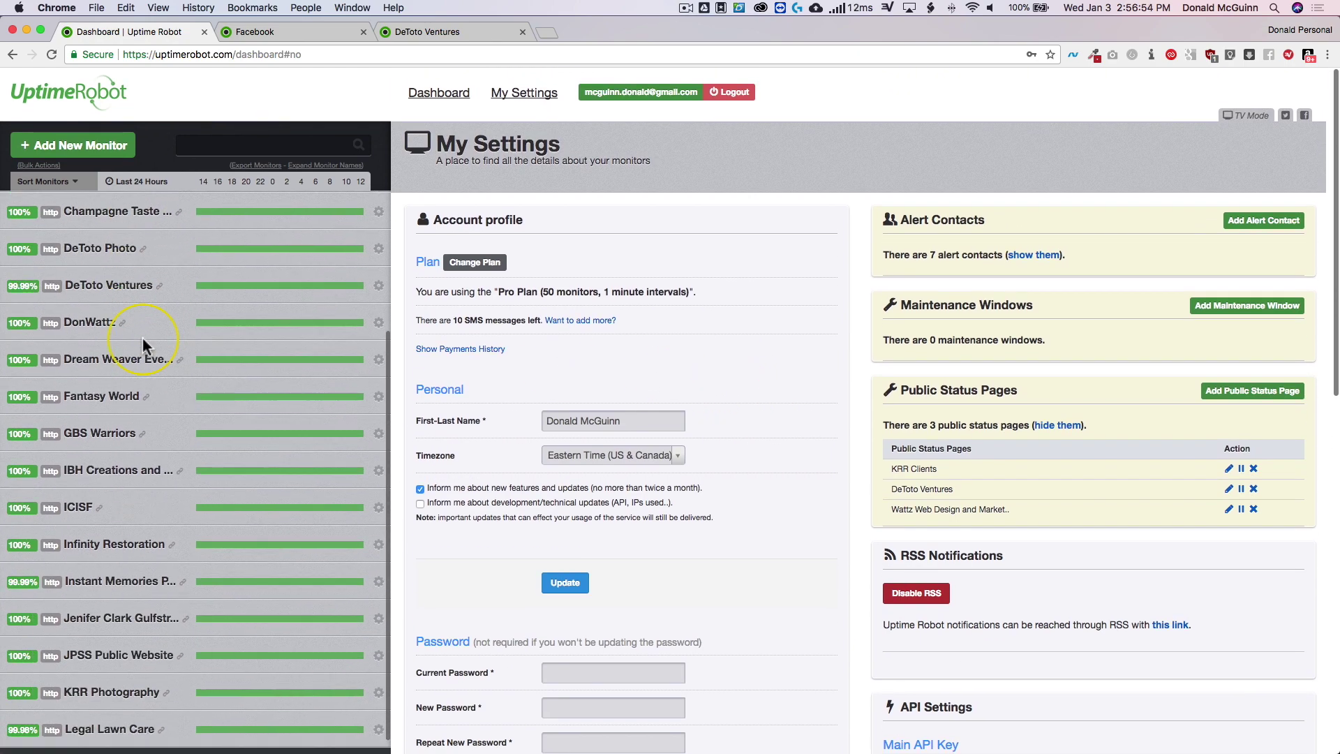
scroll(142, 342, "up", 10)
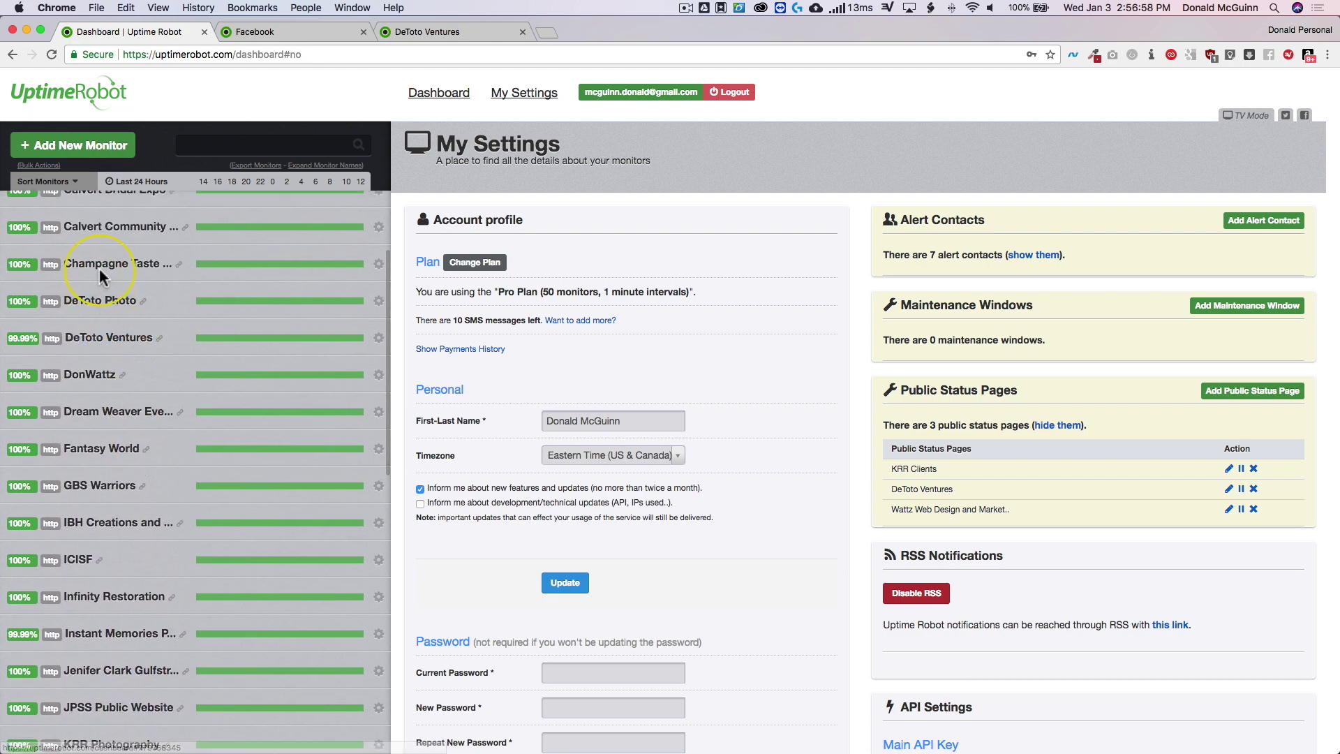
- Review Champagne Taste Bridal's 100% uptime, 1723.07ms average response time and latest events
left_click(99, 265)
scroll(605, 346, "down", 5)
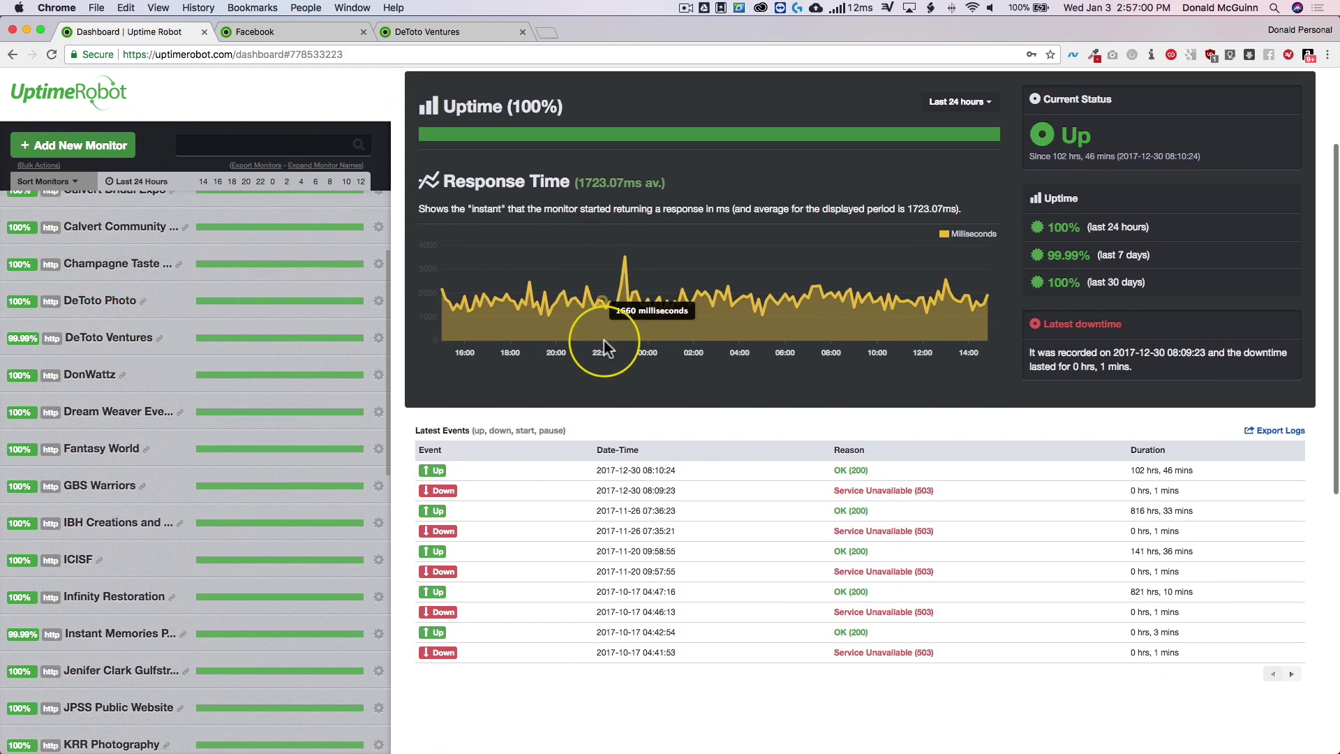
scroll(605, 345, "up", 3)
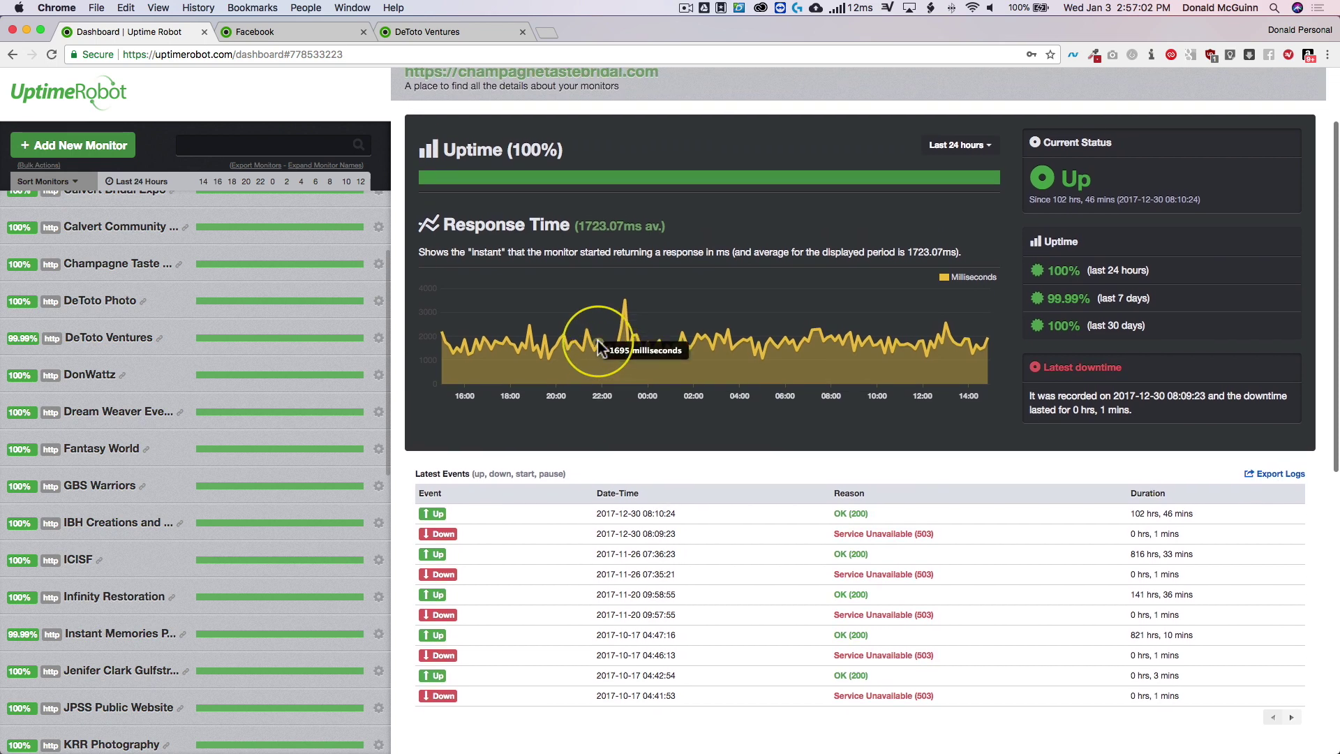
scroll(600, 343, "up", 1)
scroll(594, 343, "up", 1)
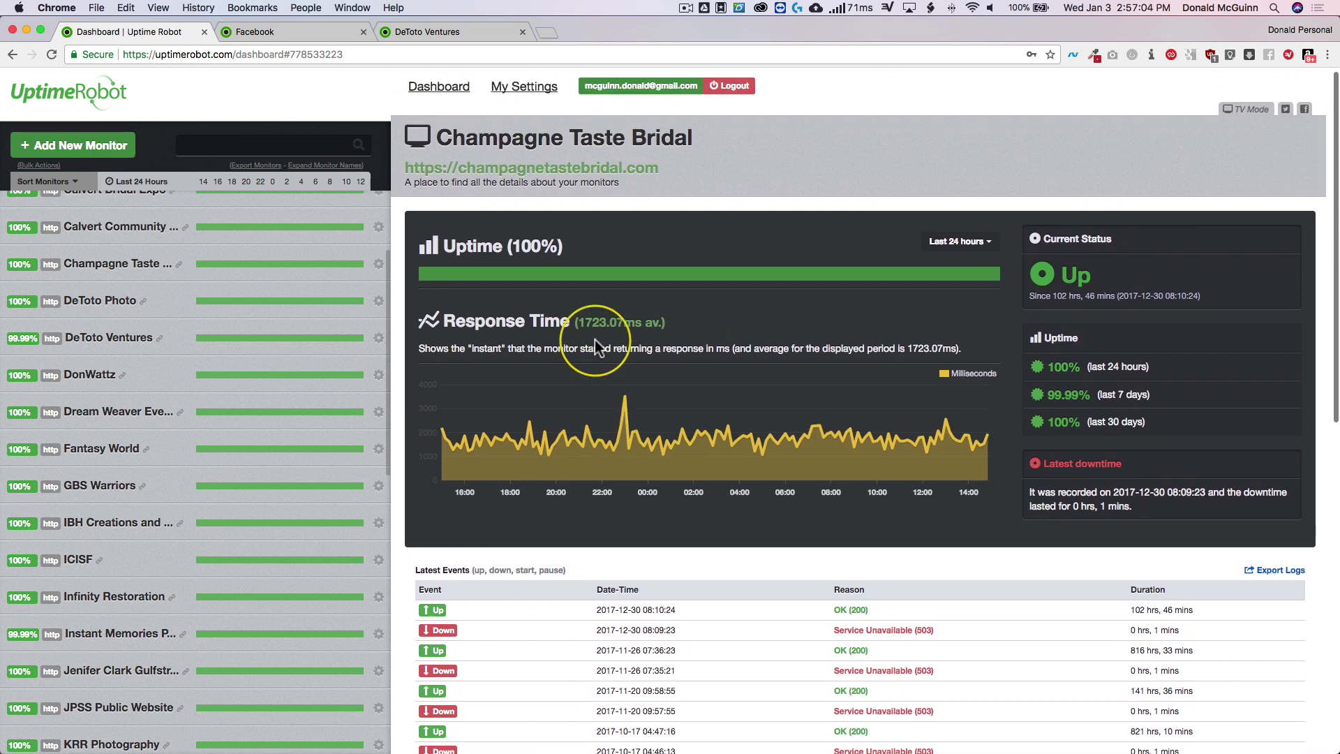
scroll(595, 344, "down", 2)
scroll(594, 343, "down", 2)
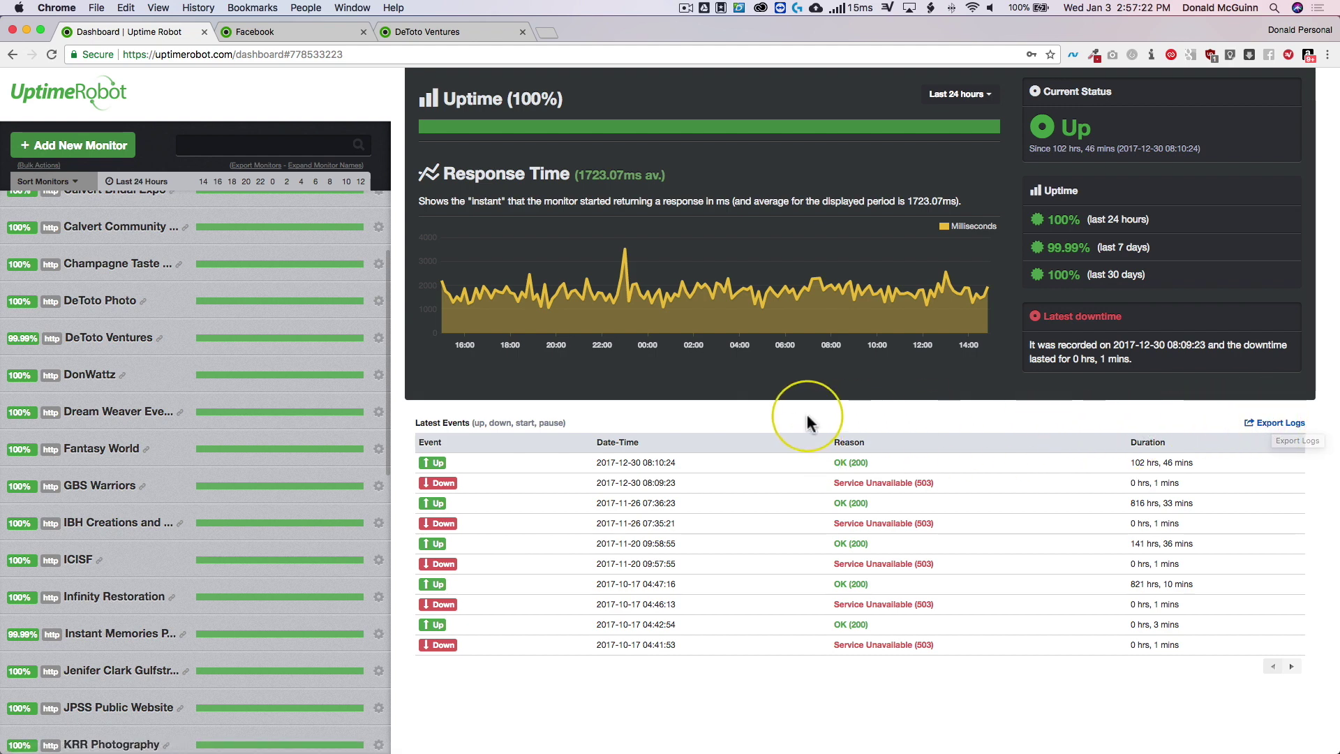
triple_click(736, 420)
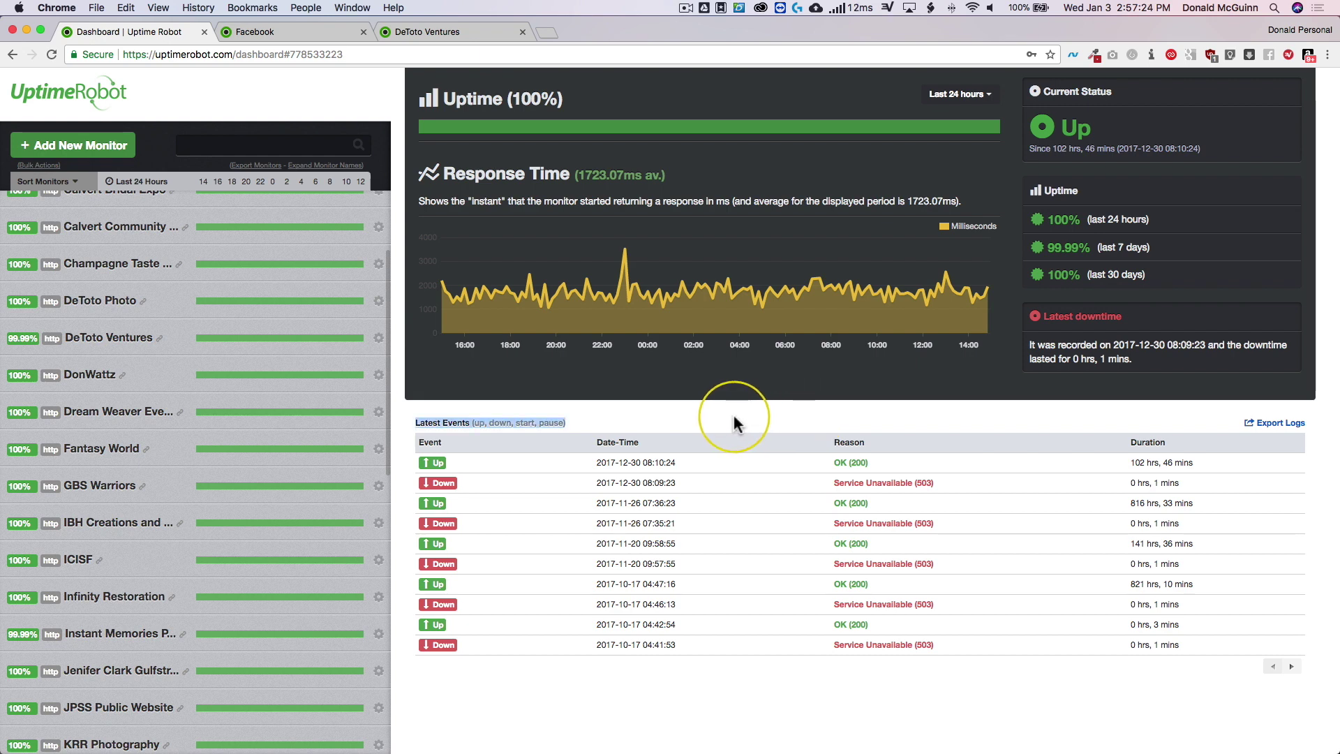
scroll(736, 422, "up", 2)
scroll(734, 419, "up", 2)
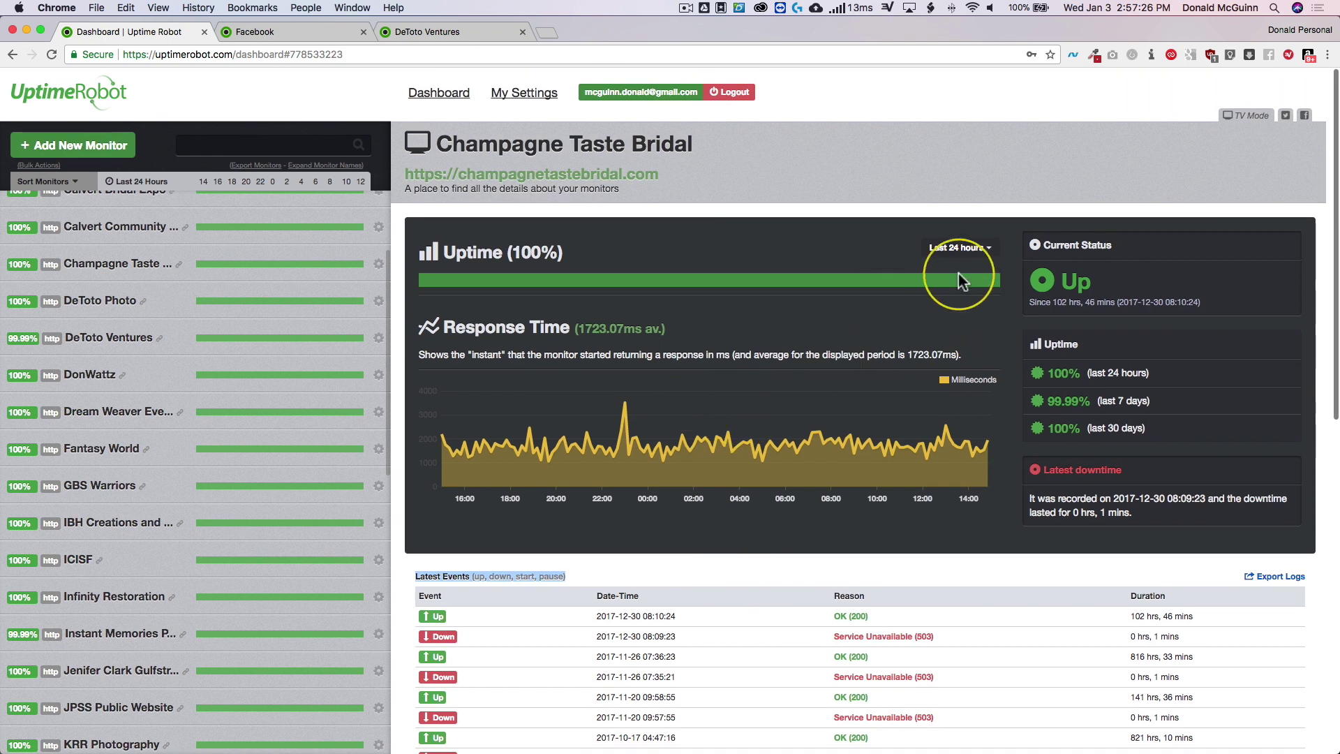
left_click(953, 248)
left_click(674, 251)
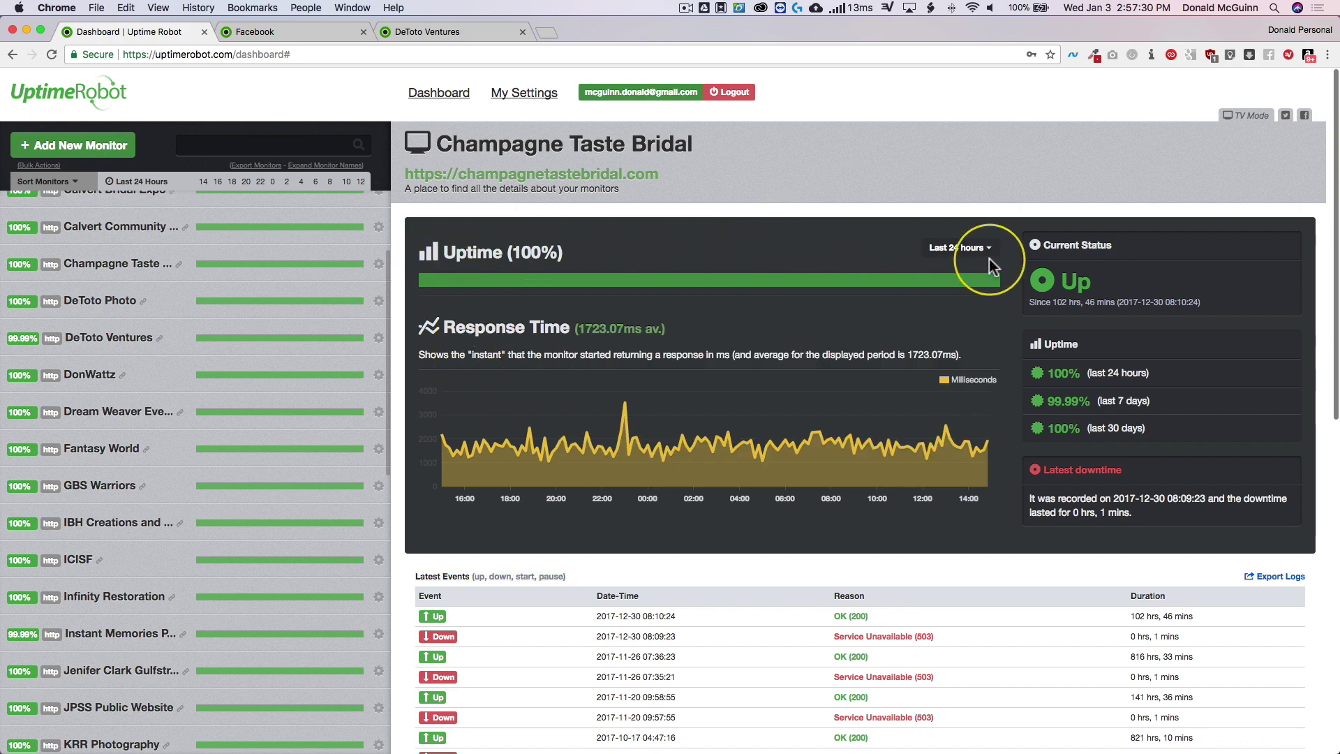
left_click(954, 248)
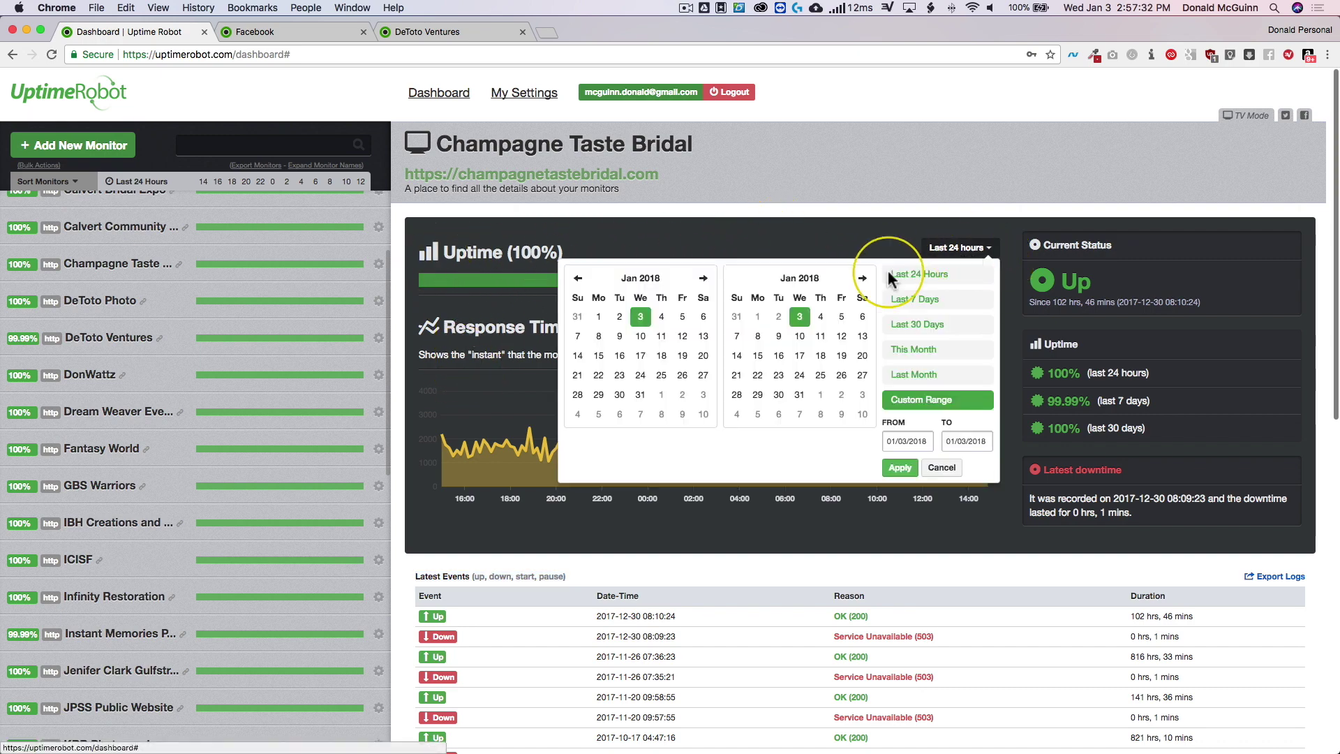
left_click(913, 300)
left_click(914, 324)
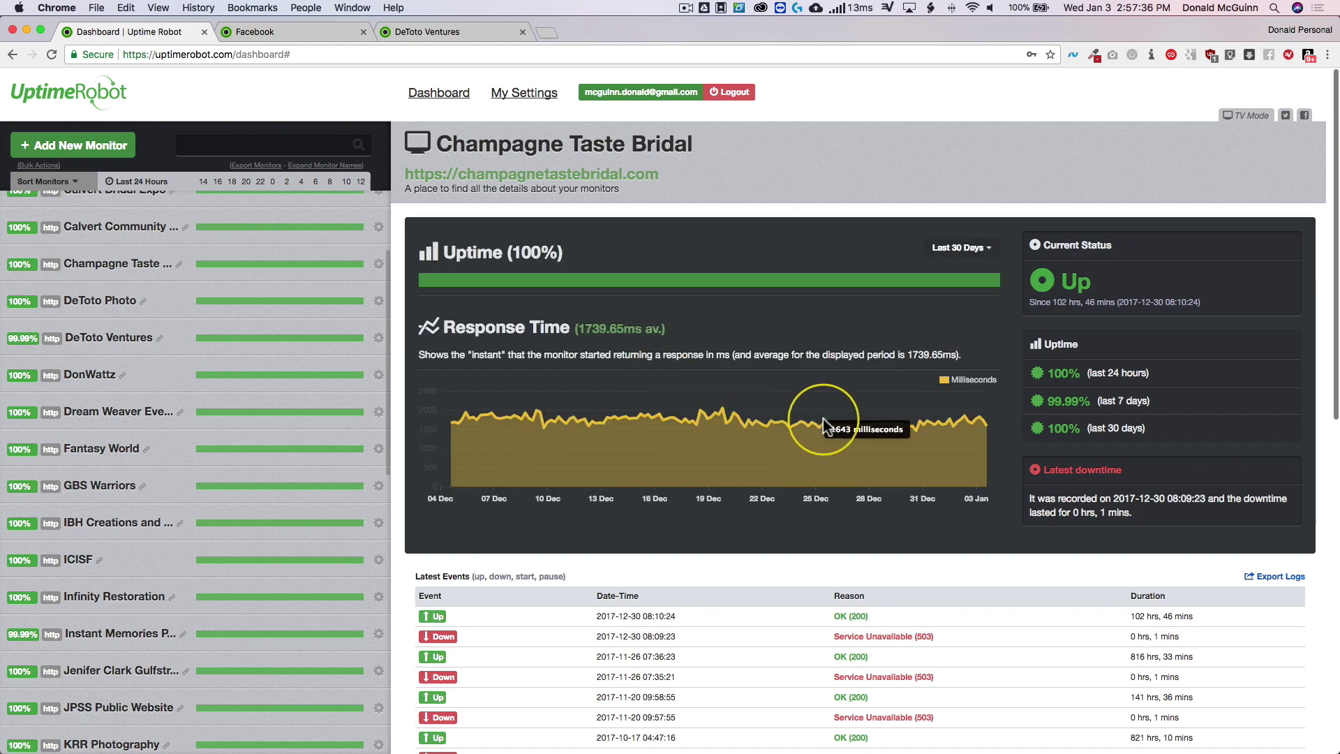
left_click(958, 247)
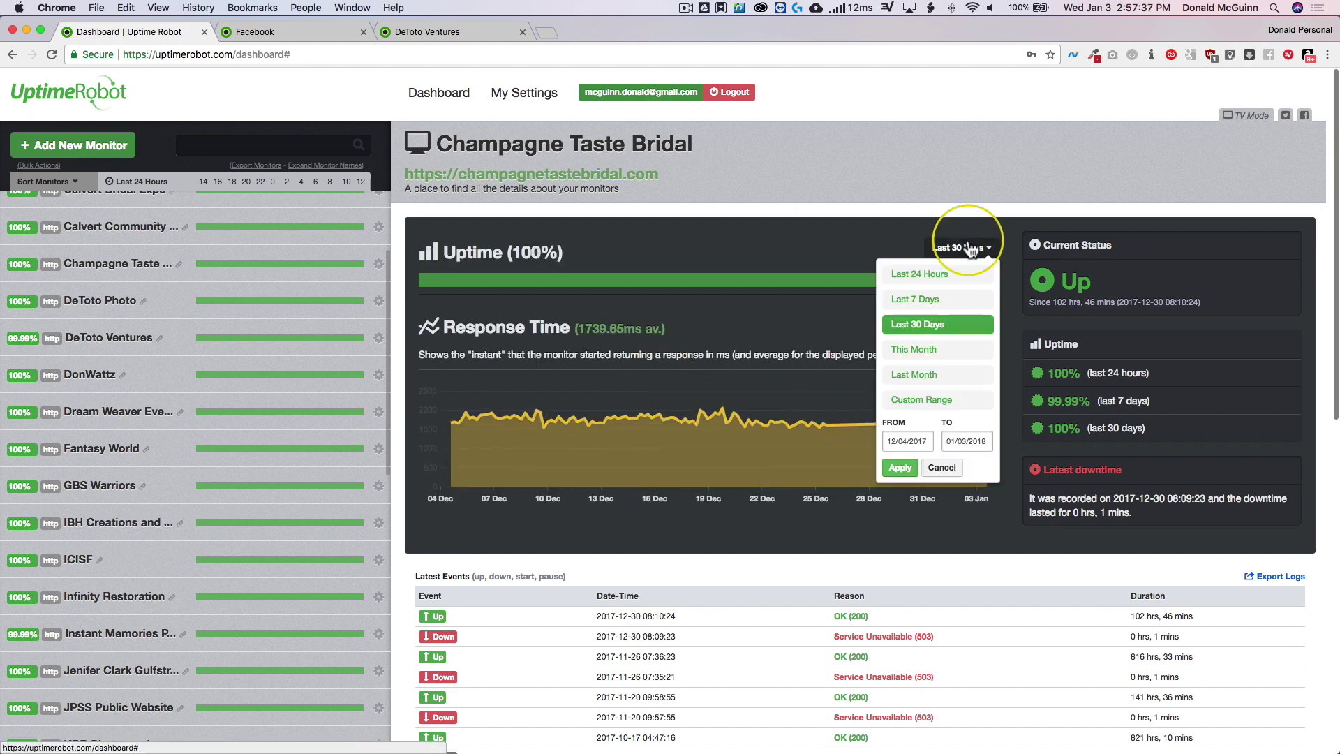
left_click(914, 374)
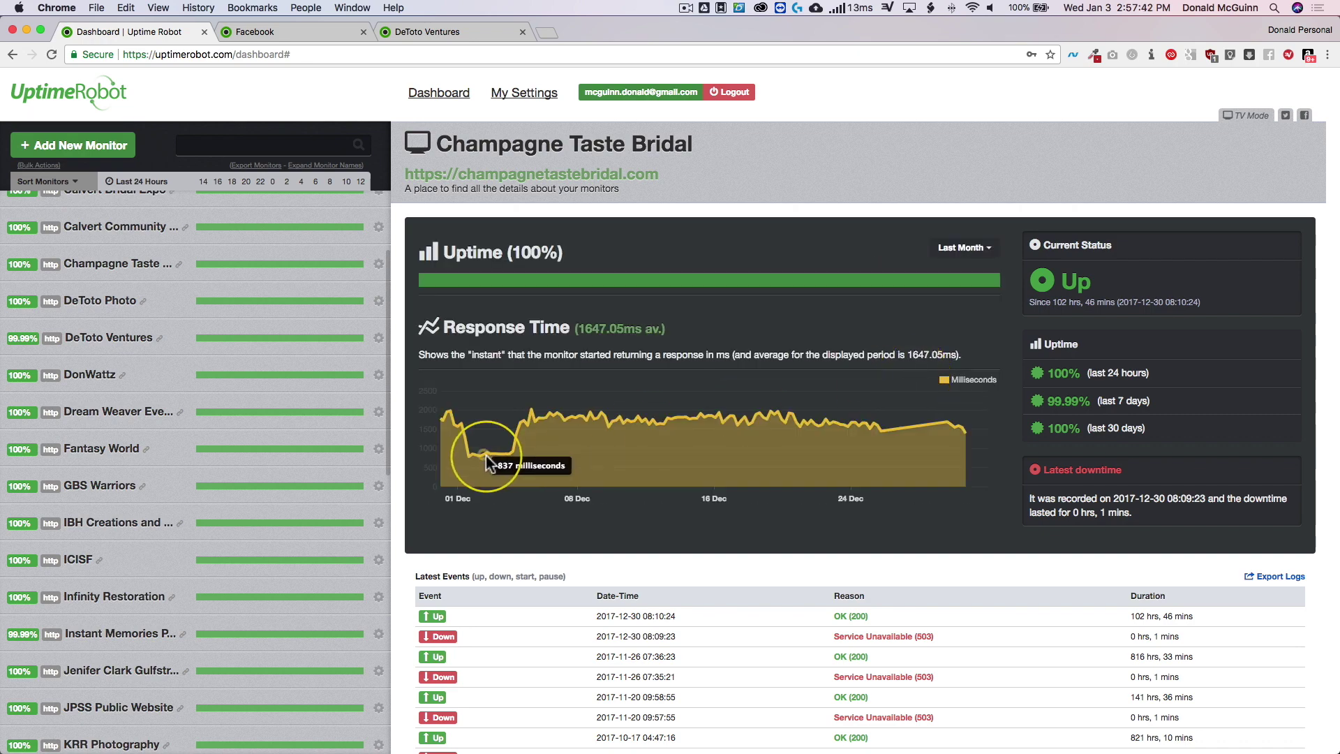
left_click(961, 247)
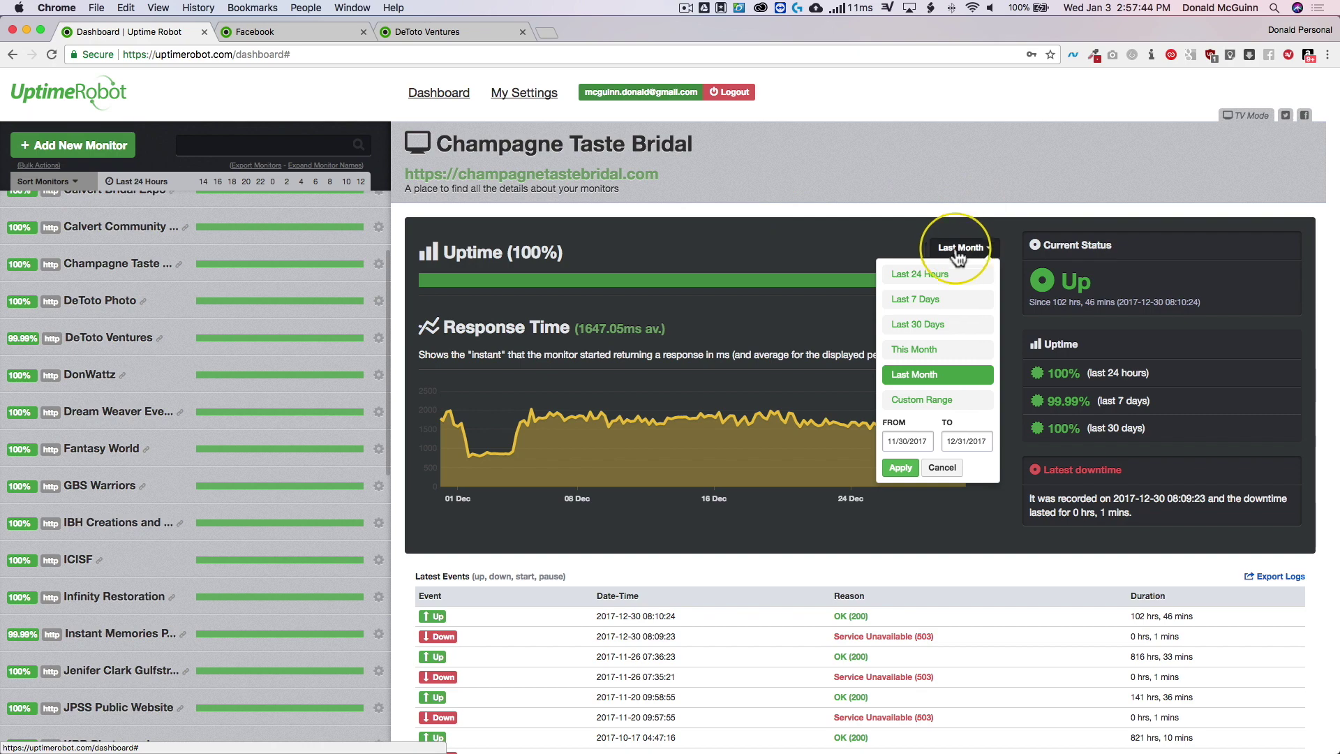
left_click(937, 277)
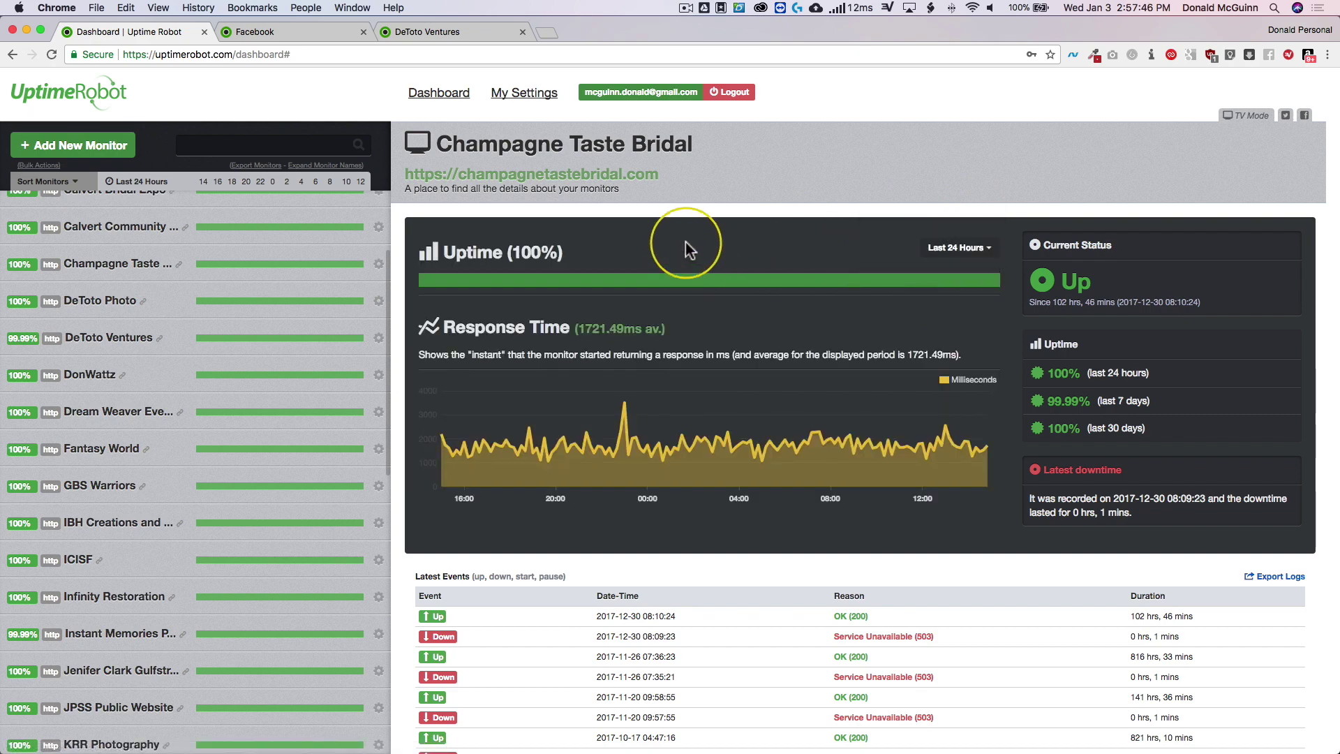